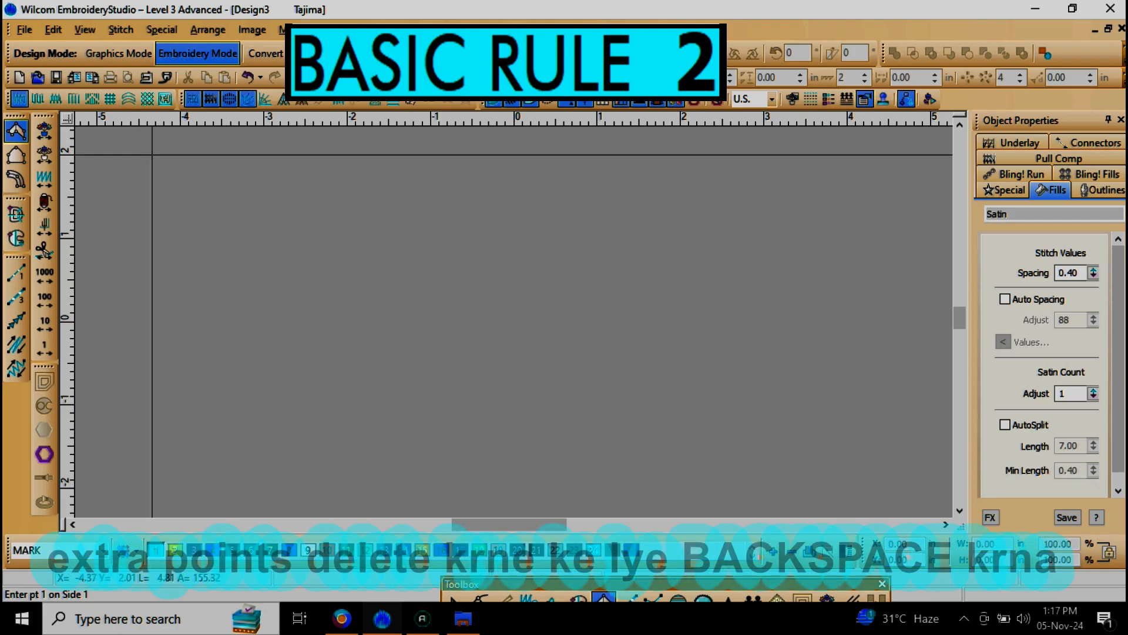
# - Digitize a satin column from ten paired points, running down and across the empty canvas
pyautogui.click(129, 156)
pyautogui.click(162, 154)
pyautogui.click(173, 320)
pyautogui.click(136, 327)
pyautogui.click(262, 340)
pyautogui.click(245, 382)
pyautogui.click(358, 323)
pyautogui.click(359, 383)
pyautogui.click(422, 318)
pyautogui.click(431, 348)
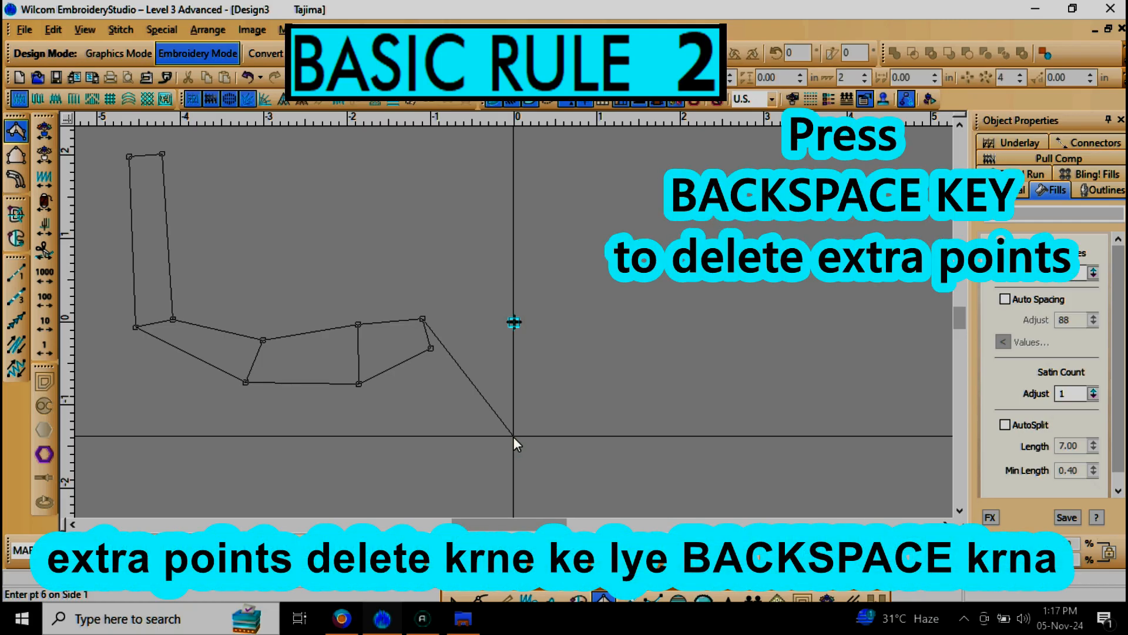
# - Delete the most recently placed points of the unfinished satin column one at a time
pyautogui.press('BackSpace')
pyautogui.press('BackSpace')
pyautogui.press('BackSpace')
pyautogui.press('BackSpace')
pyautogui.press('BackSpace')
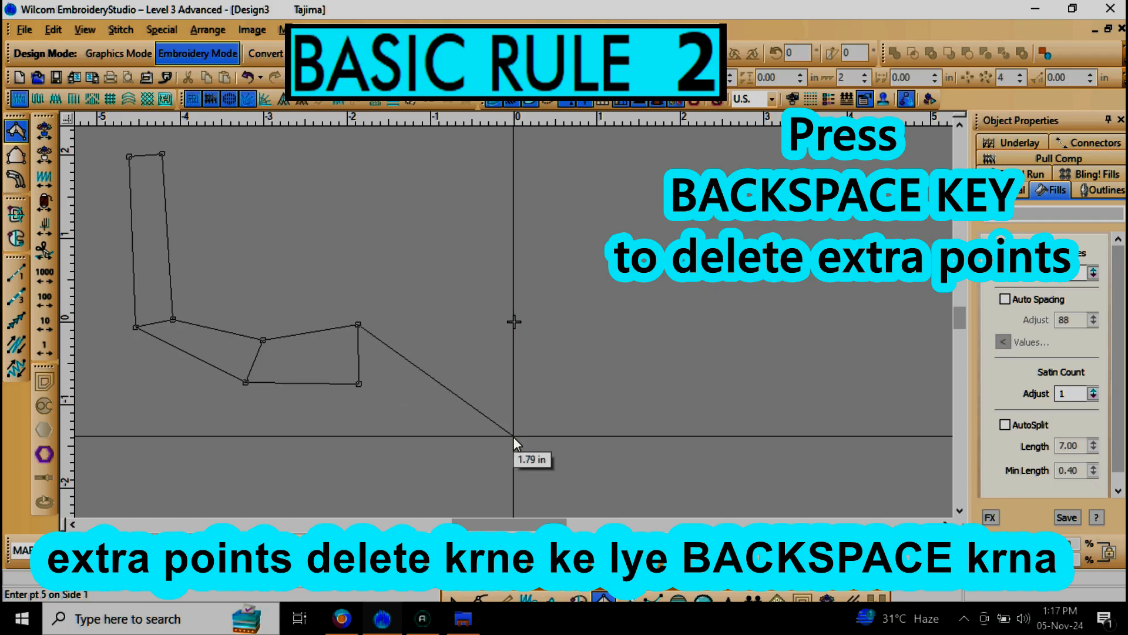
pyautogui.press('BackSpace')
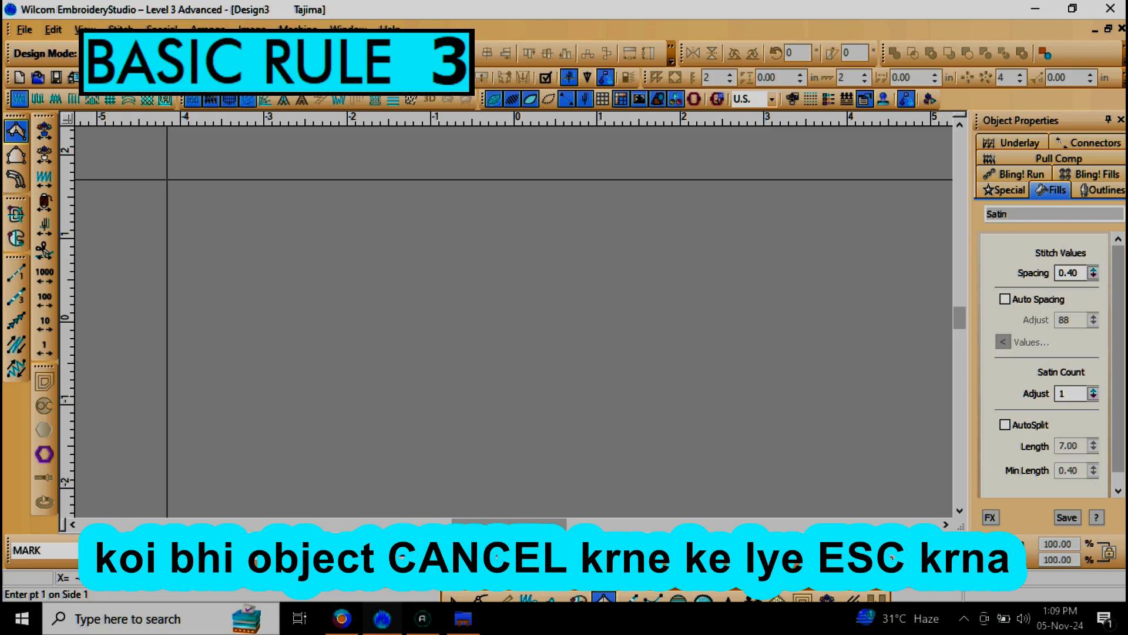
# - Digitize a bent satin column running diagonally down the canvas and cancel the unfinished object
pyautogui.click(201, 174)
pyautogui.click(225, 300)
pyautogui.click(189, 312)
pyautogui.click(321, 348)
pyautogui.click(273, 382)
pyautogui.click(322, 424)
pyautogui.click(355, 401)
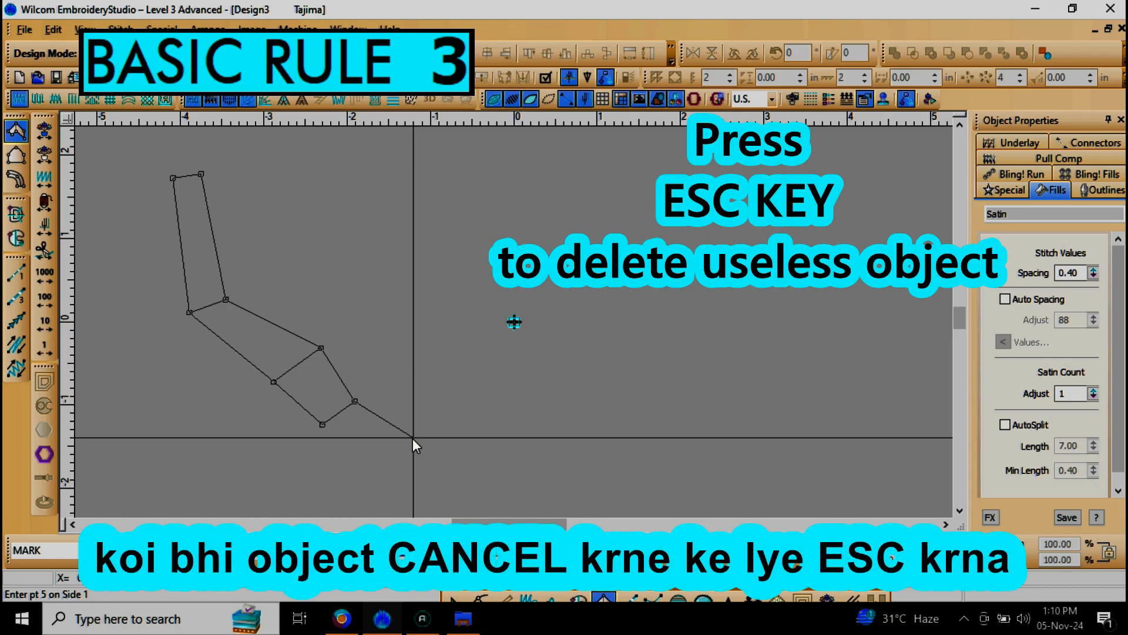
pyautogui.press('Escape')
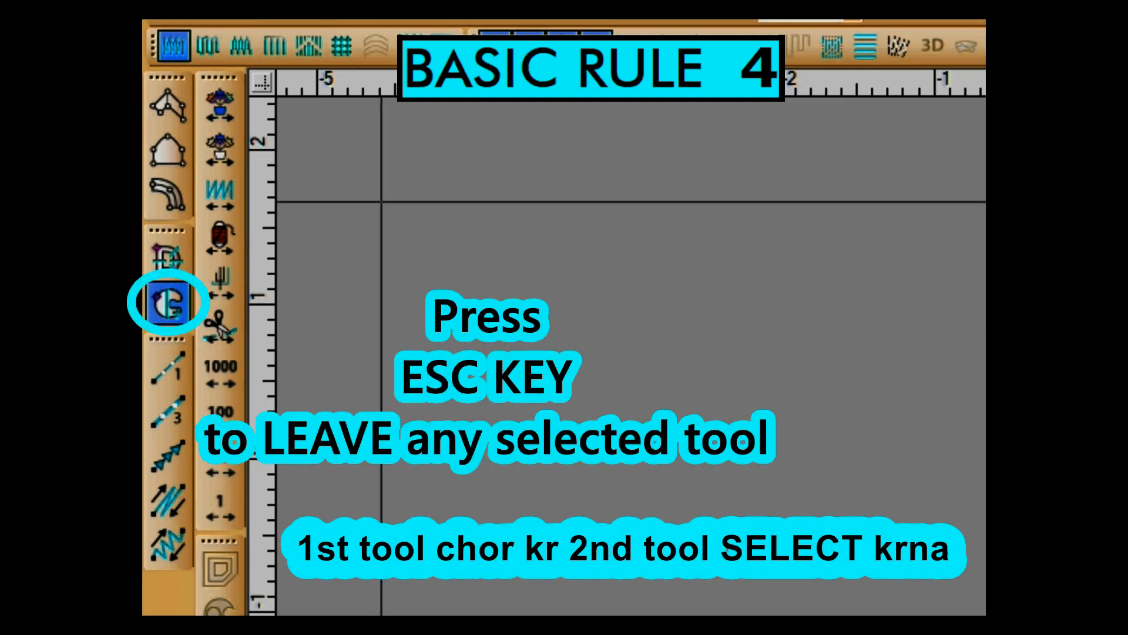
# - Leave the active digitizing tool, activate the satin column tool, and try switching to other digitizing tools
pyautogui.press('Escape')
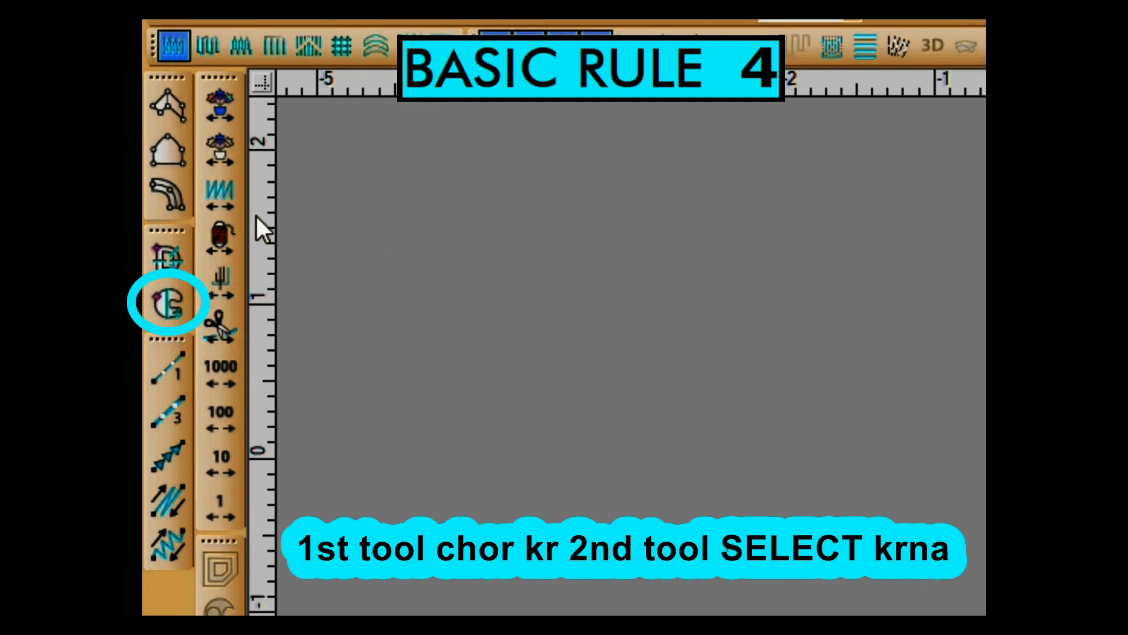
pyautogui.click(182, 115)
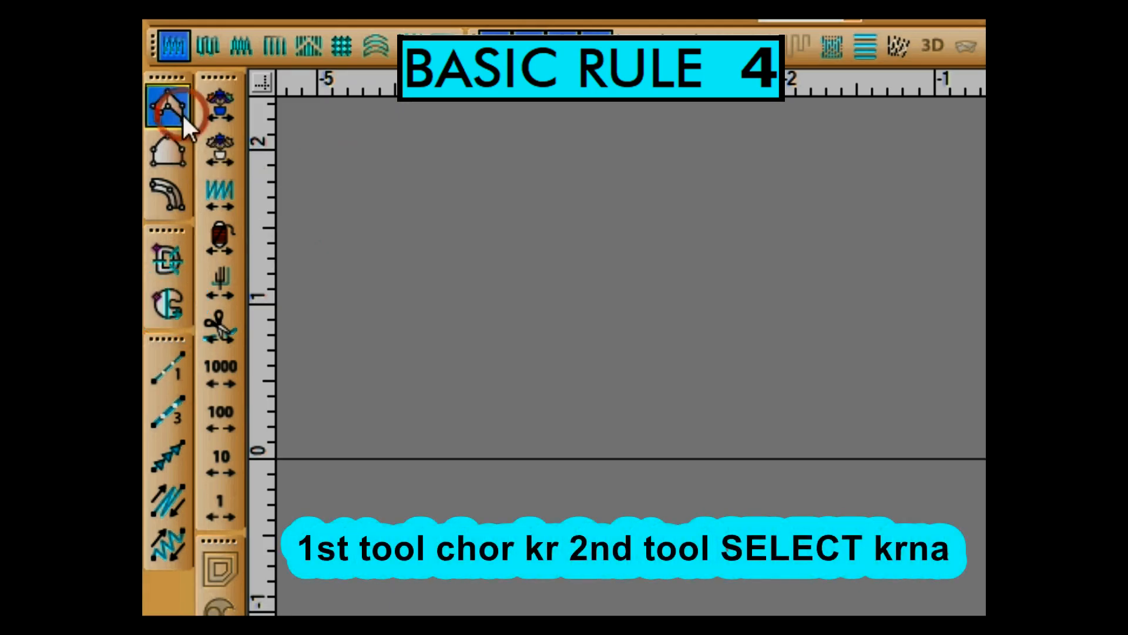
pyautogui.click(186, 207)
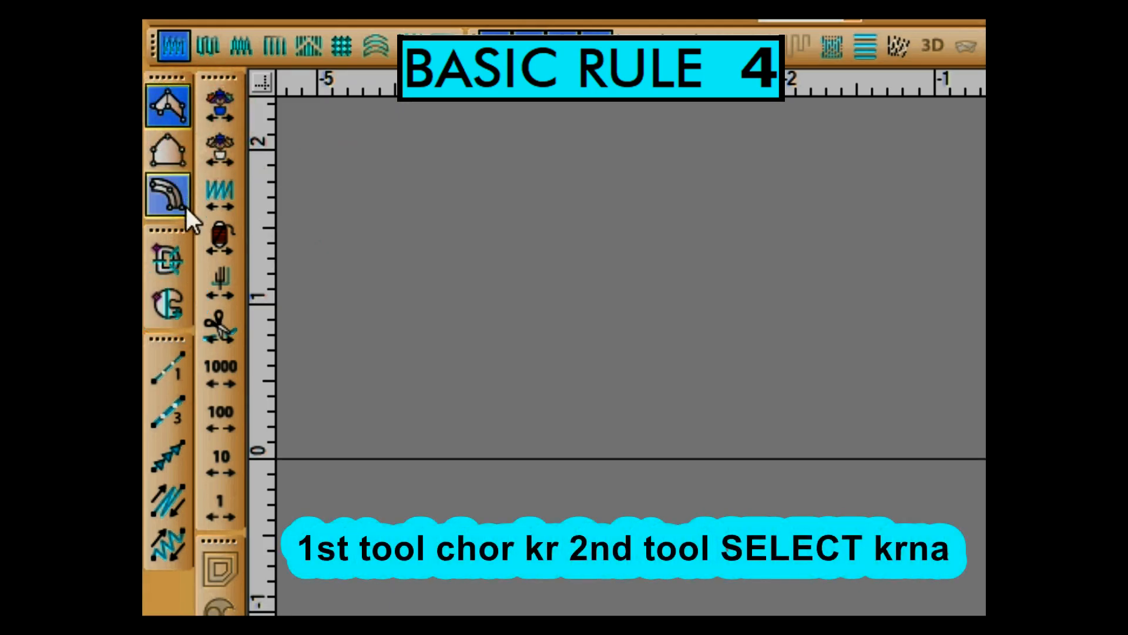
pyautogui.click(182, 151)
pyautogui.click(175, 257)
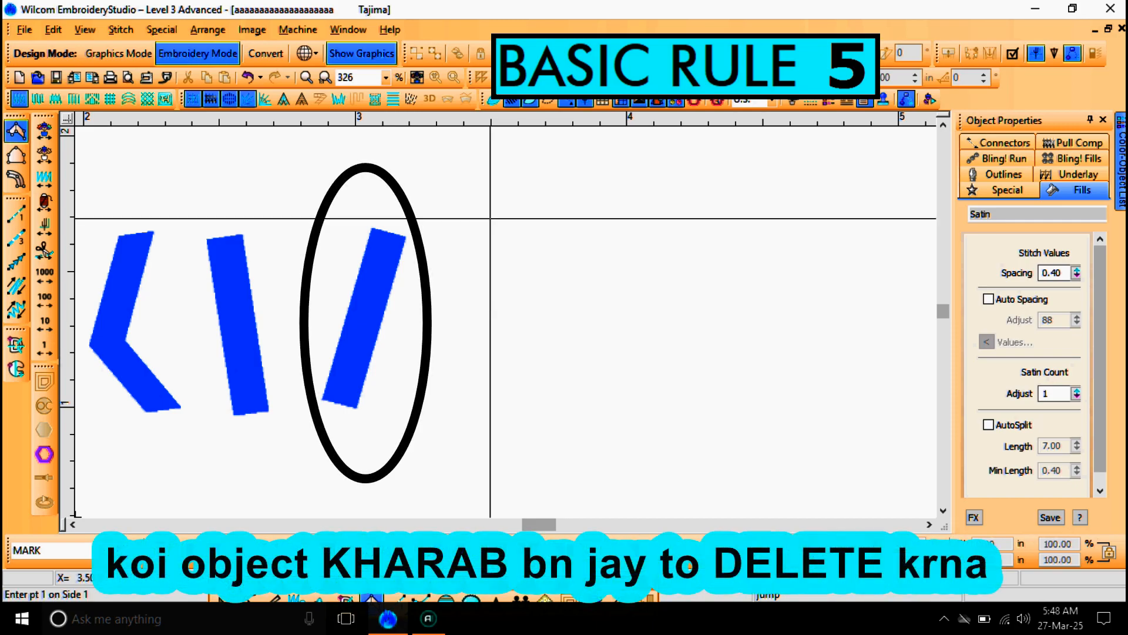
# - Digitize a satin column over the rightmost blue bar with points straying outside its edges, and leave the tool
pyautogui.click(406, 237)
pyautogui.click(374, 227)
pyautogui.click(410, 347)
pyautogui.click(346, 324)
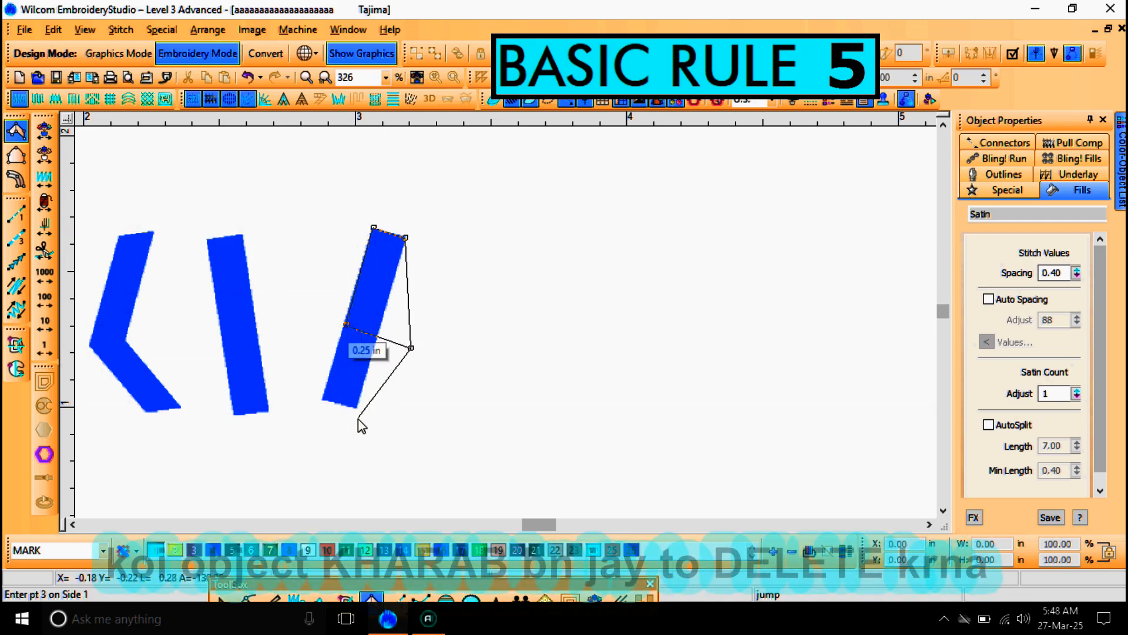
pyautogui.click(295, 454)
pyautogui.press('Return')
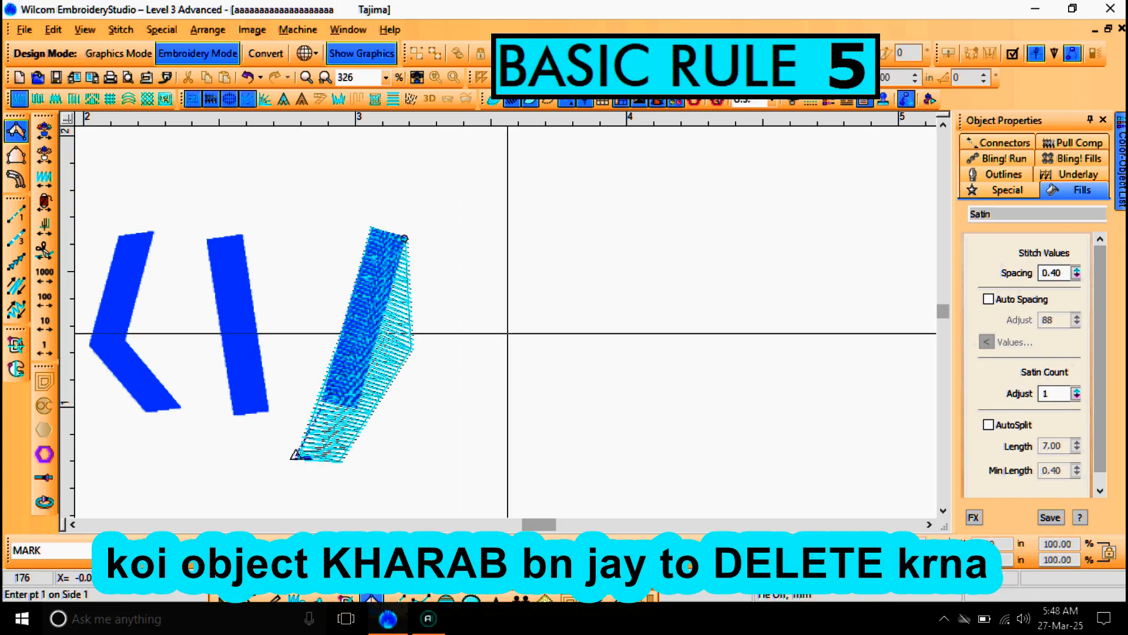
pyautogui.press('Escape')
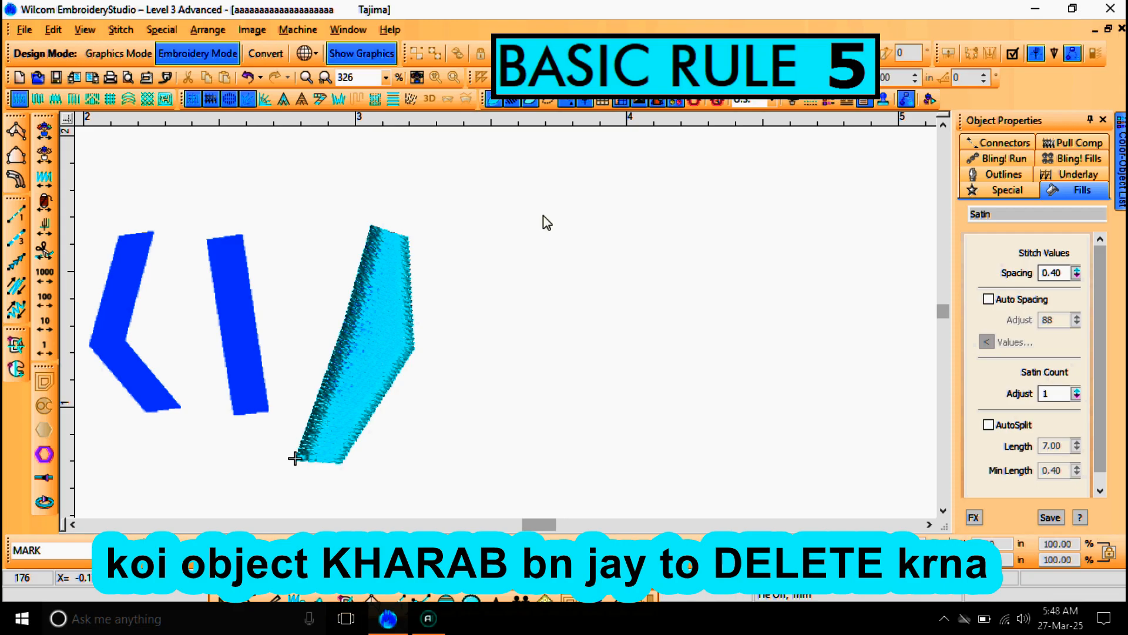
# - Delete the misshapen satin object covering the rightmost blue bar
pyautogui.click(363, 358)
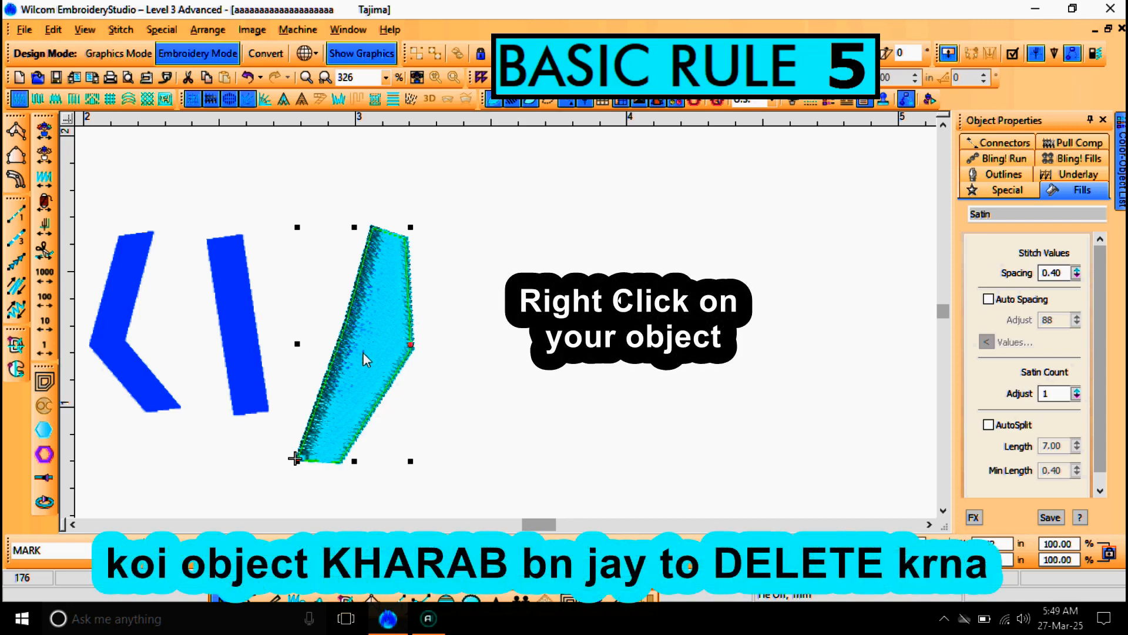
pyautogui.rightClick(366, 359)
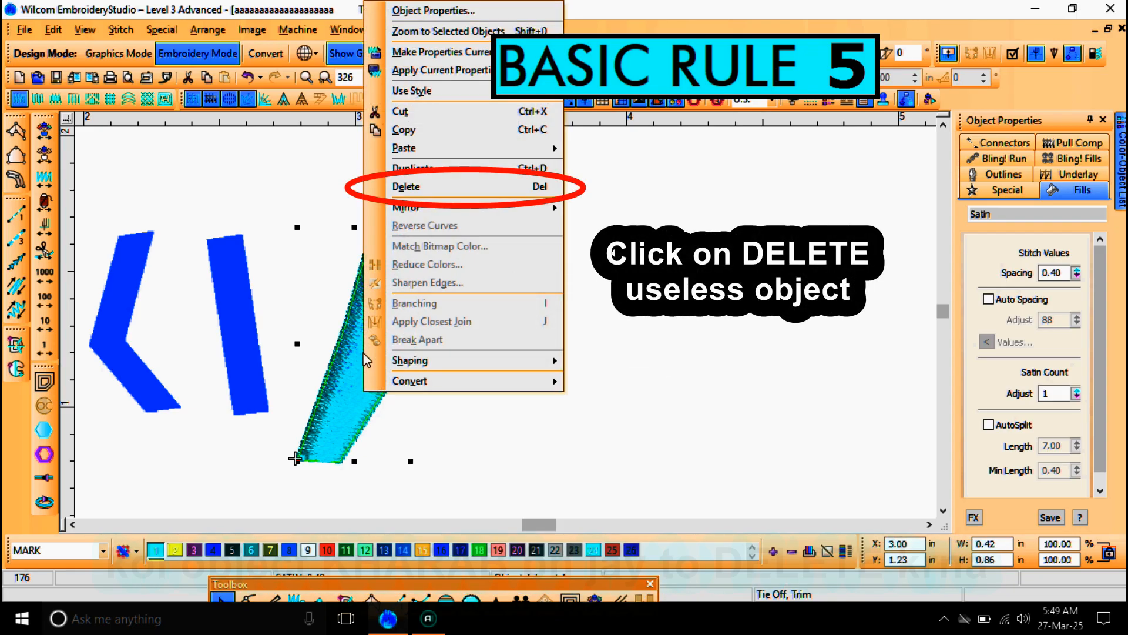
pyautogui.click(433, 195)
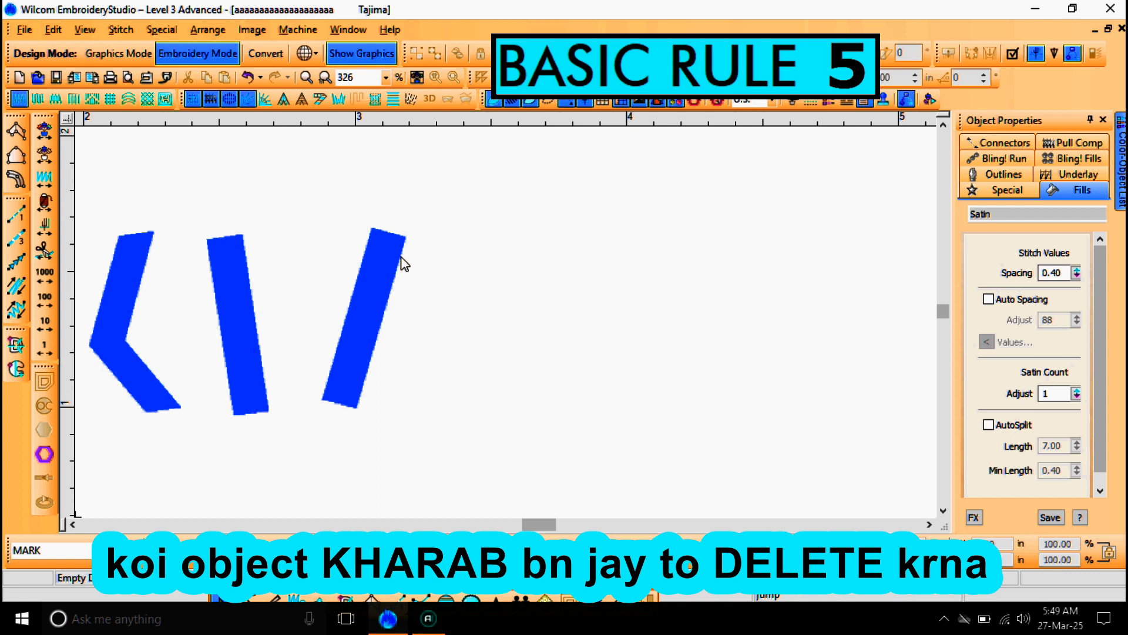
# - Digitize a satin column on the rightmost blue bar, placing its points exactly on the four corners
pyautogui.press('space')
pyautogui.click(405, 238)
pyautogui.click(370, 228)
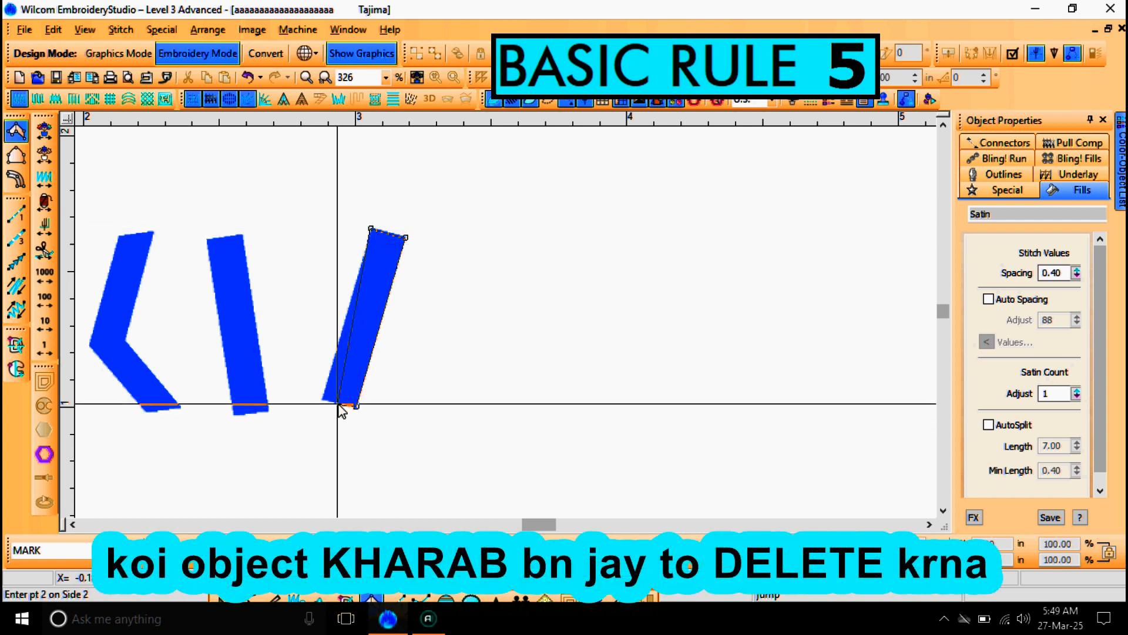
pyautogui.press('Return')
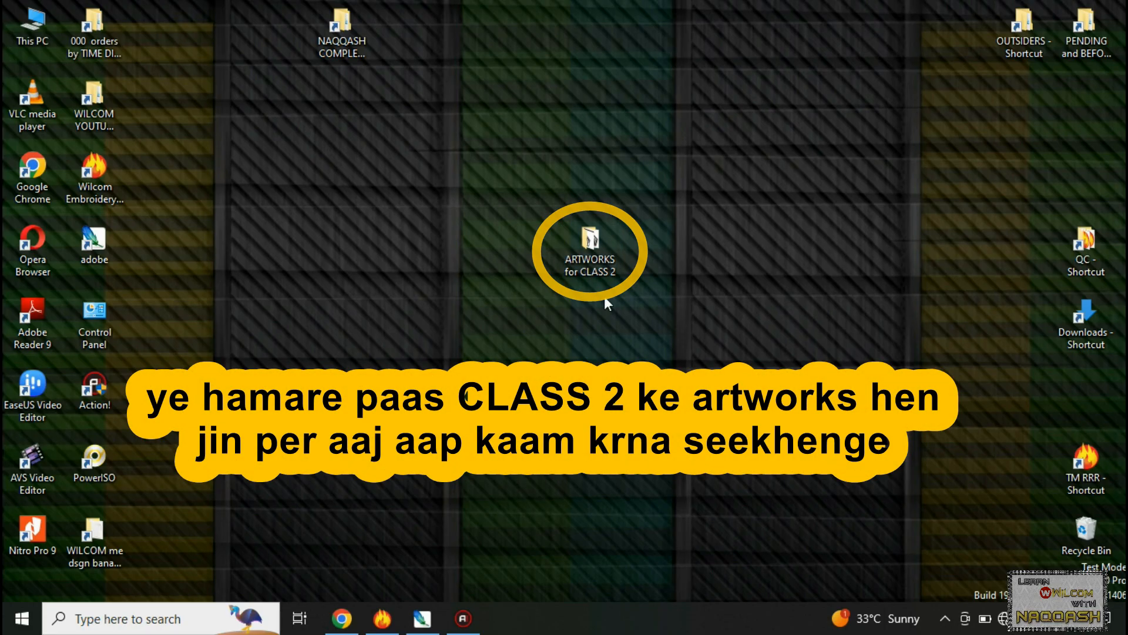
# - Open ARTWORKS (10).jpg from the ARTWORKS for CLASS 2 folder in Adobe Photoshop and maximize its window
pyautogui.doubleClick(593, 259)
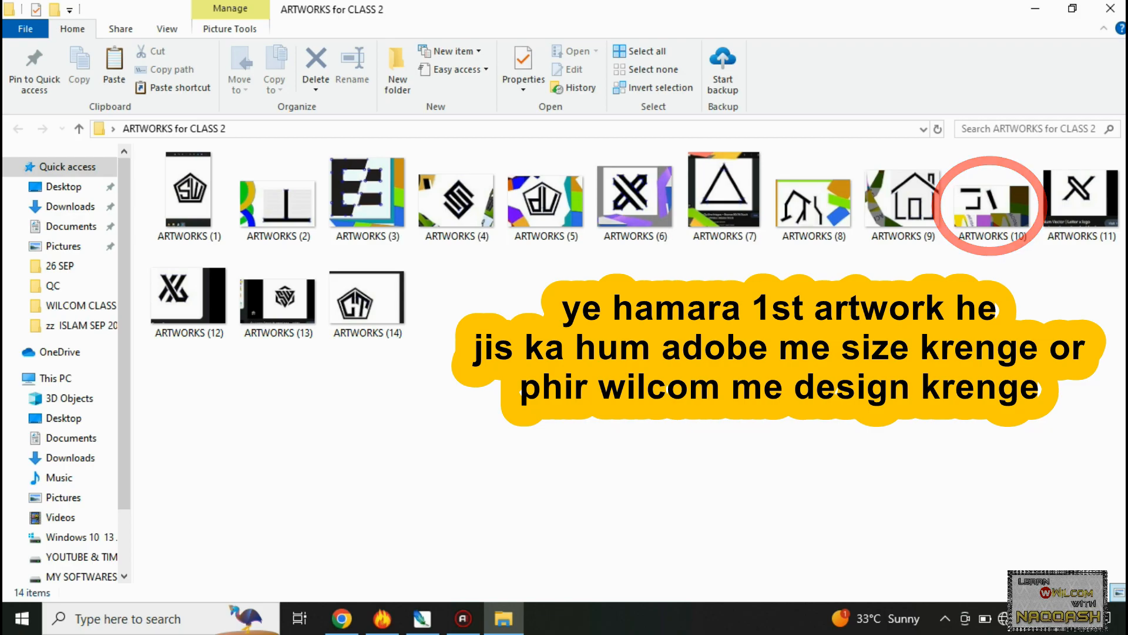
pyautogui.click(990, 235)
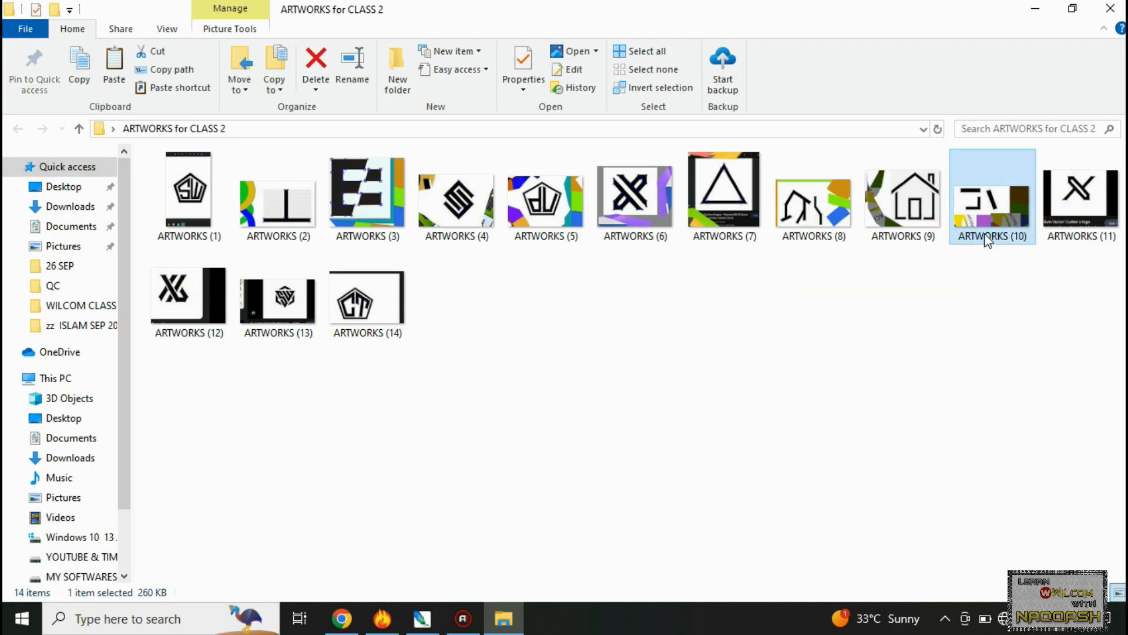
pyautogui.moveTo(994, 224); pyautogui.dragTo(551, 297)
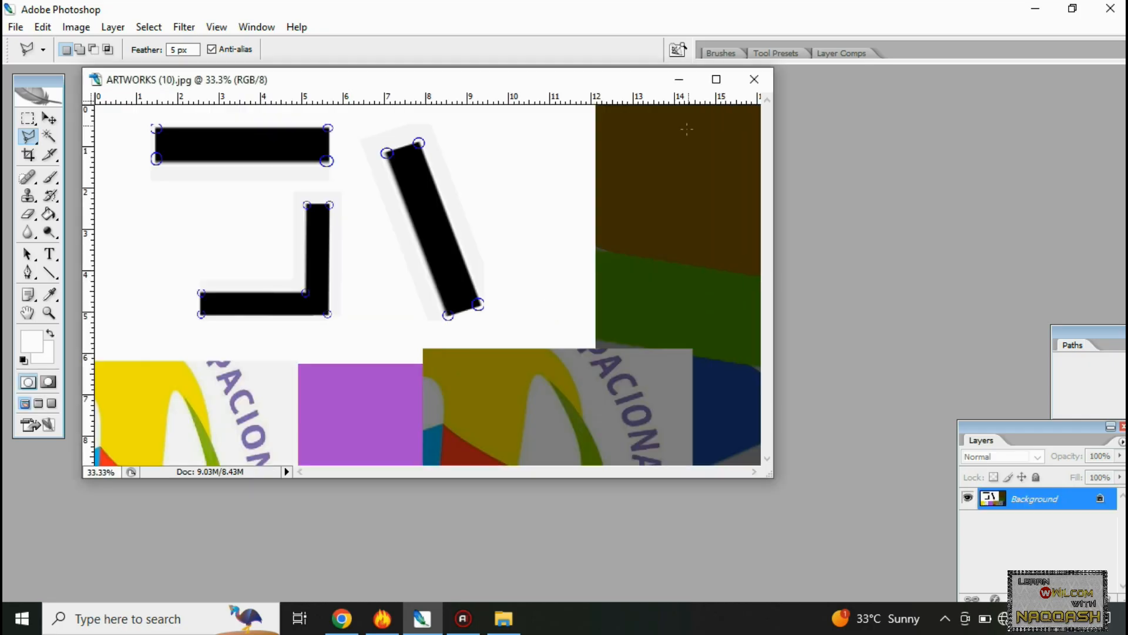
pyautogui.click(718, 79)
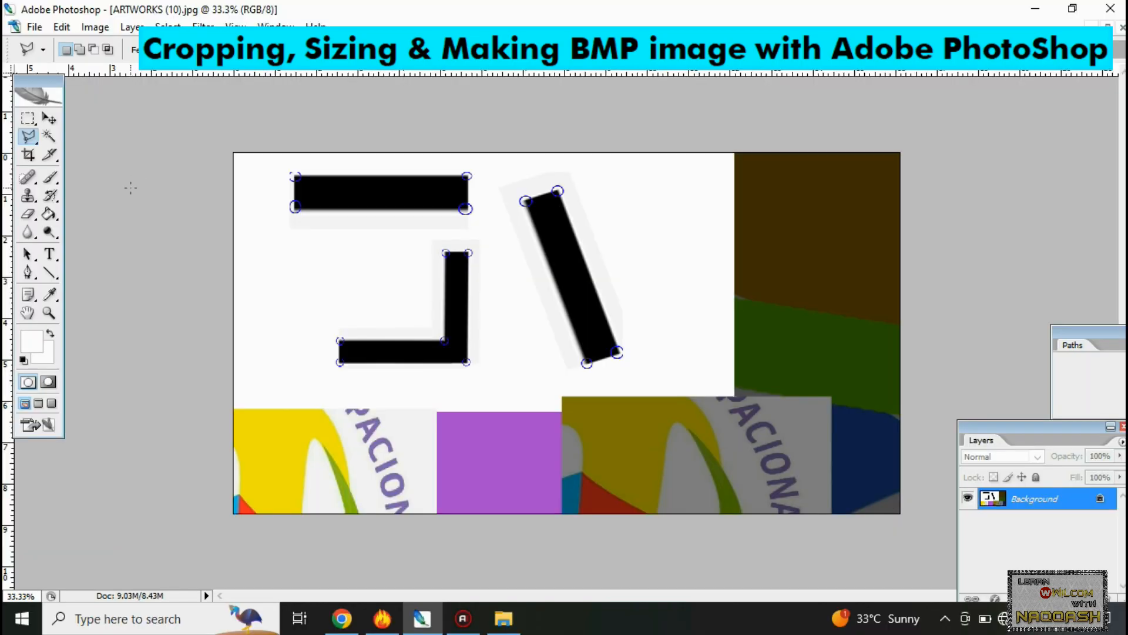
# - Crop the image tightly around the three black shapes, removing the coloured artwork beside and below them
pyautogui.click(28, 157)
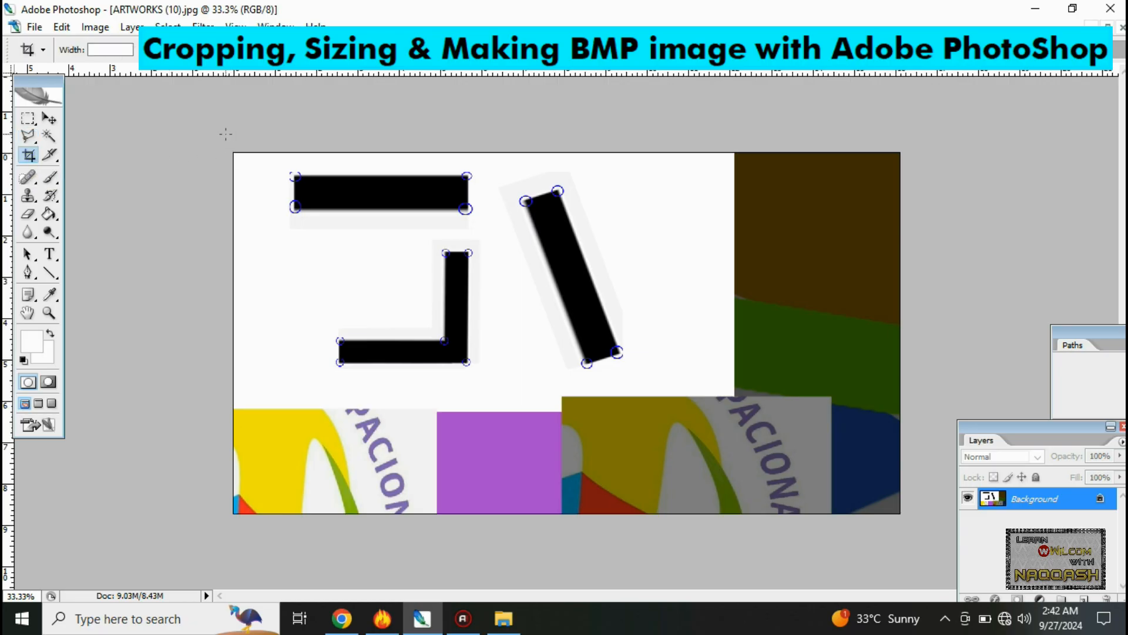
pyautogui.moveTo(234, 153); pyautogui.dragTo(684, 382)
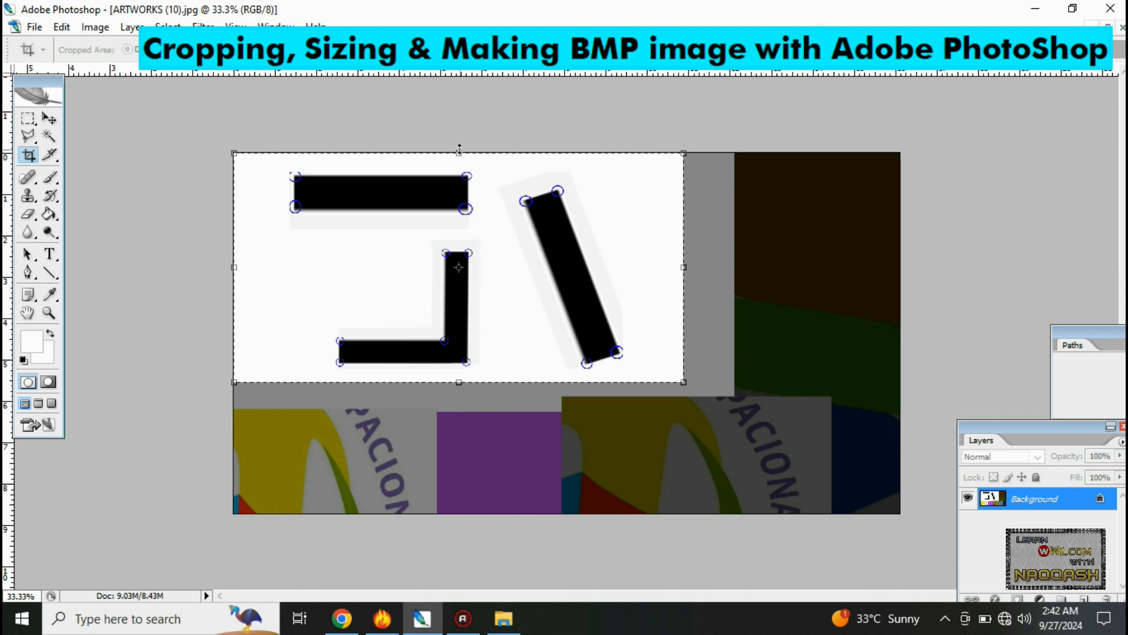
pyautogui.moveTo(458, 153); pyautogui.dragTo(447, 167)
pyautogui.moveTo(459, 382); pyautogui.dragTo(460, 370)
pyautogui.moveTo(242, 270); pyautogui.dragTo(287, 270)
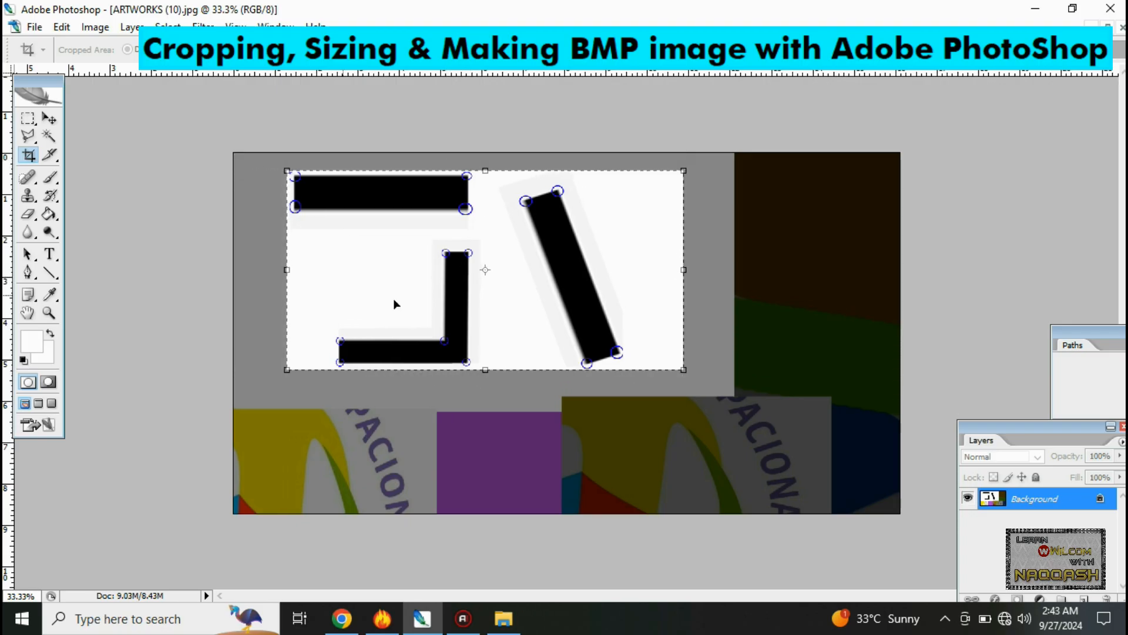
pyautogui.moveTo(684, 270); pyautogui.dragTo(627, 272)
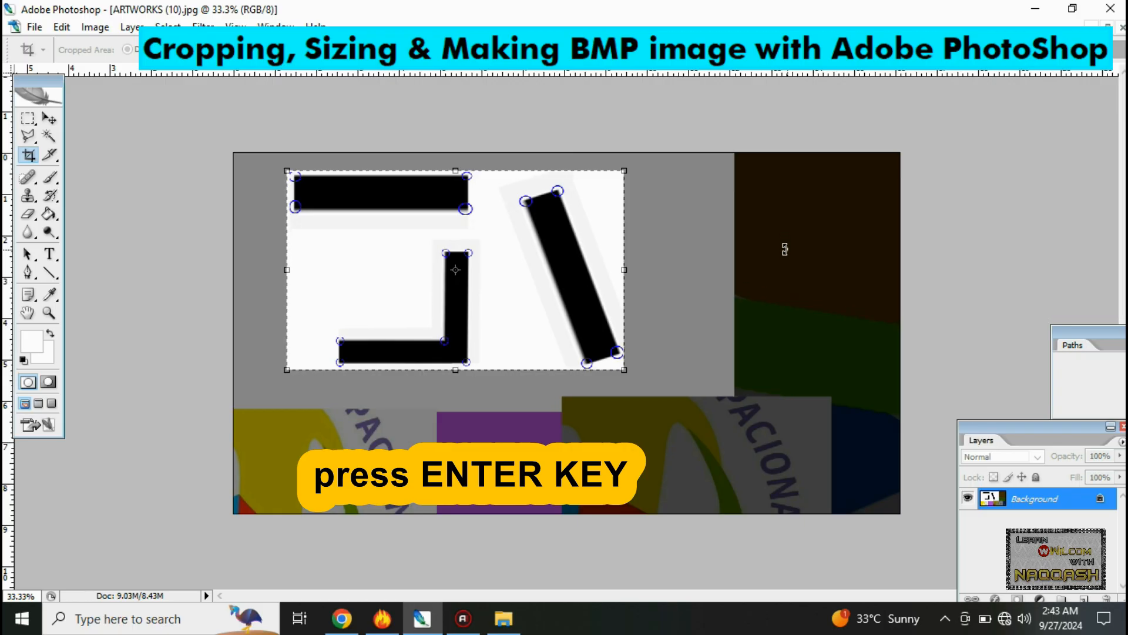
pyautogui.press('Return')
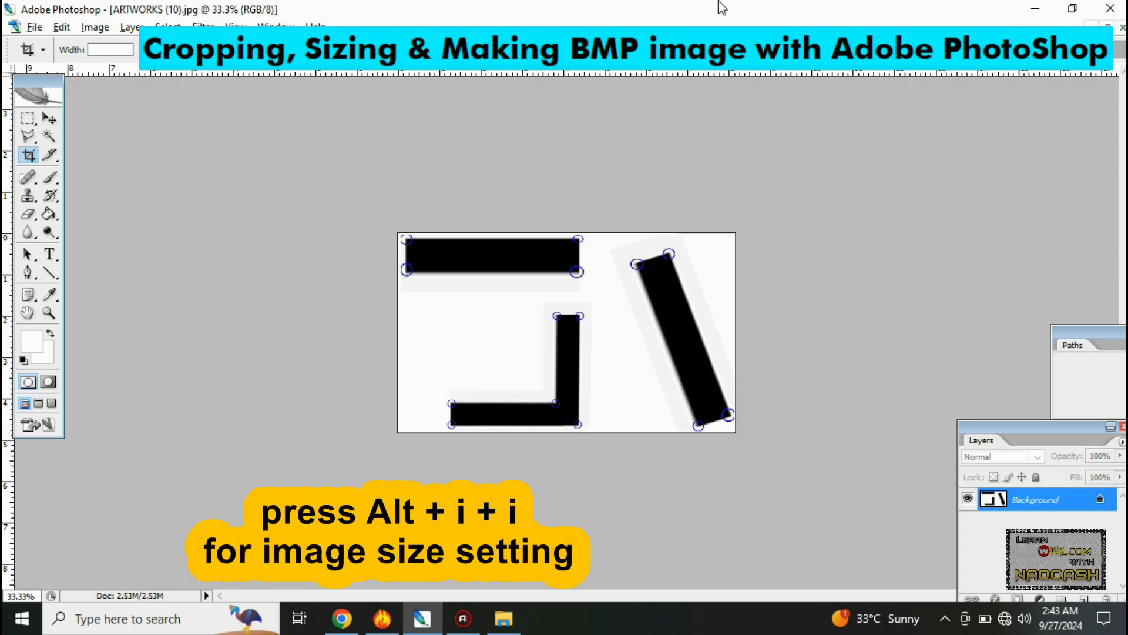
# - Resize the image to a document width of 3 inches at a resolution of 300 pixels/inch
pyautogui.hotkey('alt', 'i')
pyautogui.press('i')
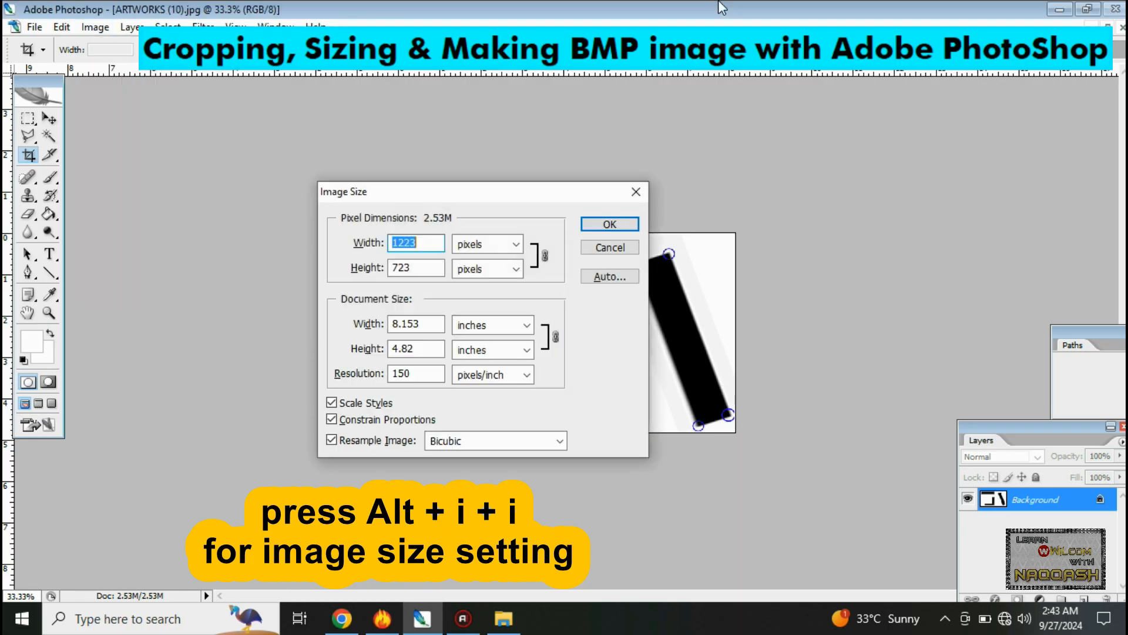
pyautogui.moveTo(521, 193); pyautogui.dragTo(270, 168)
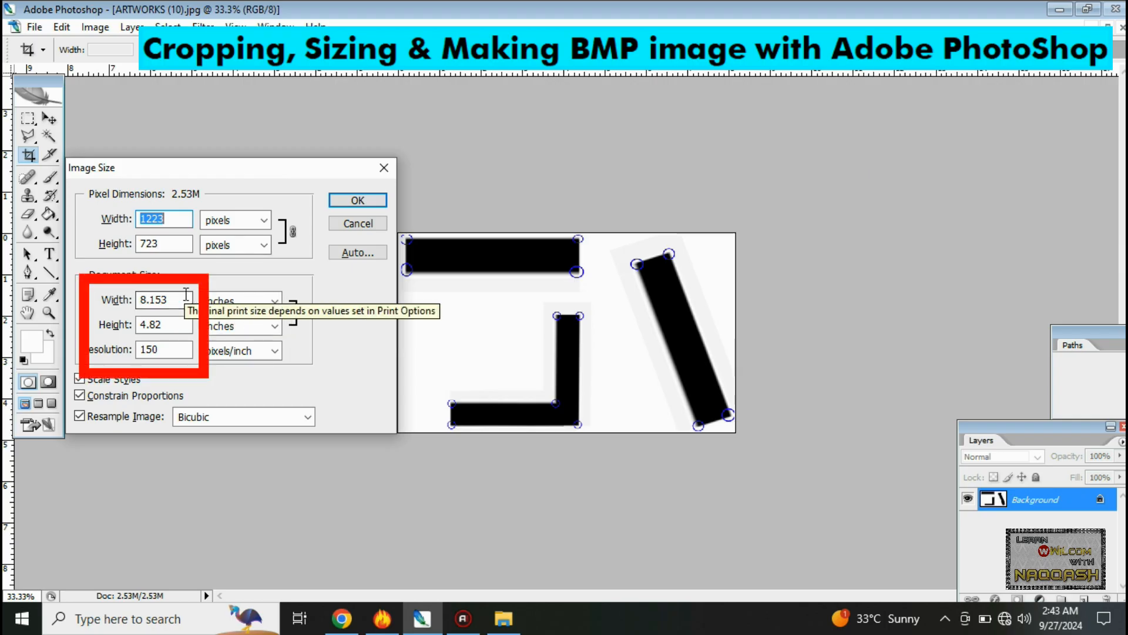
pyautogui.doubleClick(165, 300)
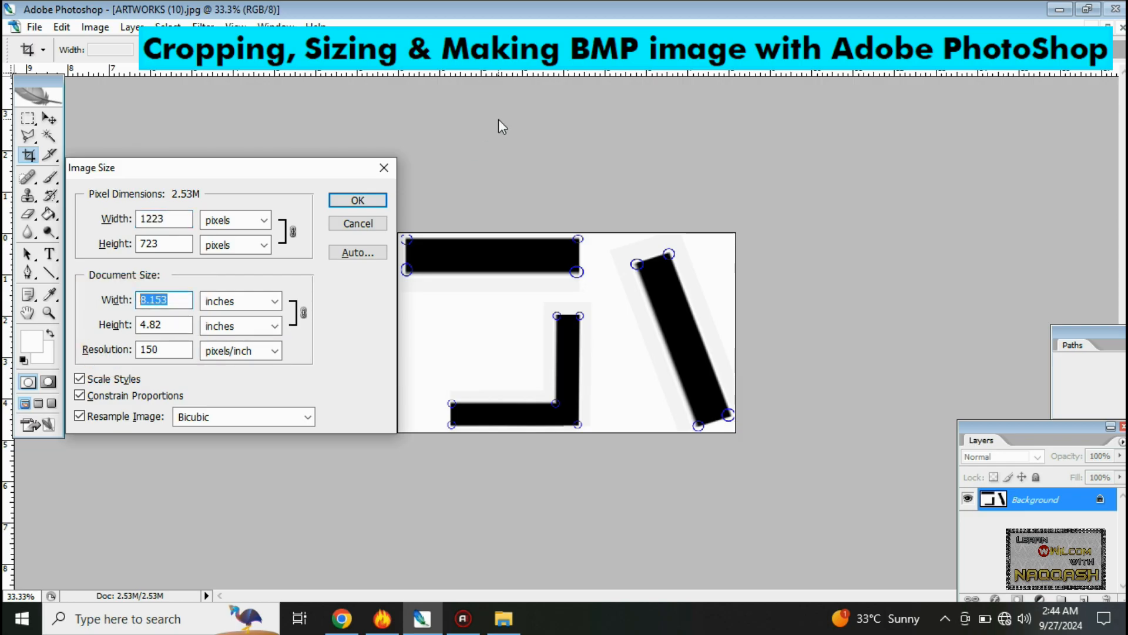
pyautogui.write('3')
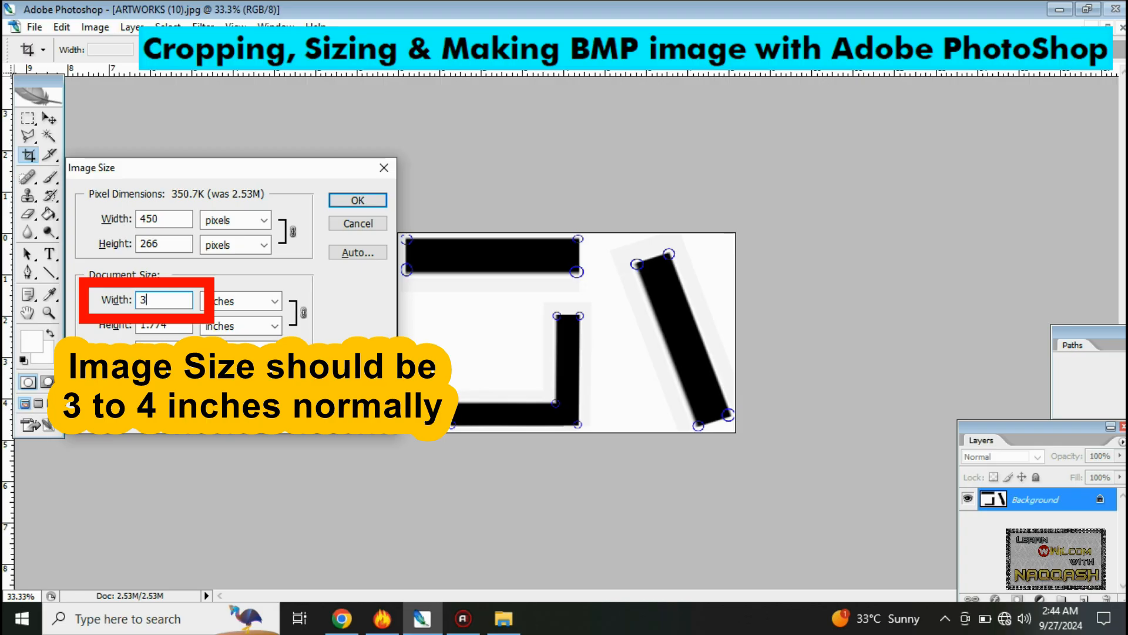
pyautogui.moveTo(162, 349); pyautogui.dragTo(138, 350)
pyautogui.write('300')
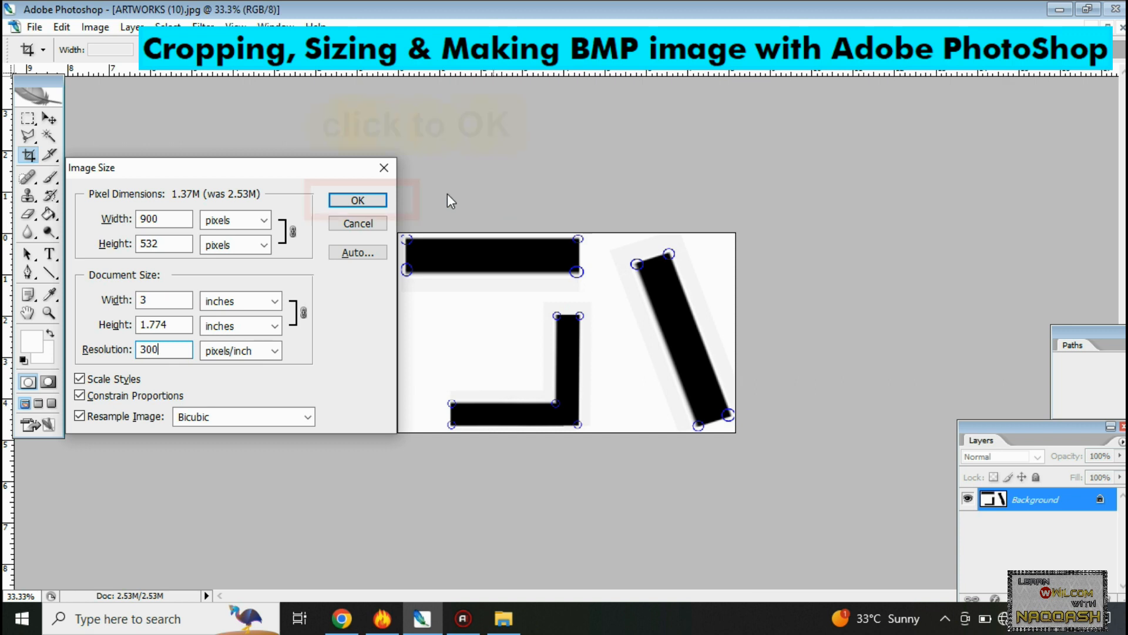
pyautogui.click(360, 200)
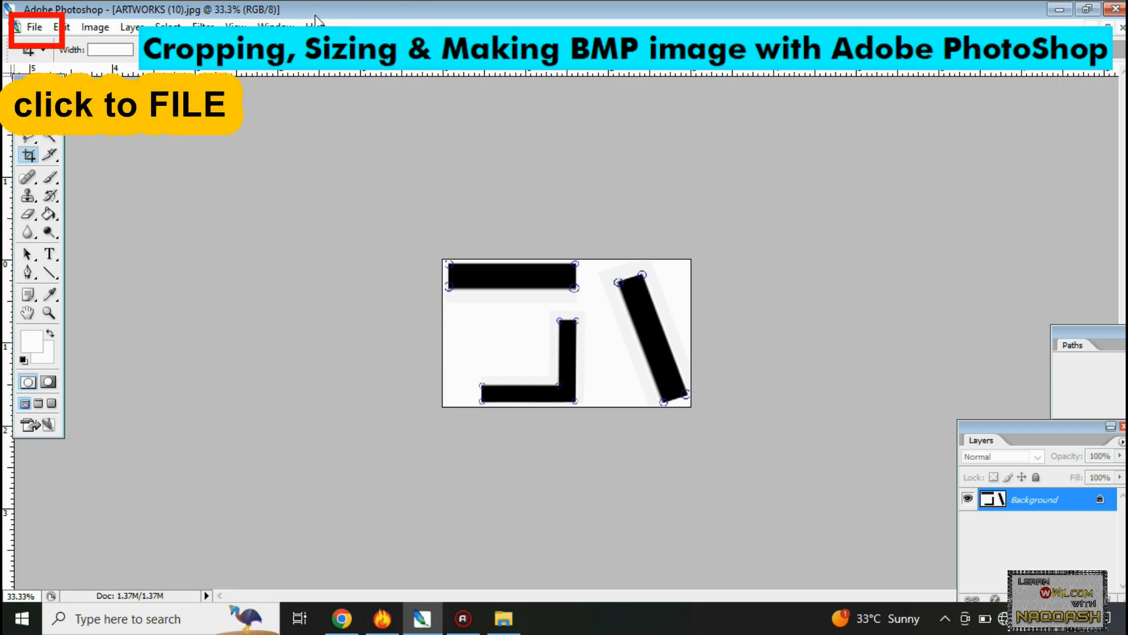
# - Save the cropped image in BMP format as MY DSGN 1 in the ARTWORKS for CLASS 2 folder, using Windows format and 24 Bit depth
pyautogui.click(34, 27)
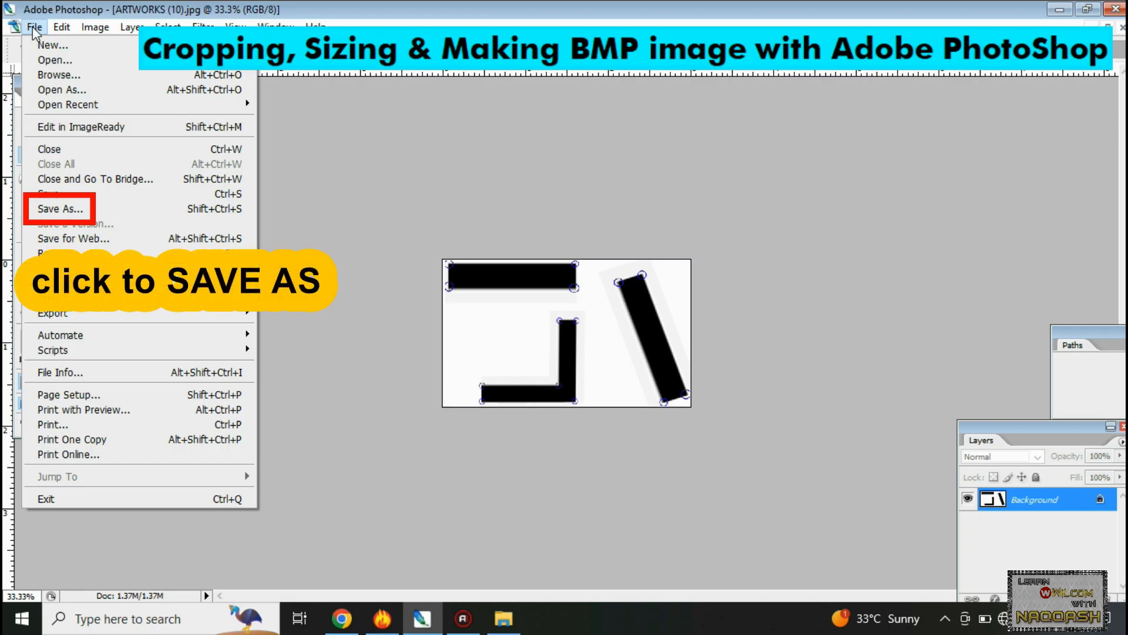
pyautogui.click(70, 208)
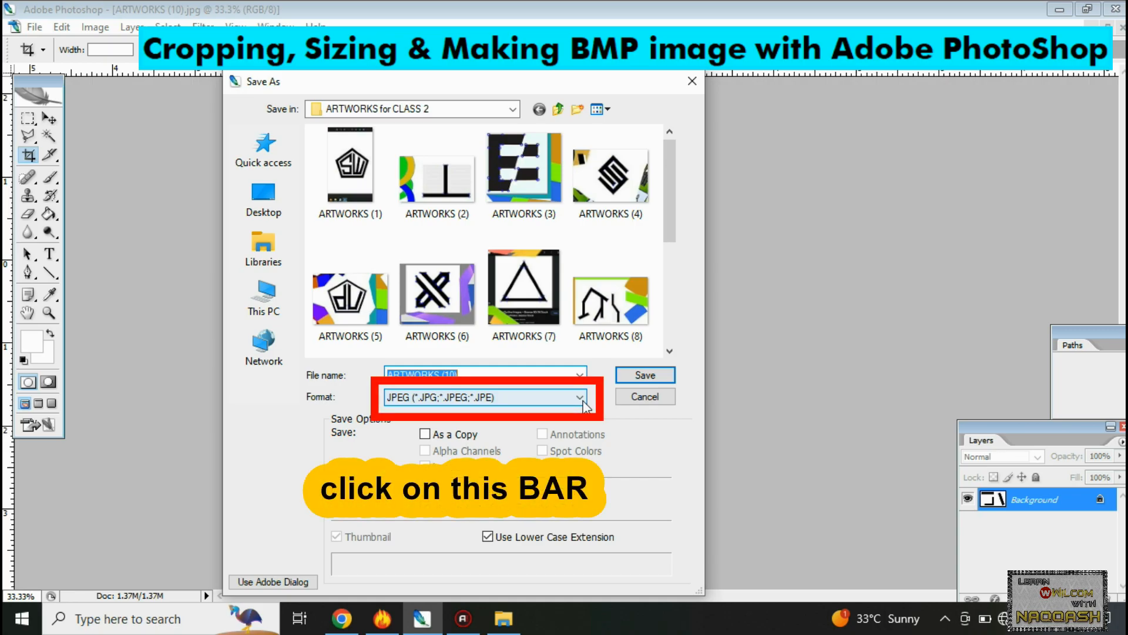
pyautogui.click(579, 398)
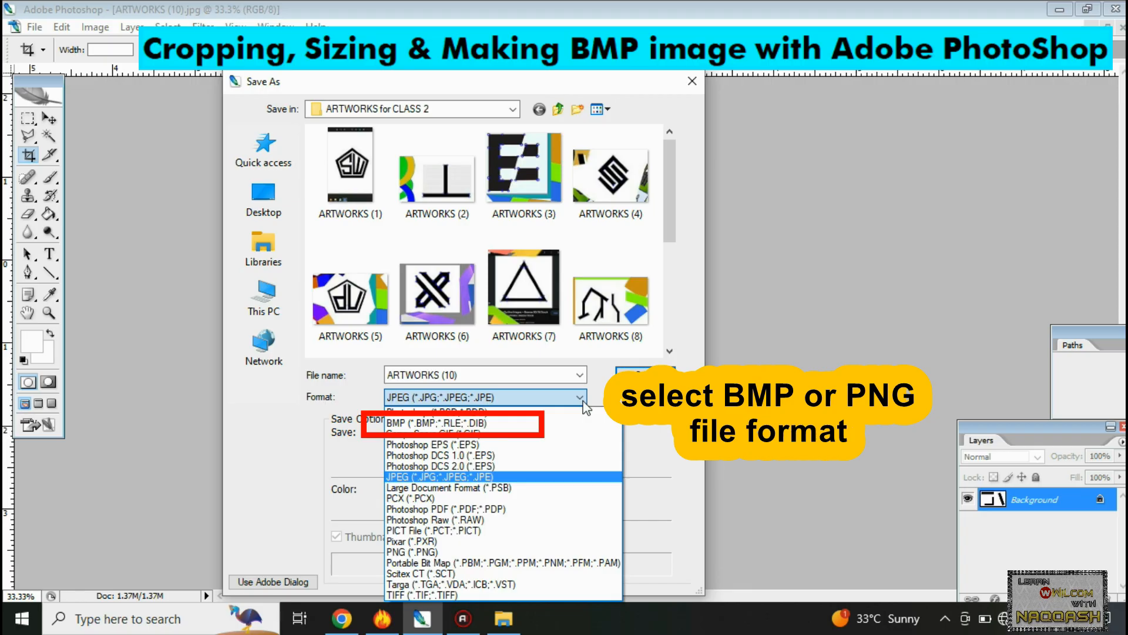
pyautogui.click(480, 423)
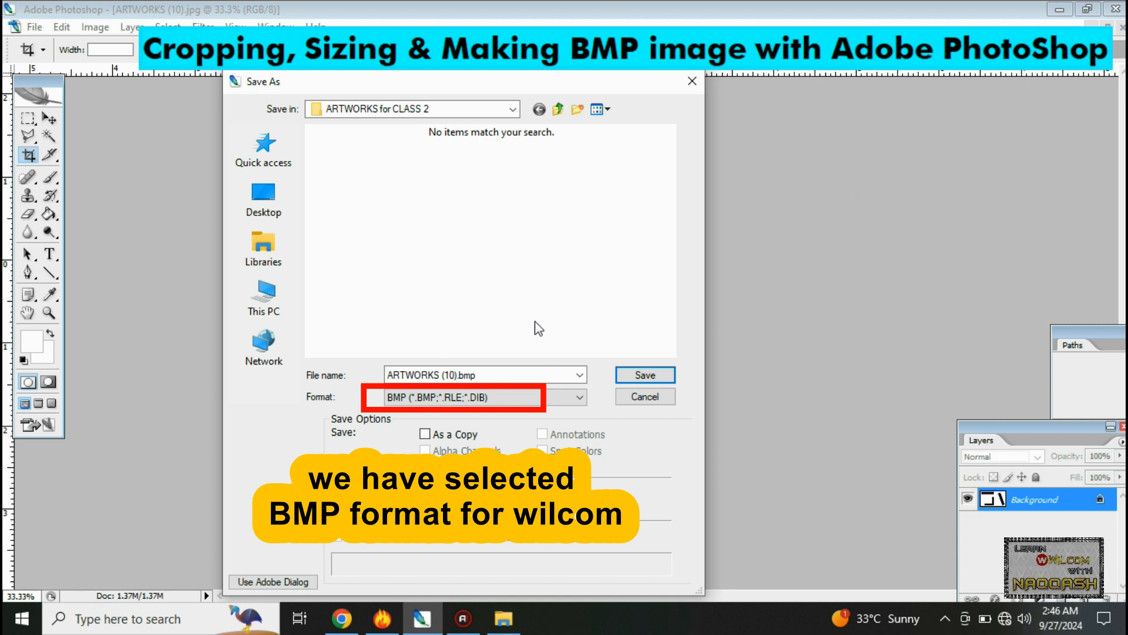
pyautogui.doubleClick(523, 375)
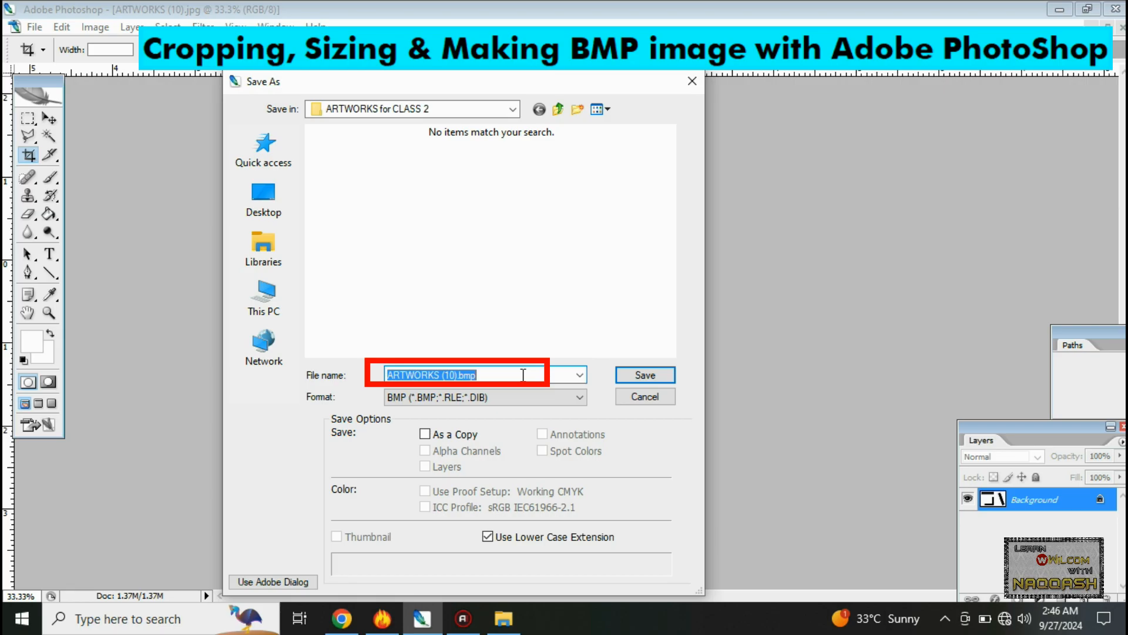
pyautogui.write('M')
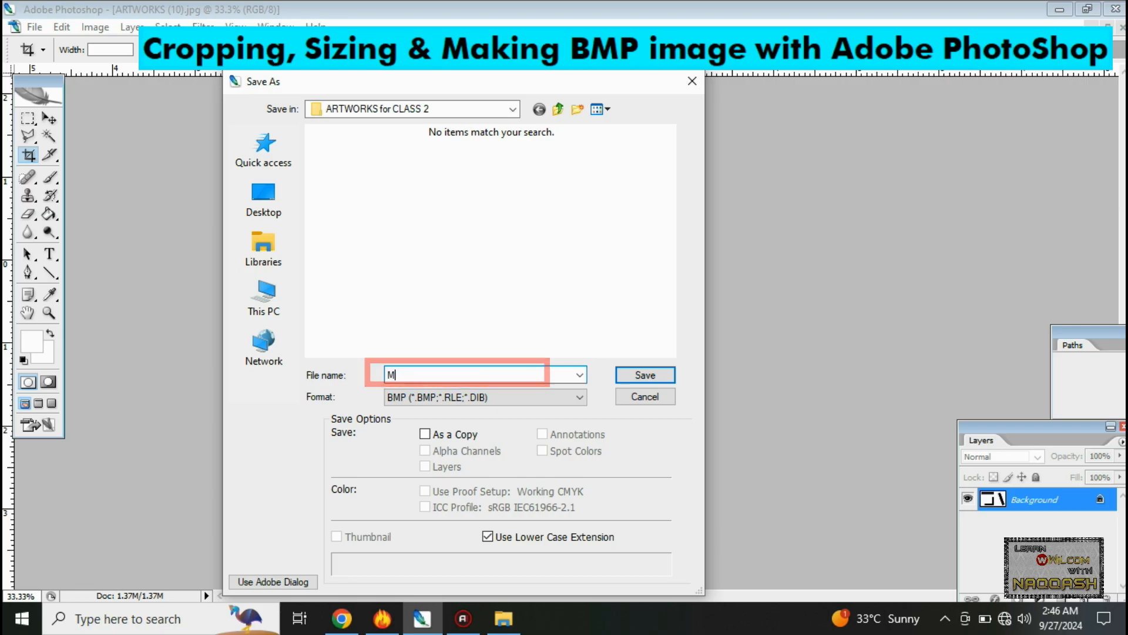
pyautogui.write('Y DSGN')
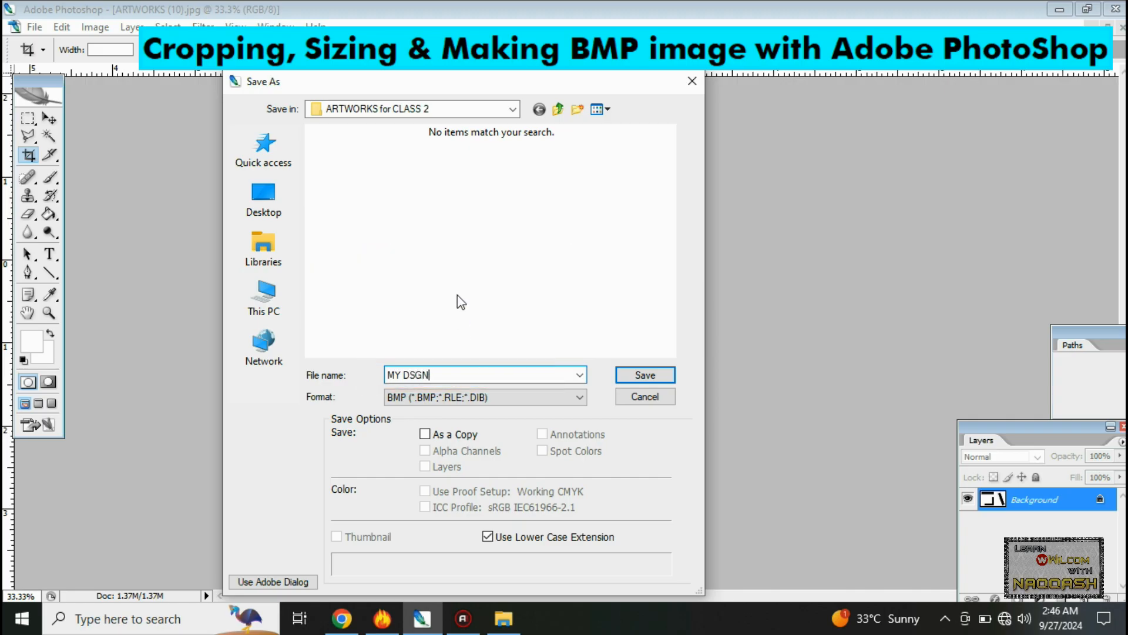
pyautogui.write(' 1')
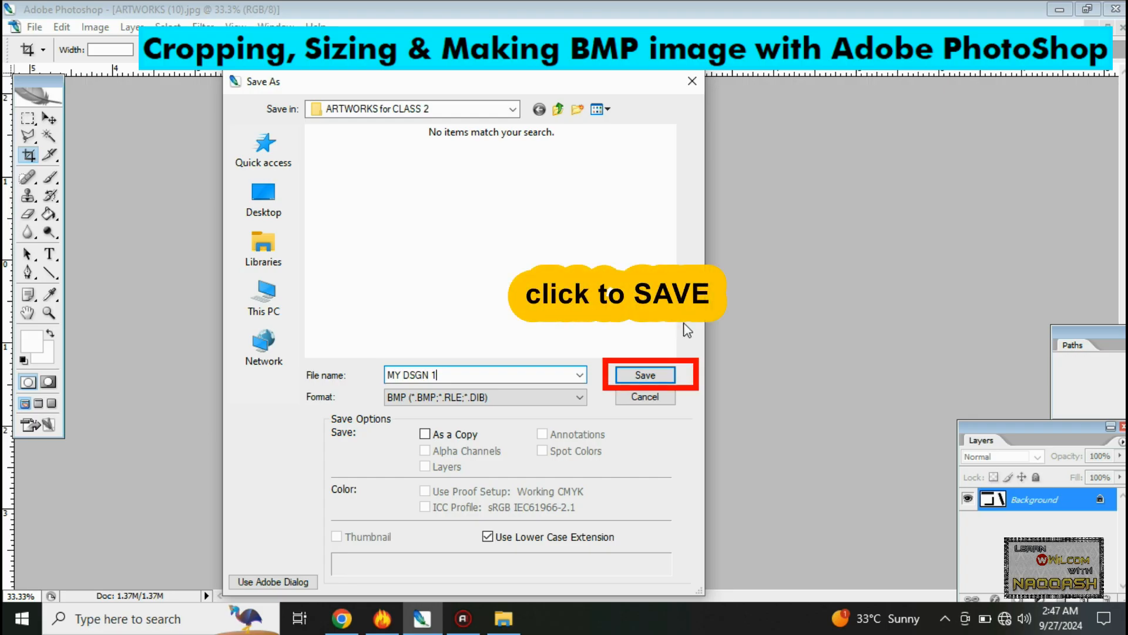
pyautogui.click(649, 375)
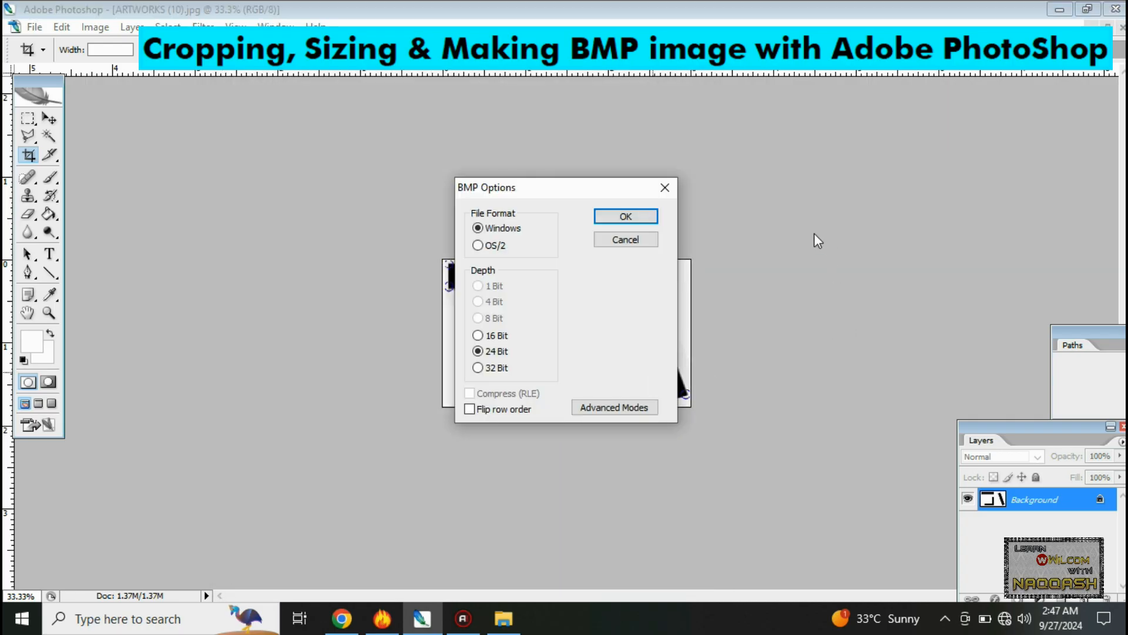
pyautogui.click(624, 217)
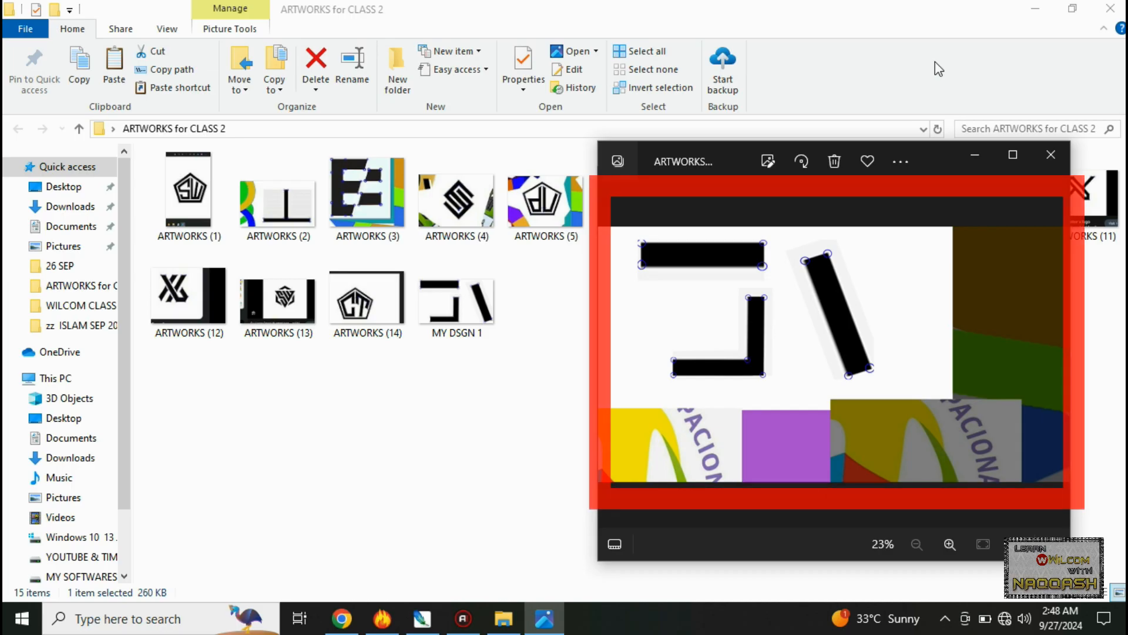
# - View the saved MY DSGN 1 image beside the original artwork to compare the crop, and close both image viewers
pyautogui.doubleClick(456, 301)
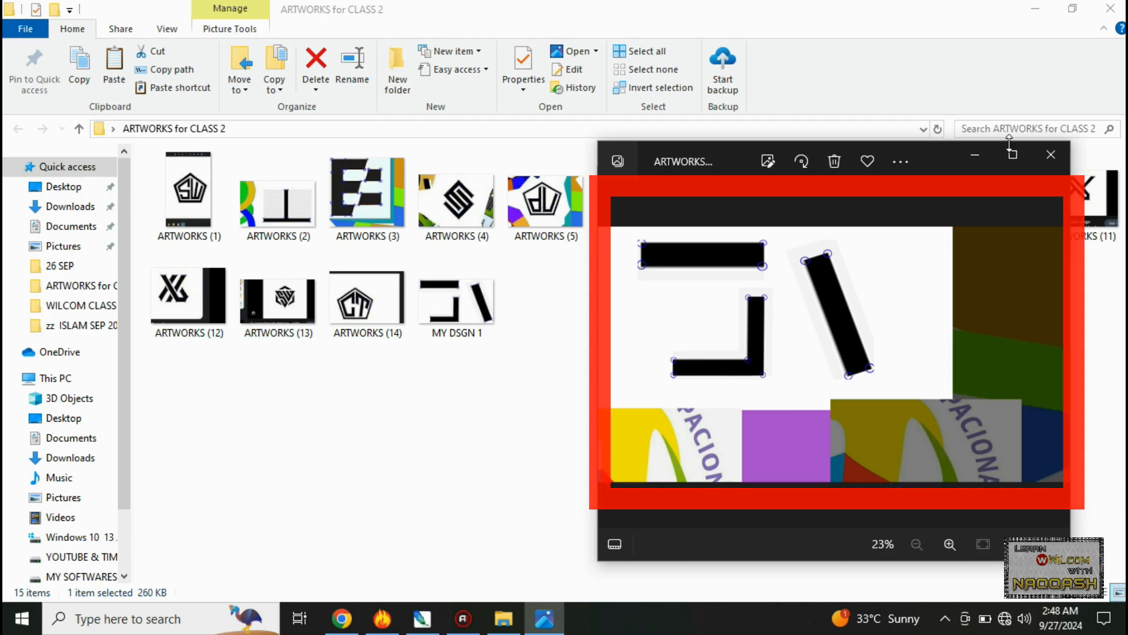
pyautogui.moveTo(351, 115); pyautogui.dragTo(395, 123)
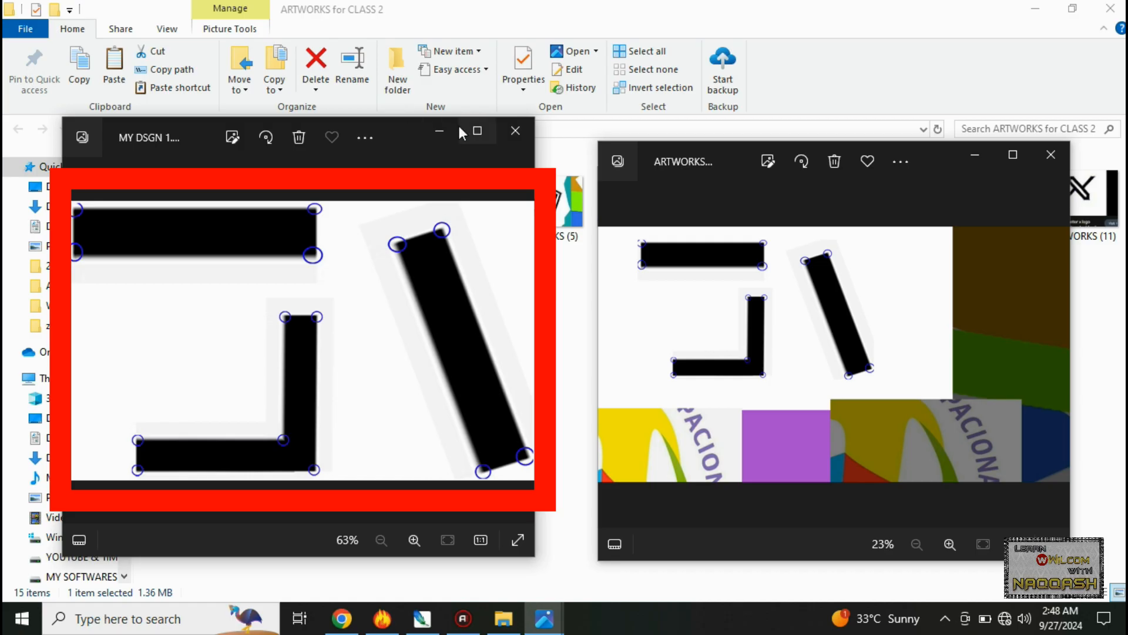
pyautogui.click(515, 141)
pyautogui.click(1051, 154)
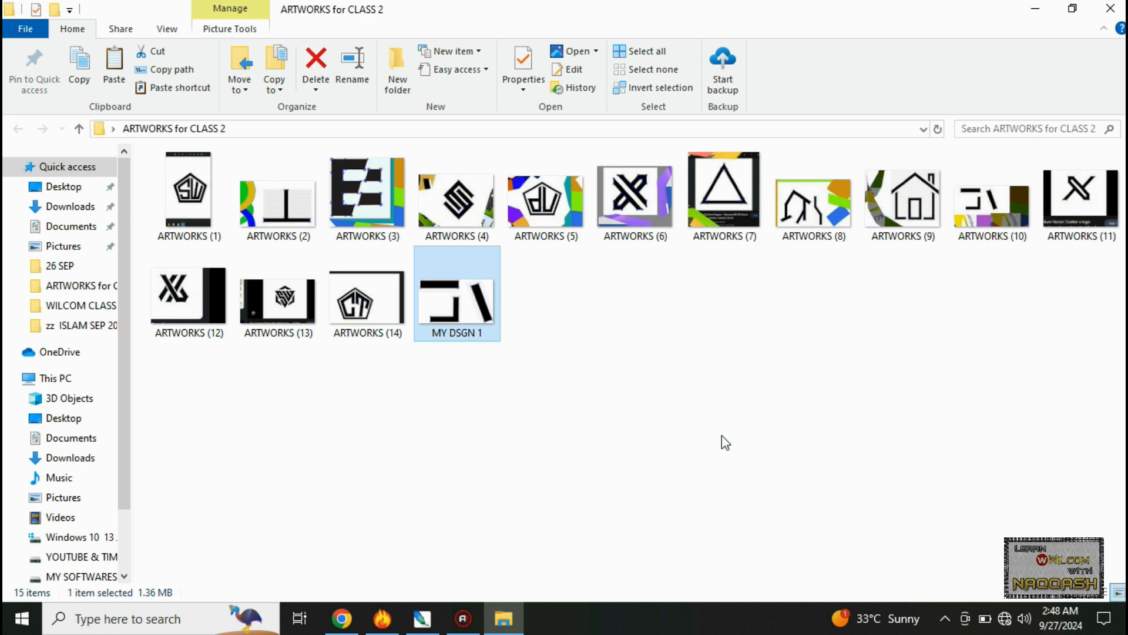
# - Switch to Wilcom EmbroideryStudio, hide the grid lines, and enable the Cross Hair Cursor in the general options
pyautogui.click(384, 623)
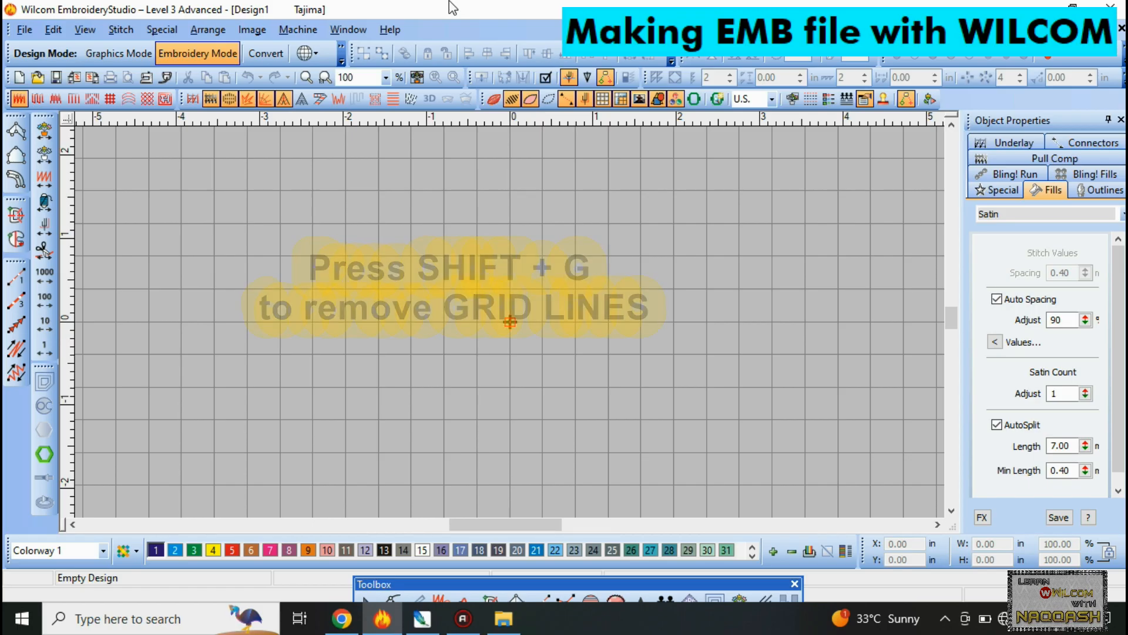
pyautogui.hotkey('shift', 'g')
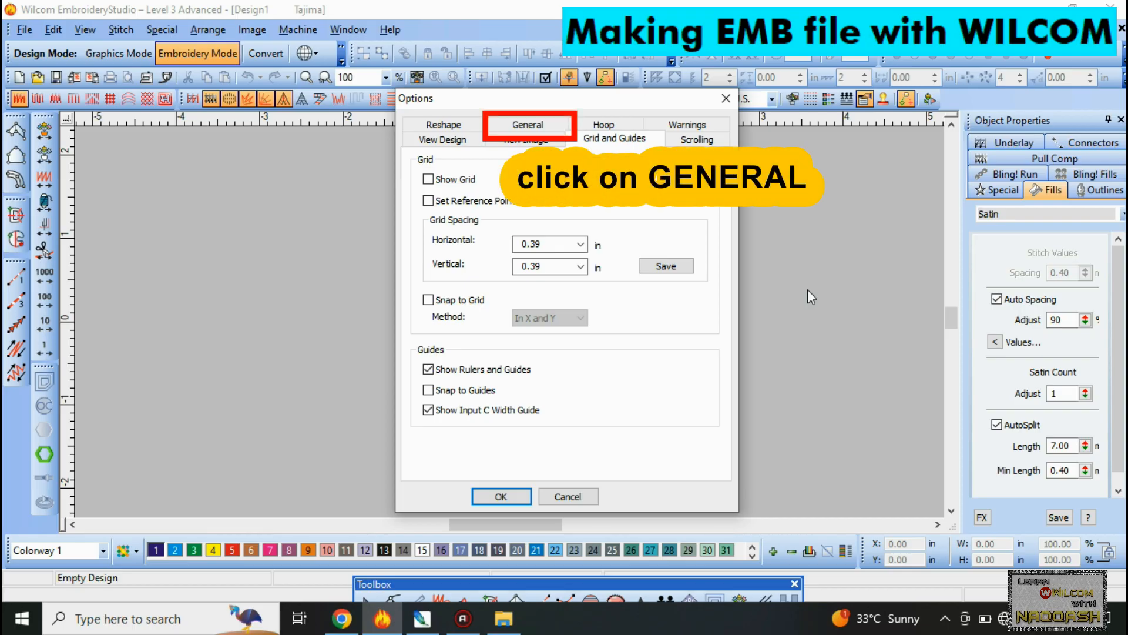
pyautogui.click(527, 125)
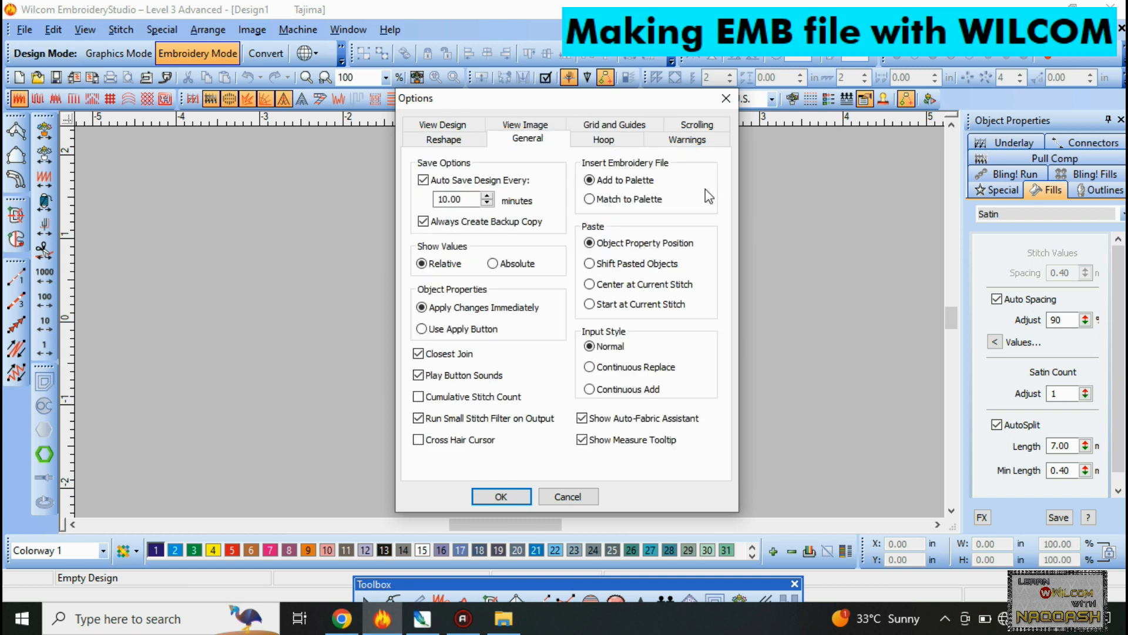
pyautogui.click(419, 442)
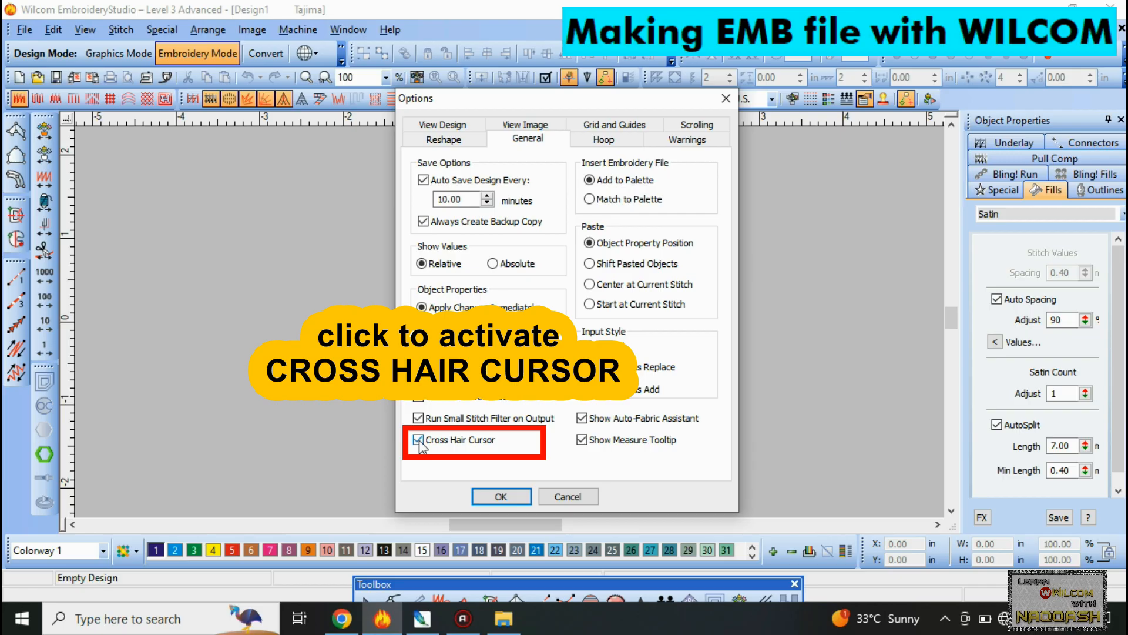
pyautogui.click(500, 497)
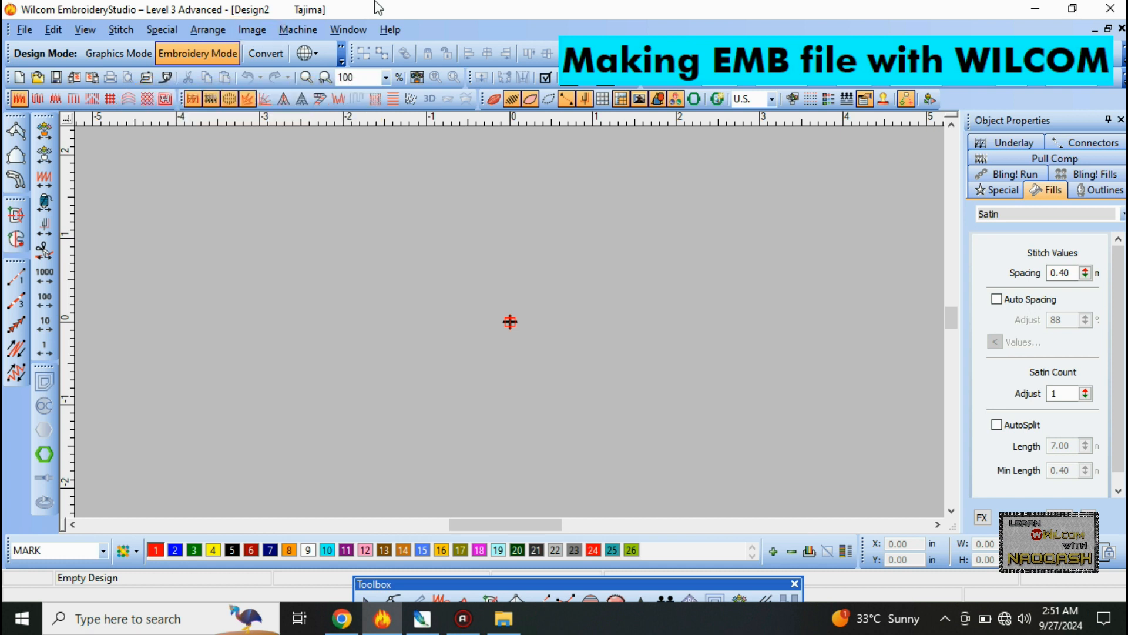
# - Insert the MY DSGN 1 bitmap from the desktop folder ARTWORKS for CLASS 2 into the design and lock the image
pyautogui.click(251, 29)
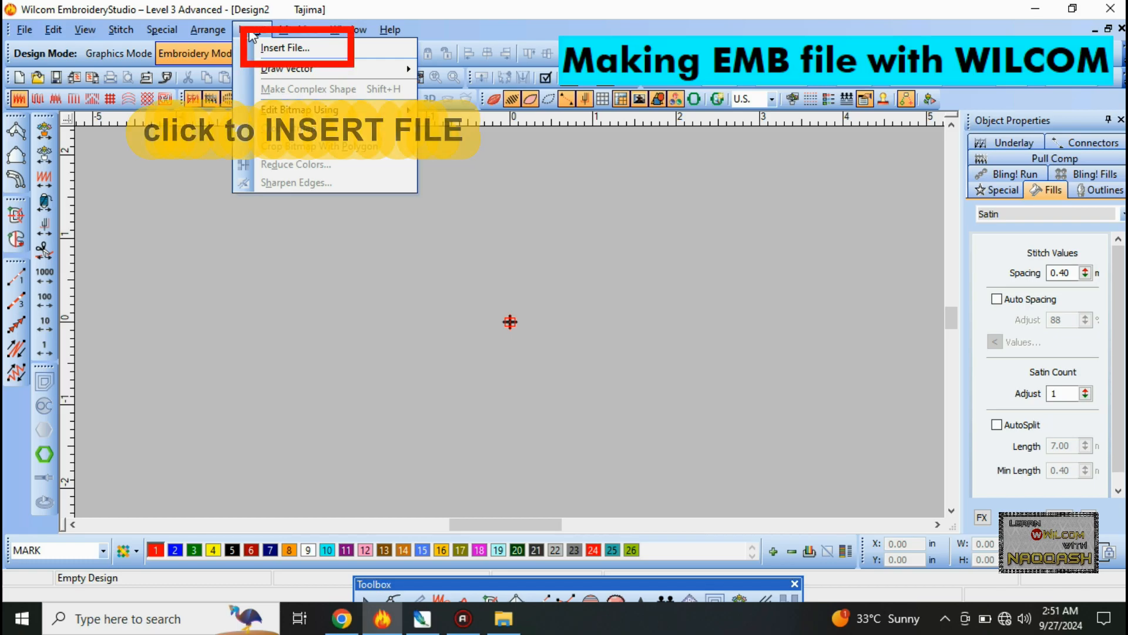
pyautogui.click(377, 51)
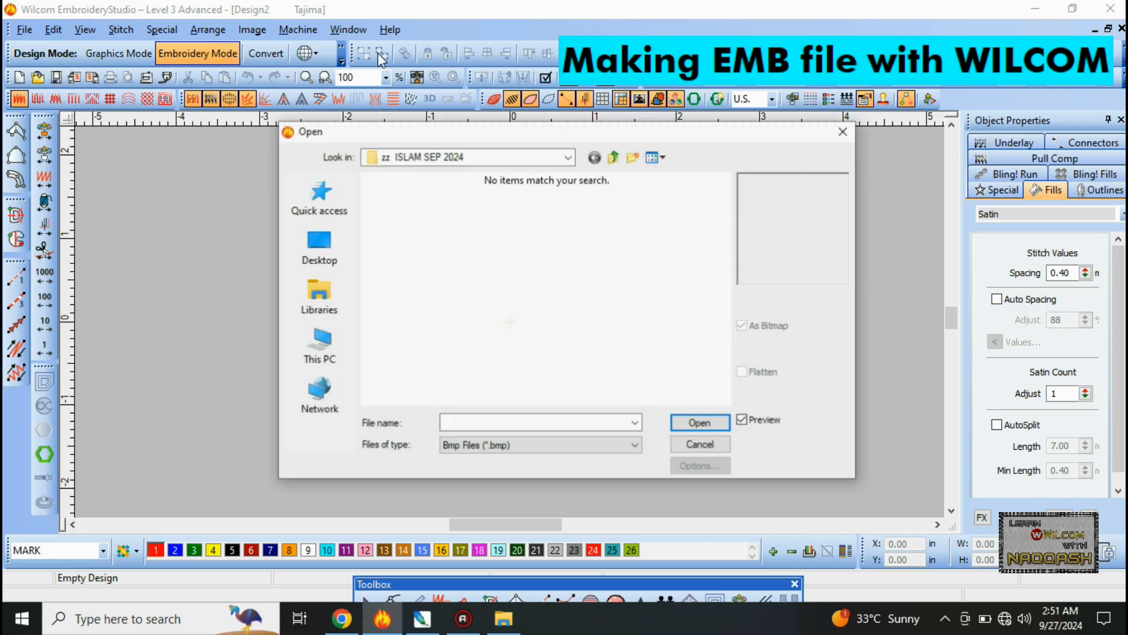
pyautogui.click(313, 245)
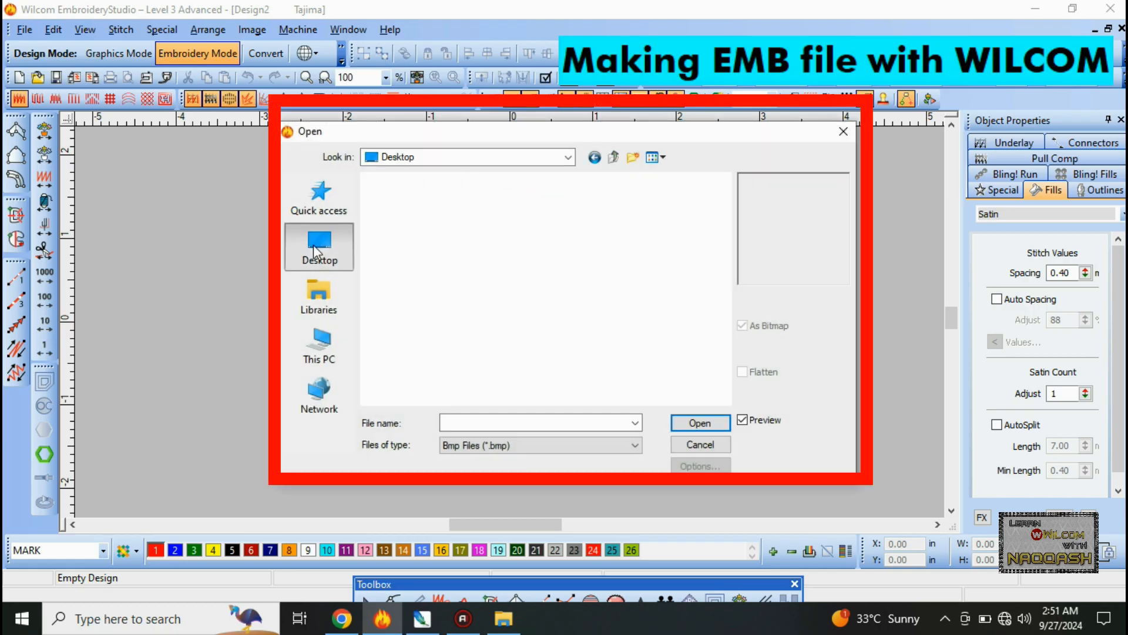
pyautogui.moveTo(725, 248); pyautogui.dragTo(727, 290)
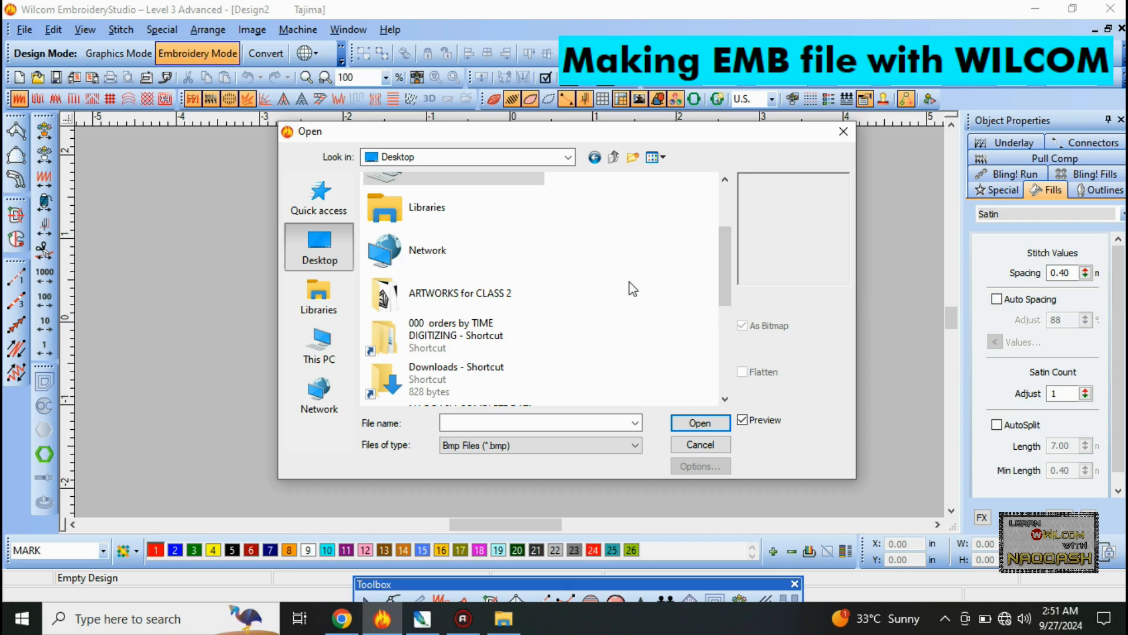
pyautogui.doubleClick(500, 295)
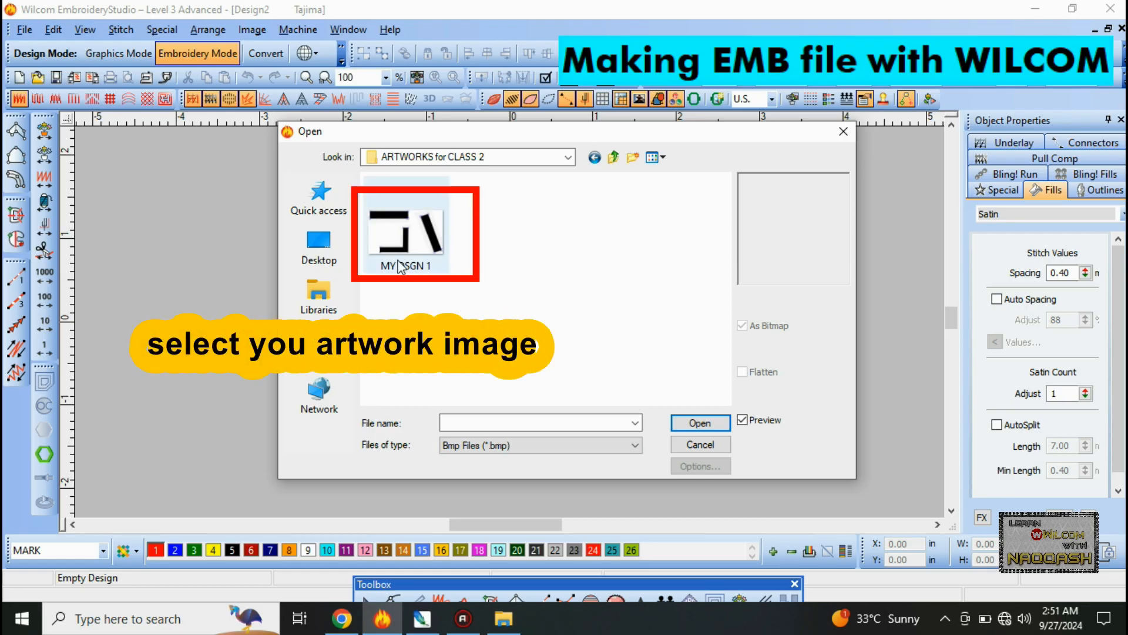
pyautogui.click(409, 243)
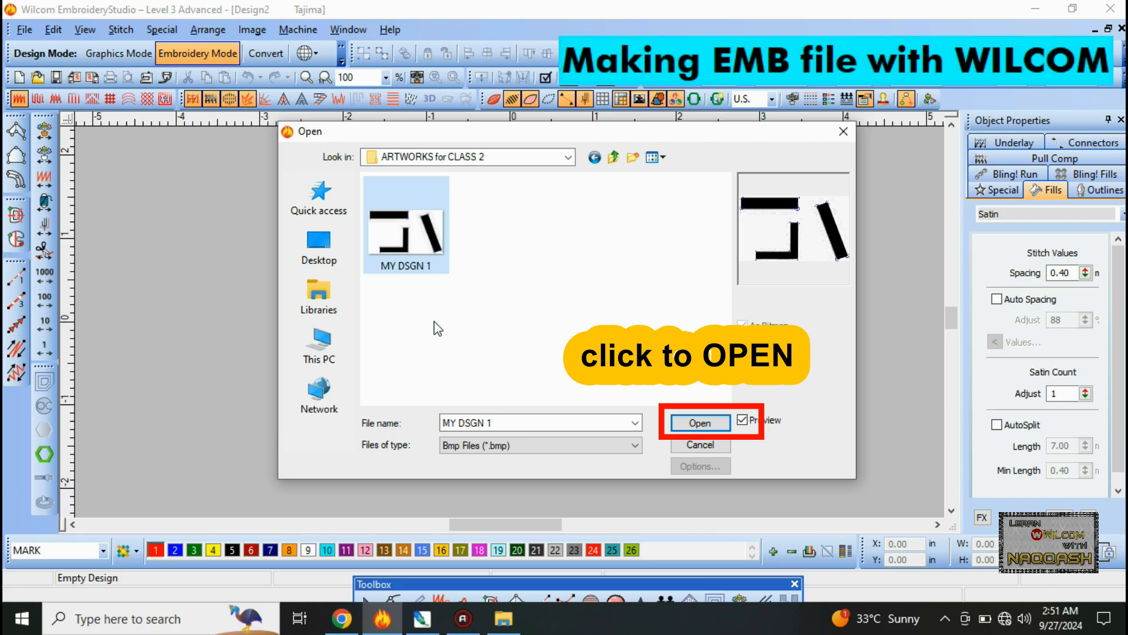
pyautogui.click(694, 423)
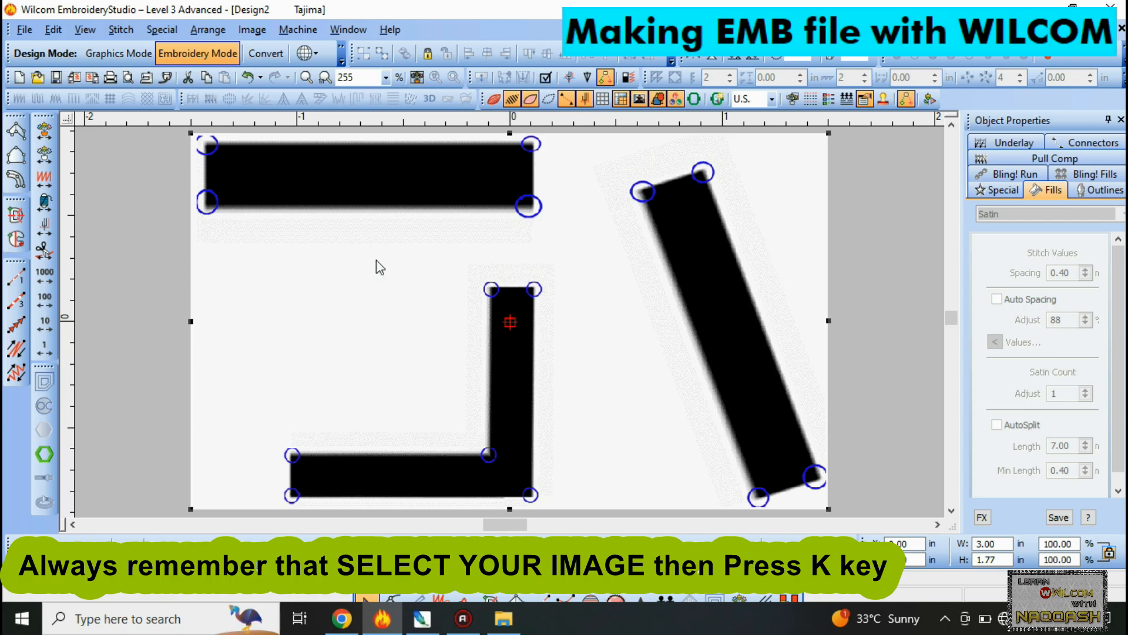
pyautogui.press('k')
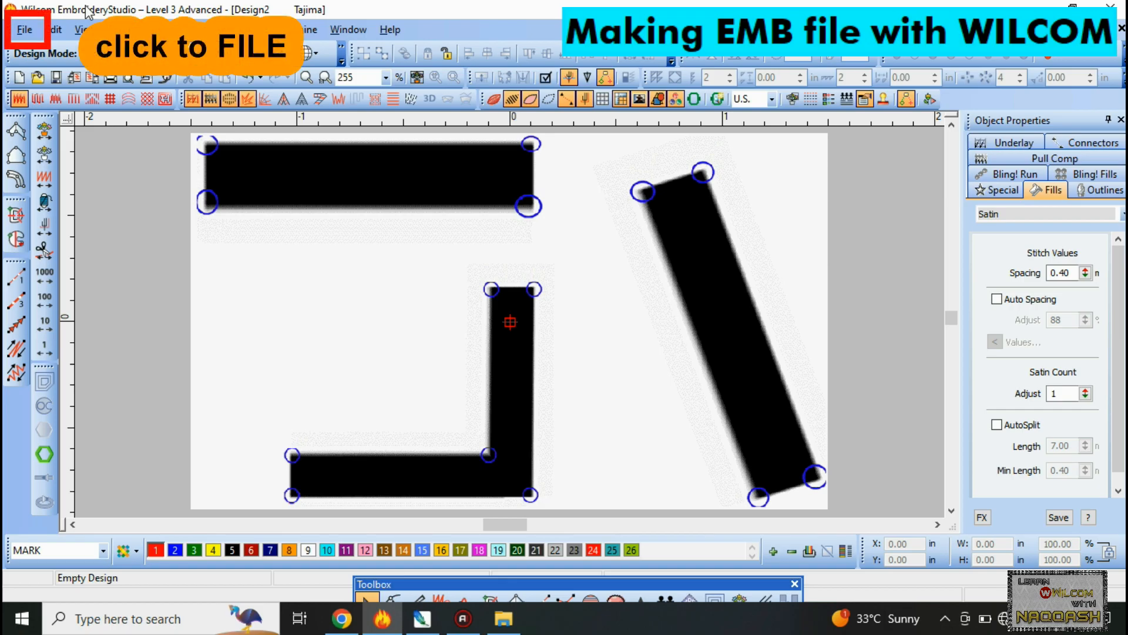
# - Save the design as an EMB file named my EMB 1 in ARTWORKS for CLASS 2, and select the file in File Explorer
pyautogui.click(25, 31)
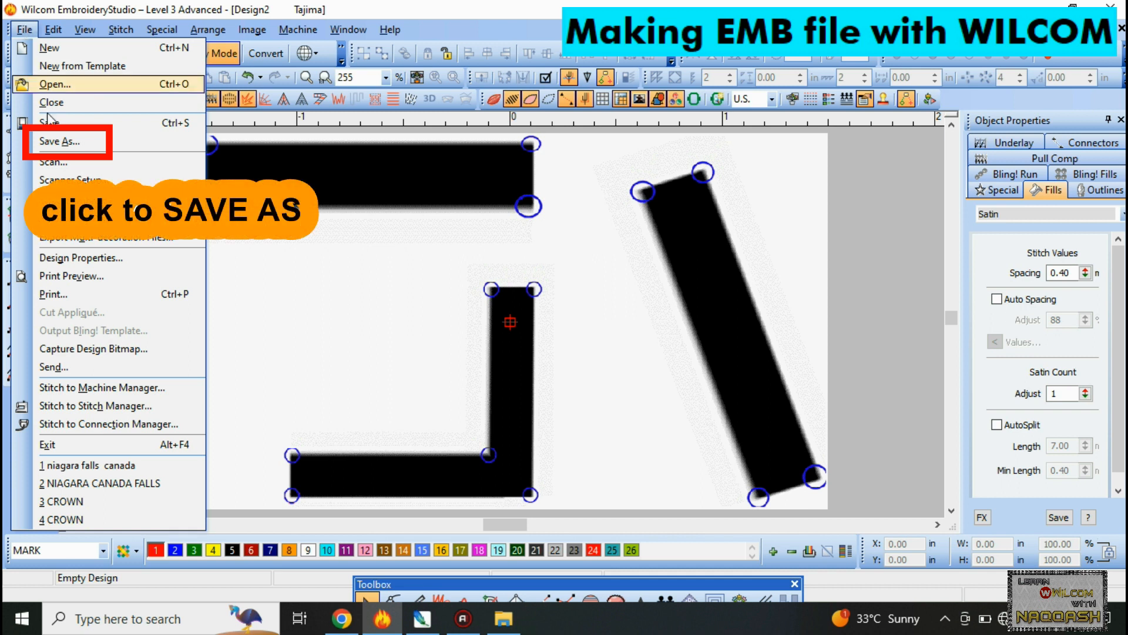
pyautogui.click(66, 141)
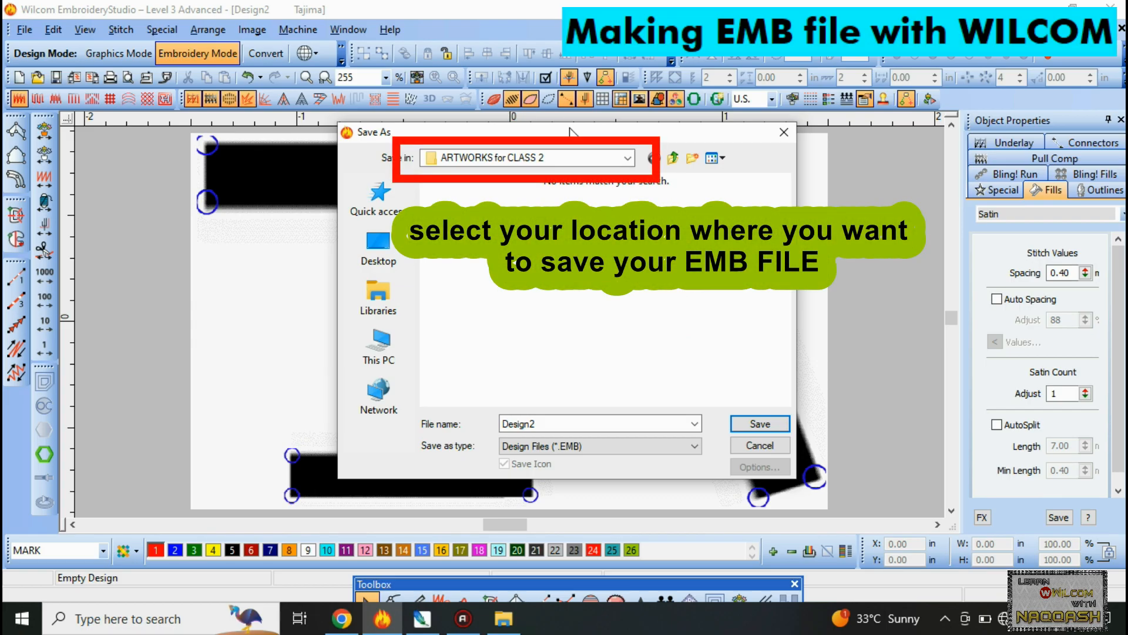
pyautogui.moveTo(573, 131); pyautogui.dragTo(560, 112)
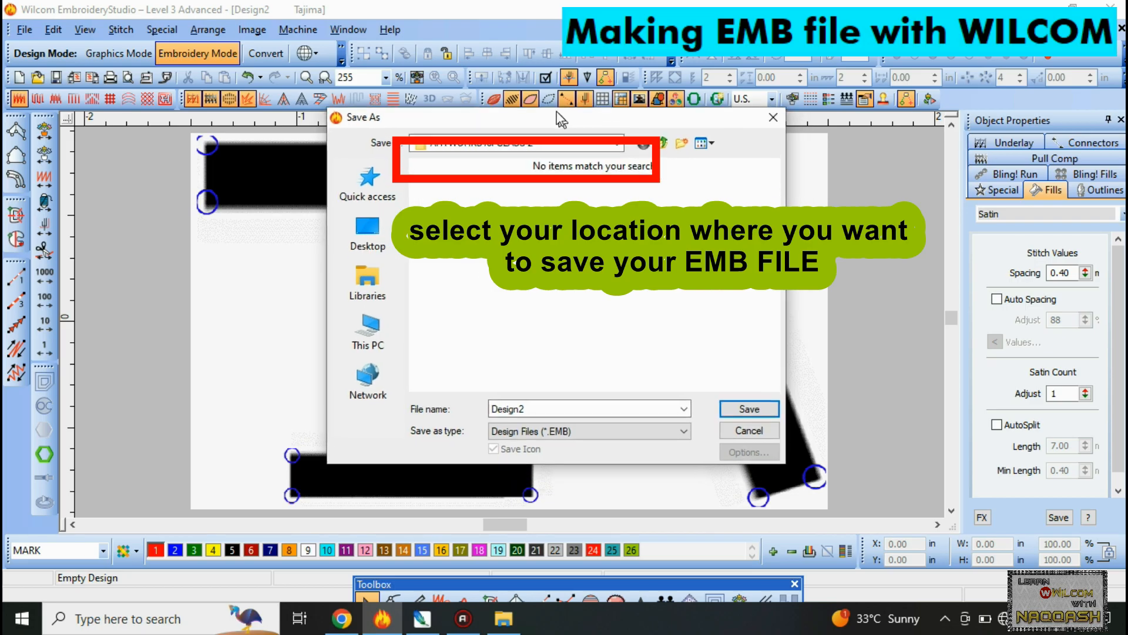
pyautogui.doubleClick(560, 406)
pyautogui.write('m')
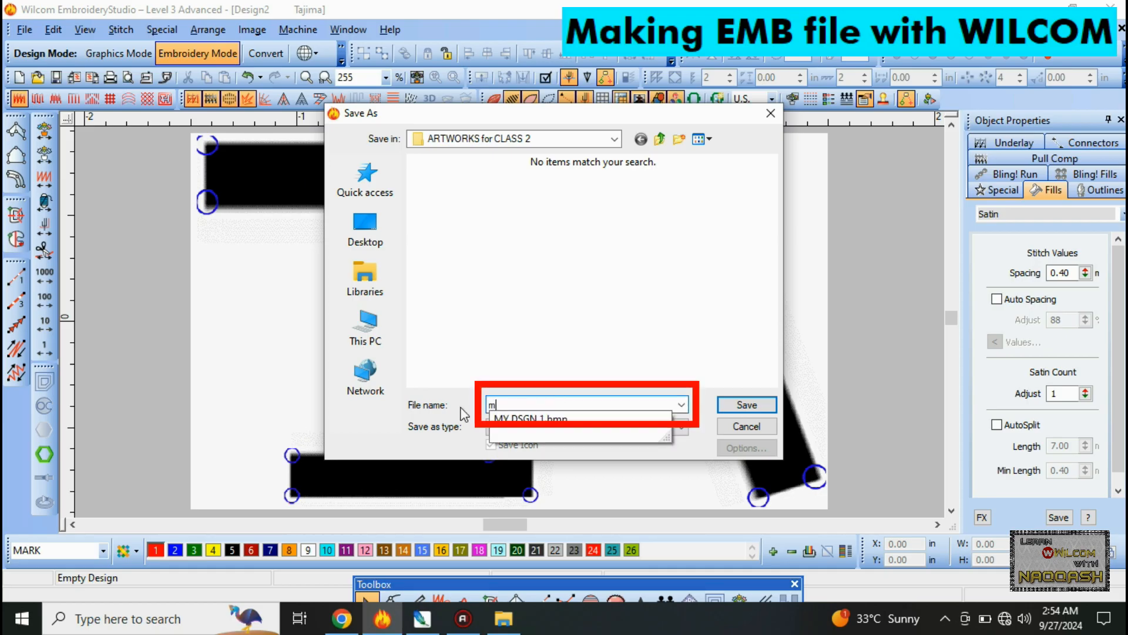
pyautogui.write('y E')
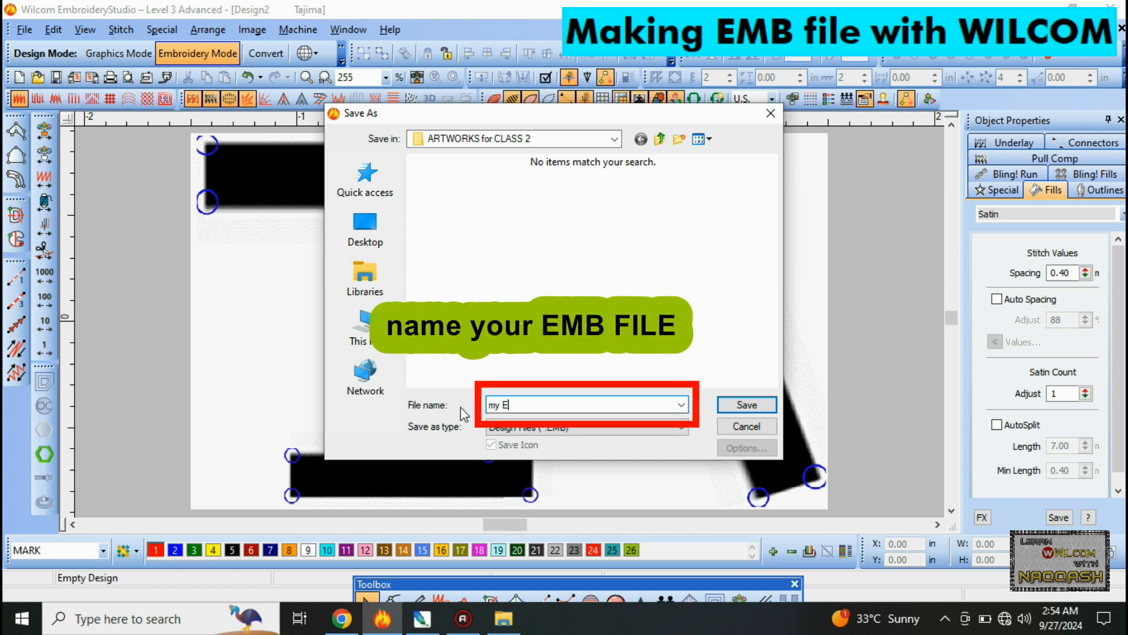
pyautogui.write('MB 1')
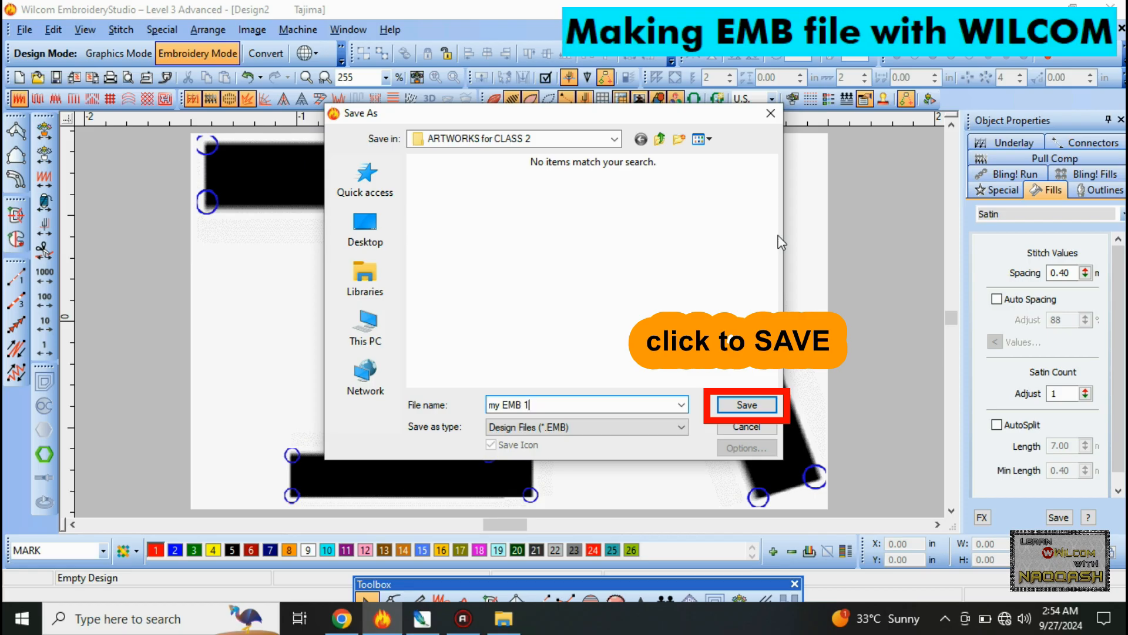
pyautogui.click(747, 406)
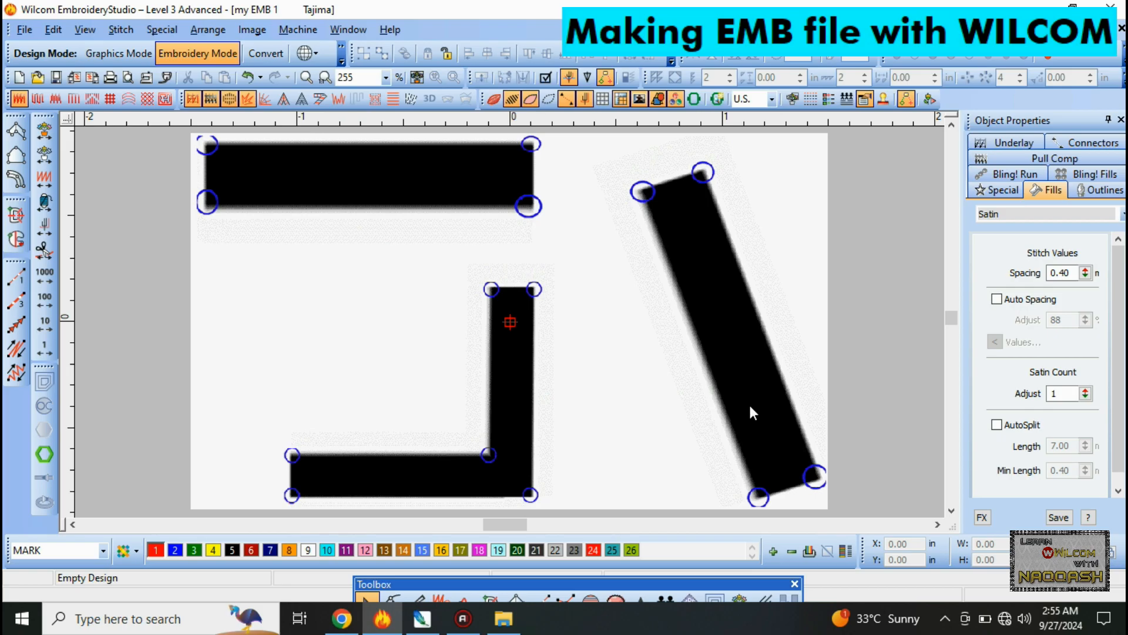
pyautogui.click(504, 618)
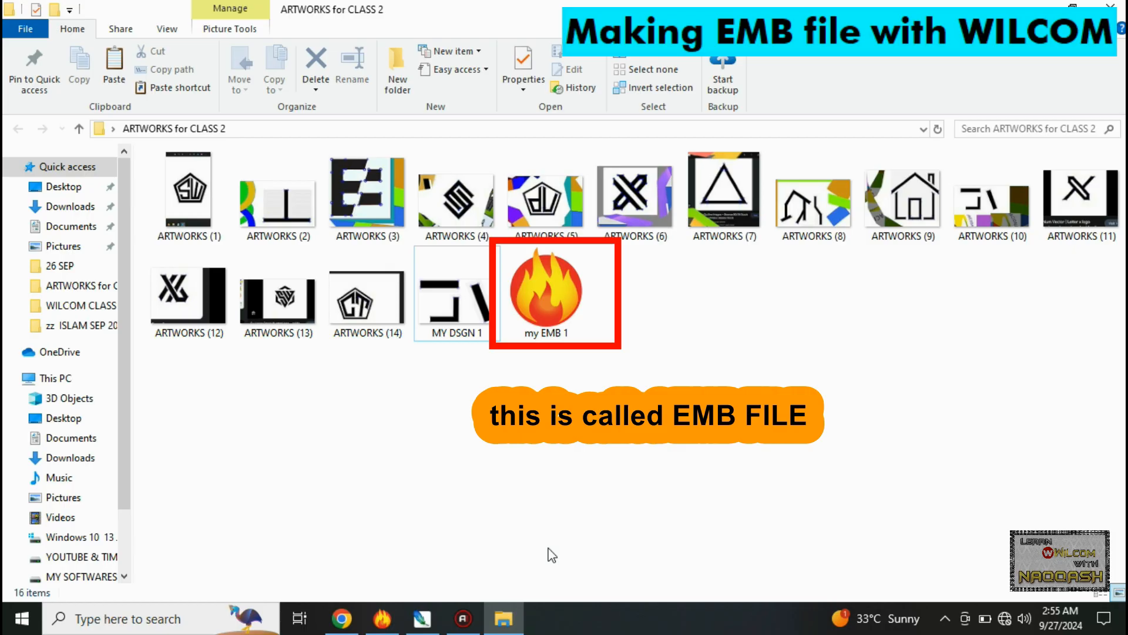
pyautogui.click(563, 269)
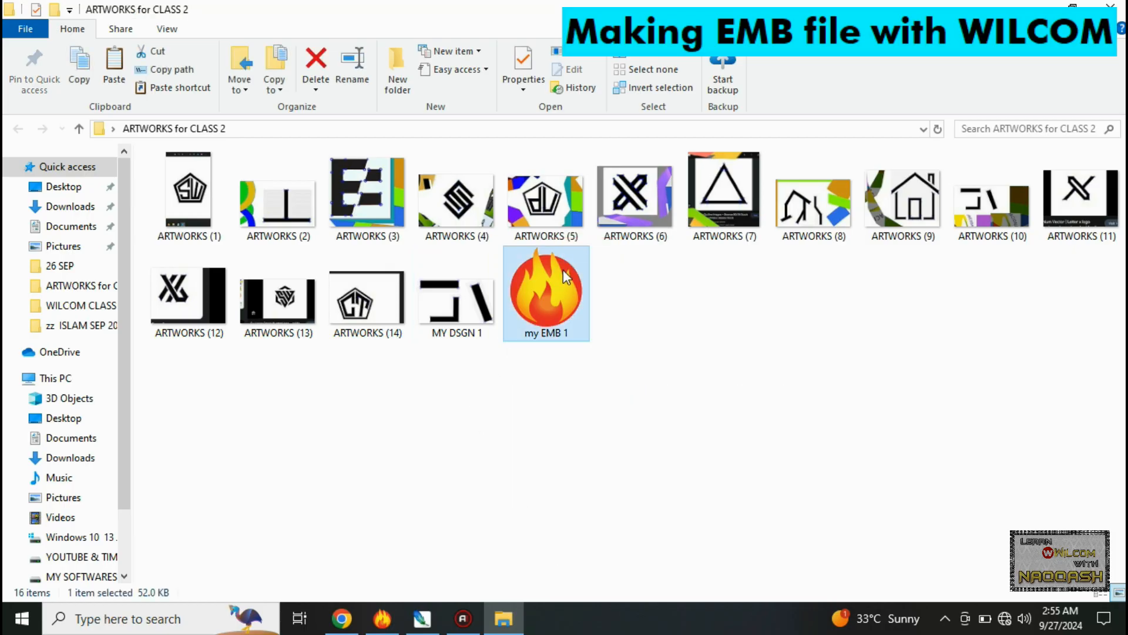
# - Open my EMB 1 in Wilcom EmbroideryStudio and digitize the slanted bar as a satin object with Input A, using its four corners
pyautogui.doubleClick(563, 269)
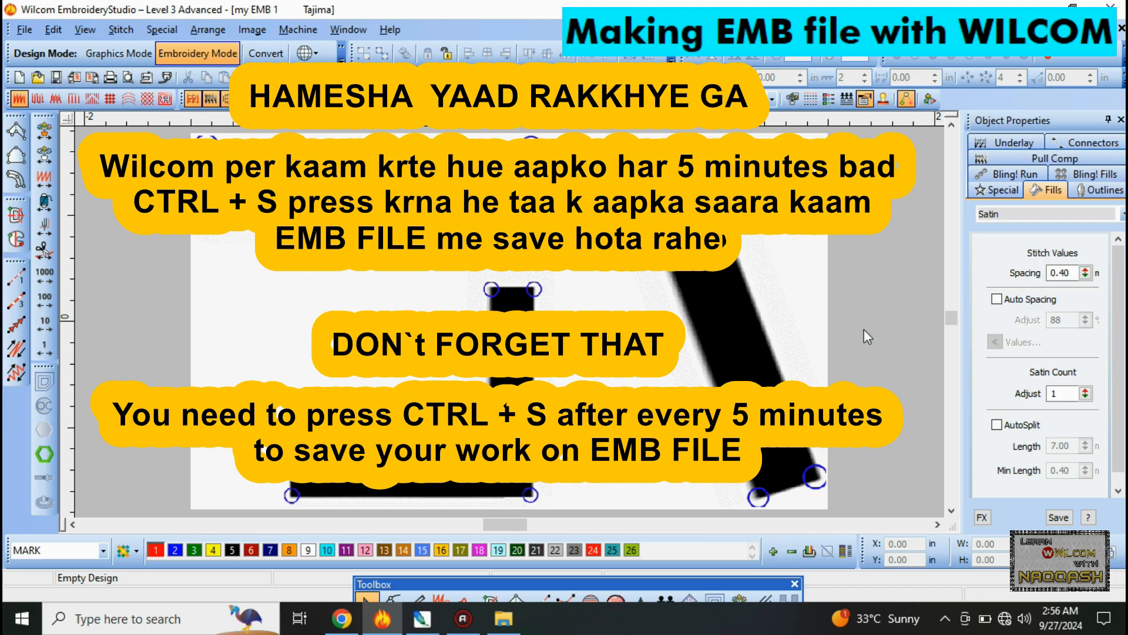
pyautogui.click(21, 140)
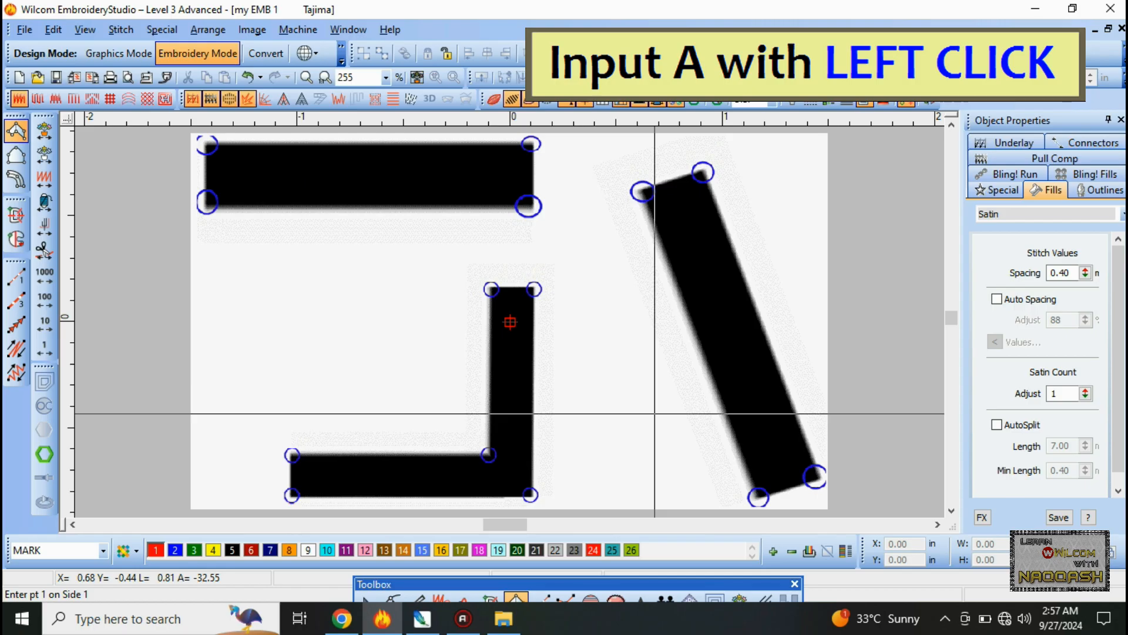
pyautogui.click(818, 476)
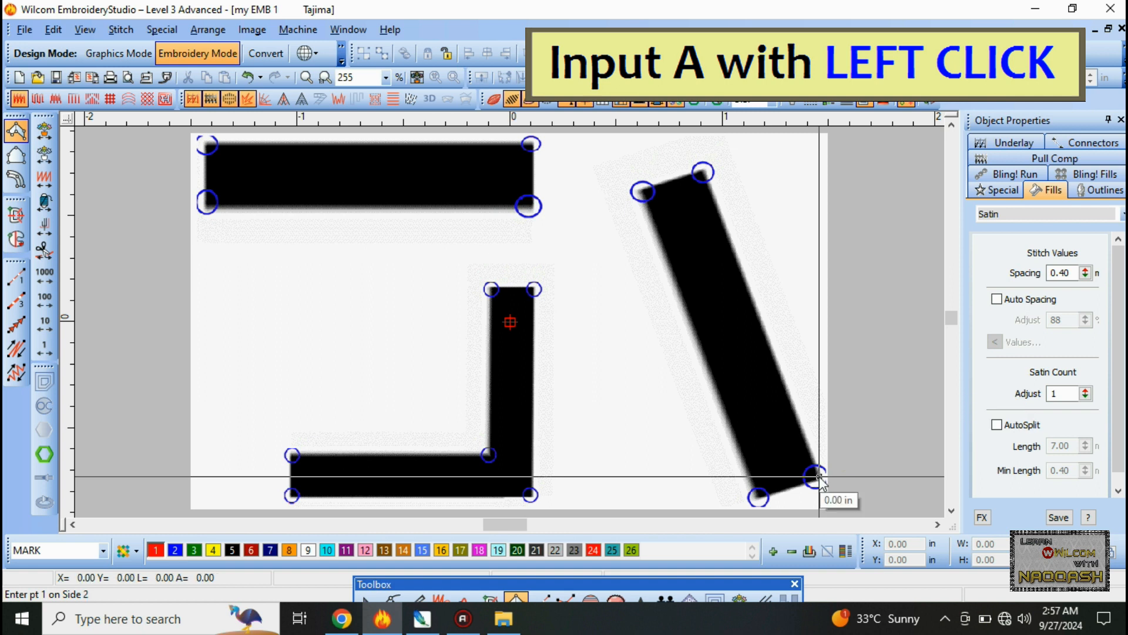
pyautogui.click(758, 497)
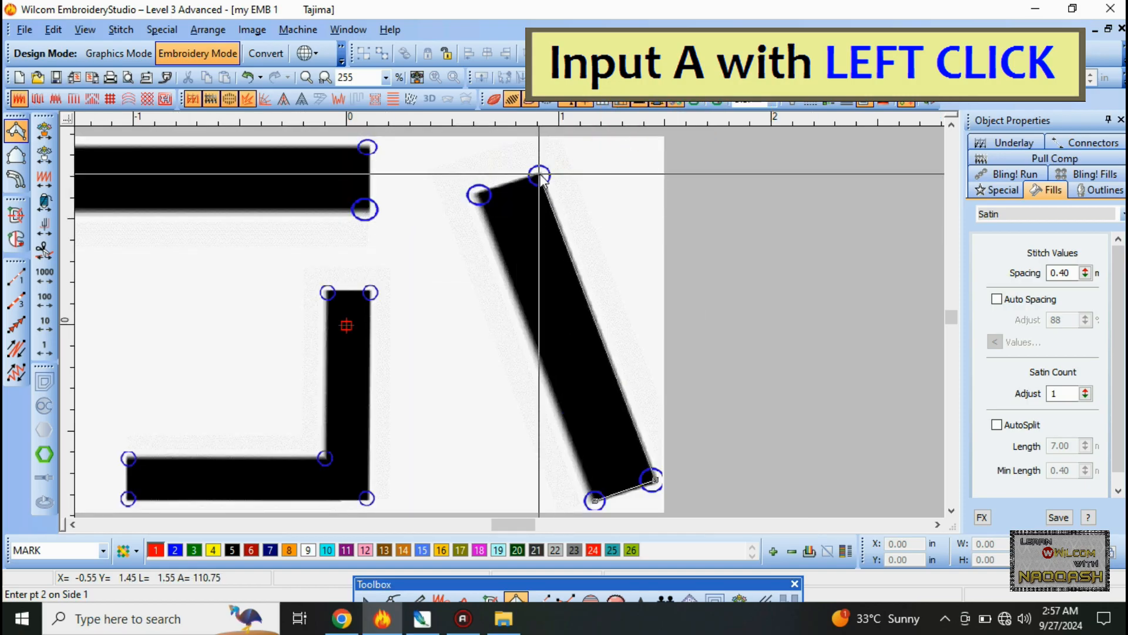
pyautogui.click(540, 175)
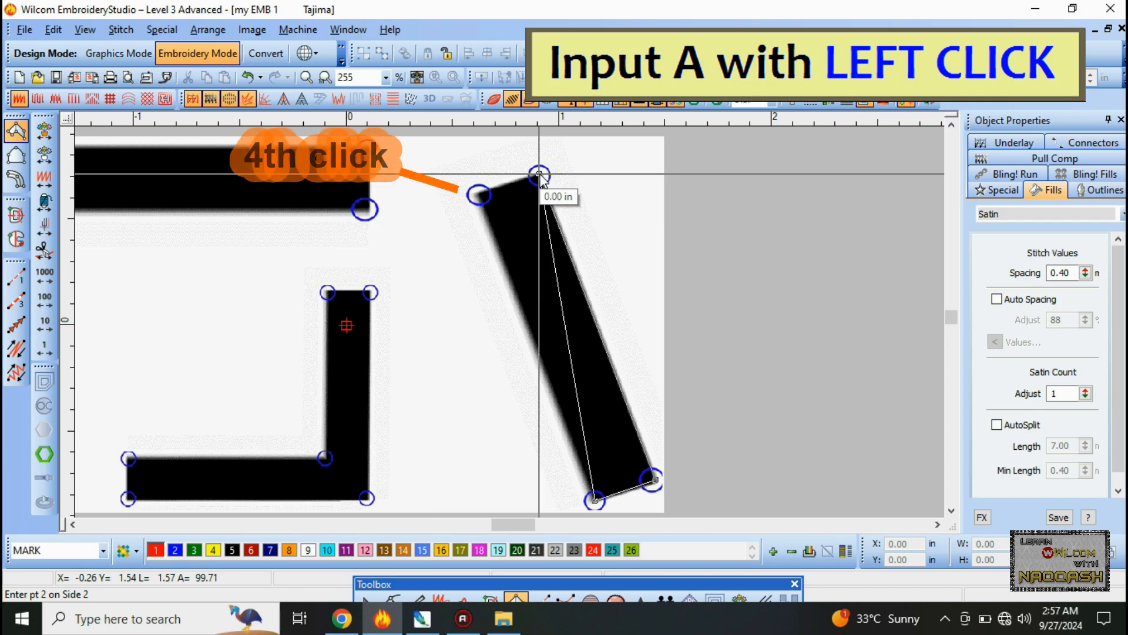
pyautogui.click(479, 196)
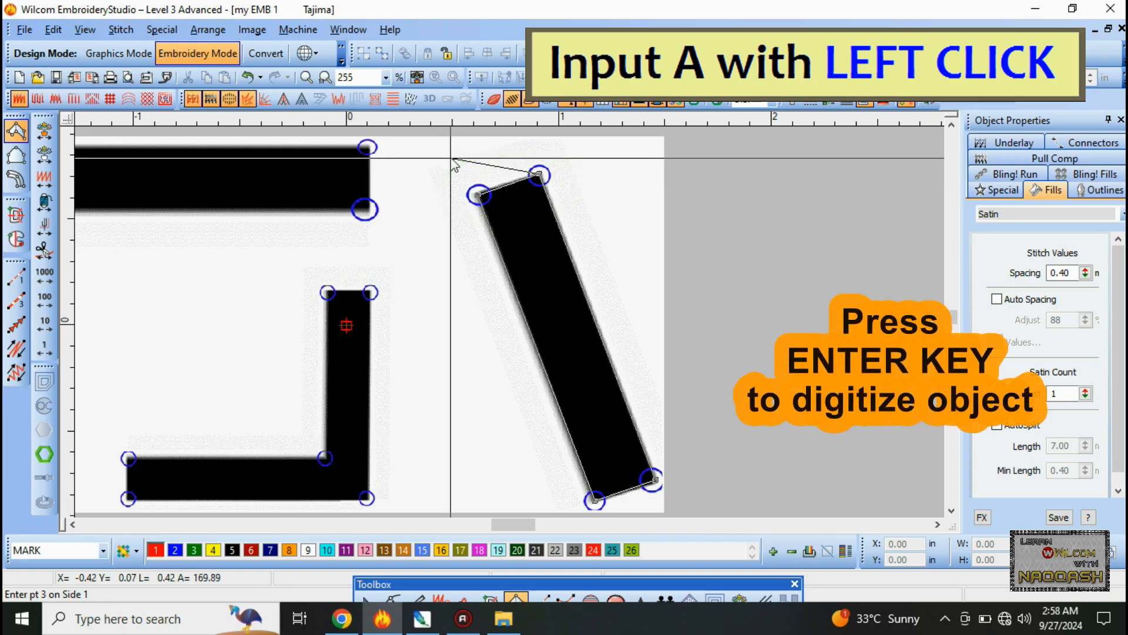
pyautogui.press('Return')
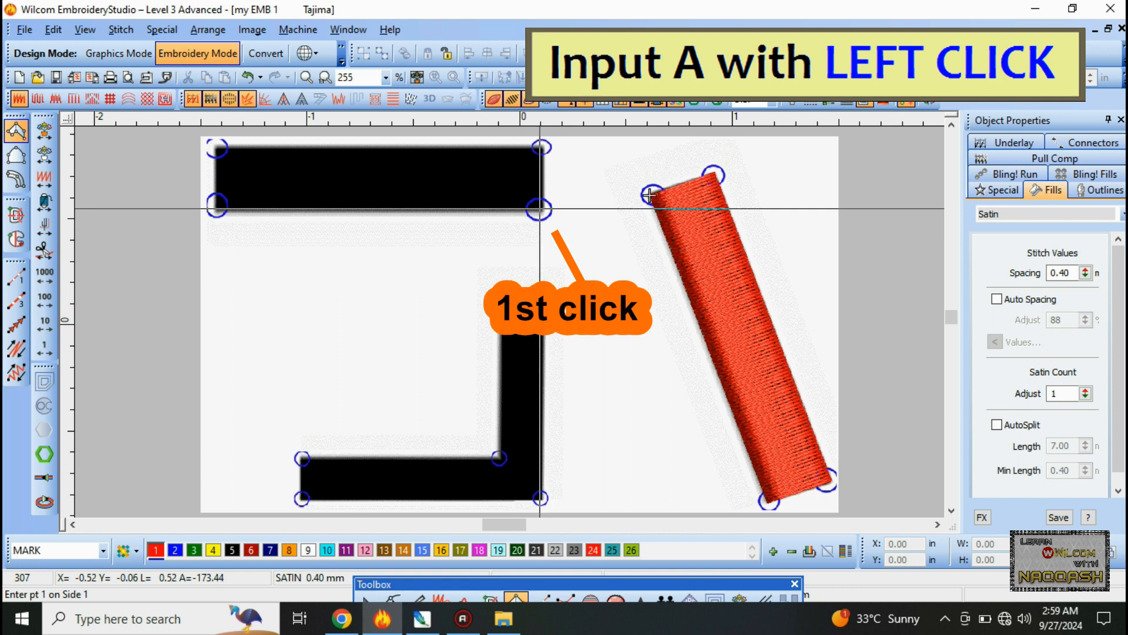
# - Digitize the upper horizontal bar with Input A satin stitches, placing point pairs at both of its ends
pyautogui.click(539, 208)
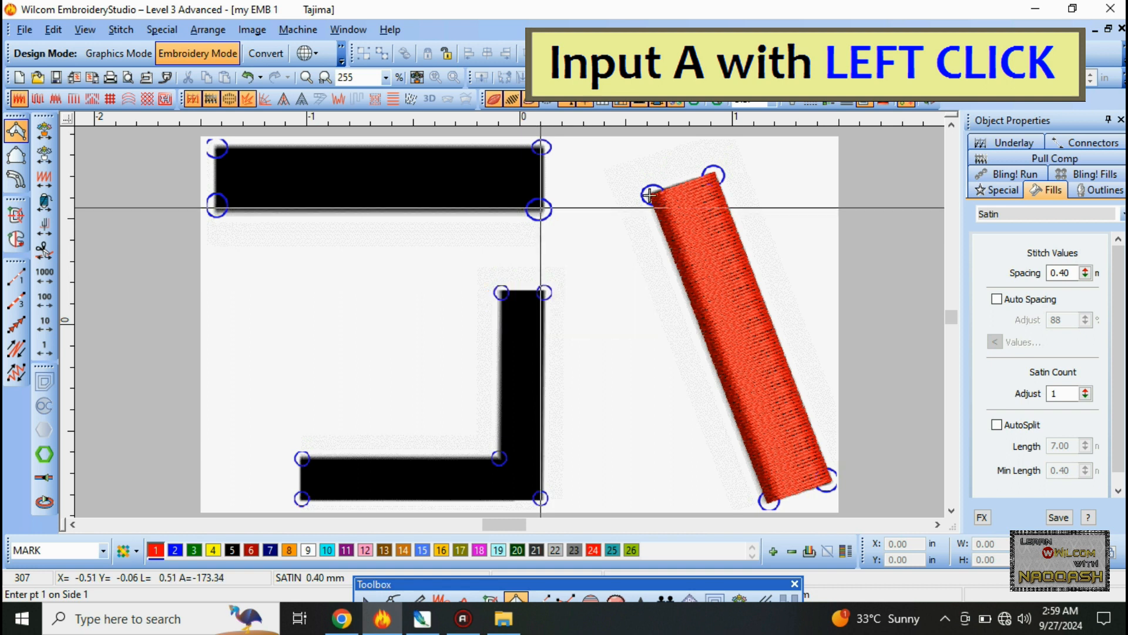
pyautogui.click(539, 151)
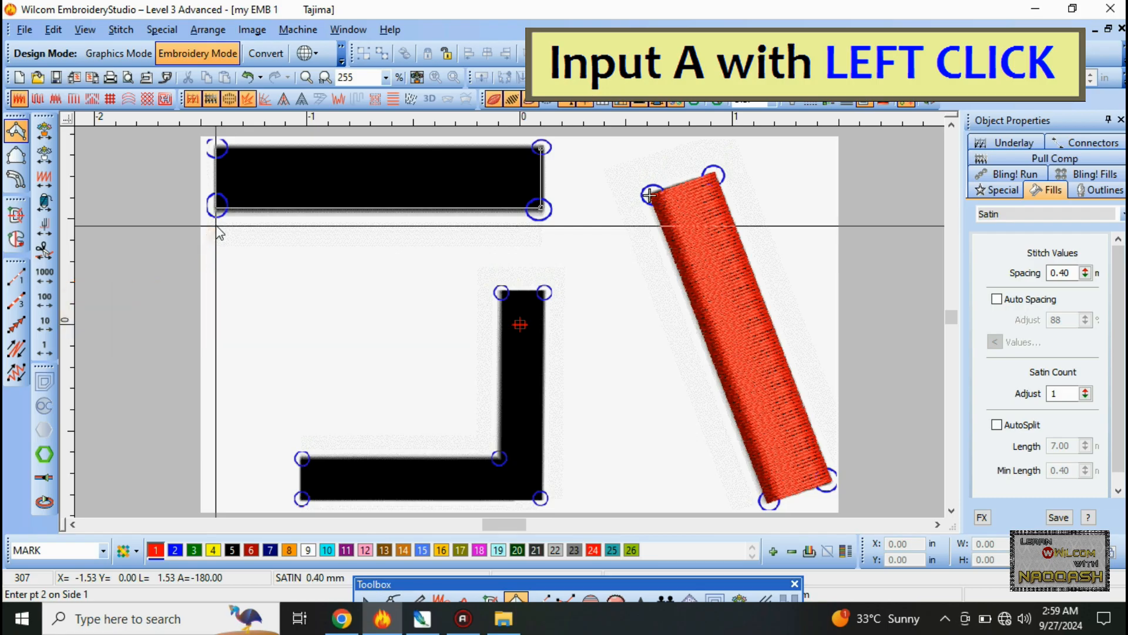
pyautogui.click(217, 232)
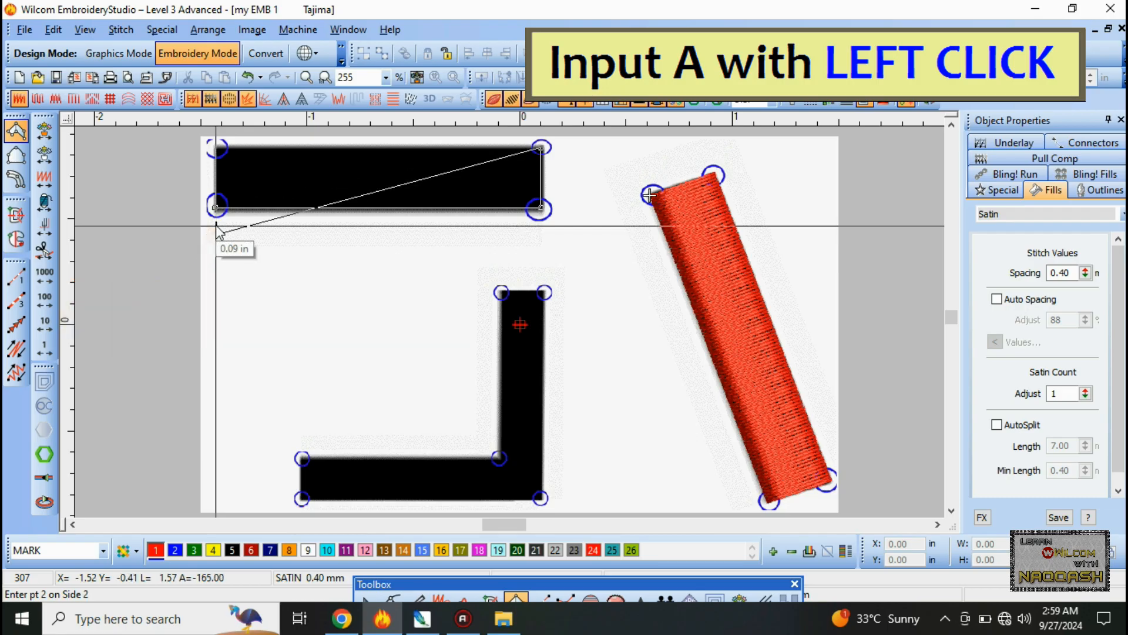
pyautogui.click(218, 155)
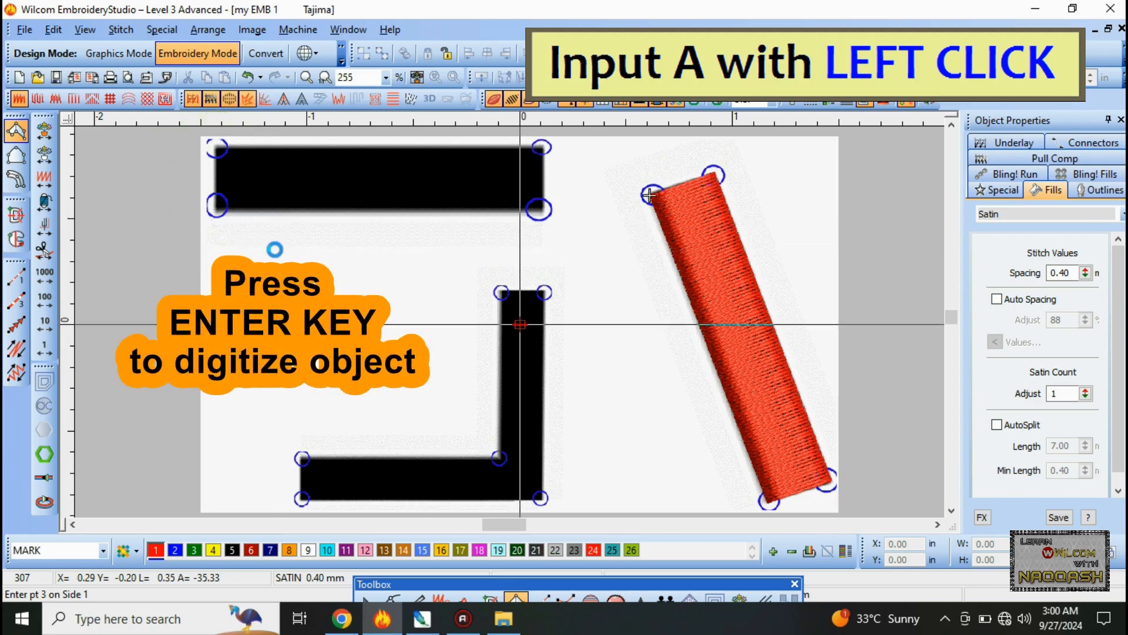
pyautogui.press('Return')
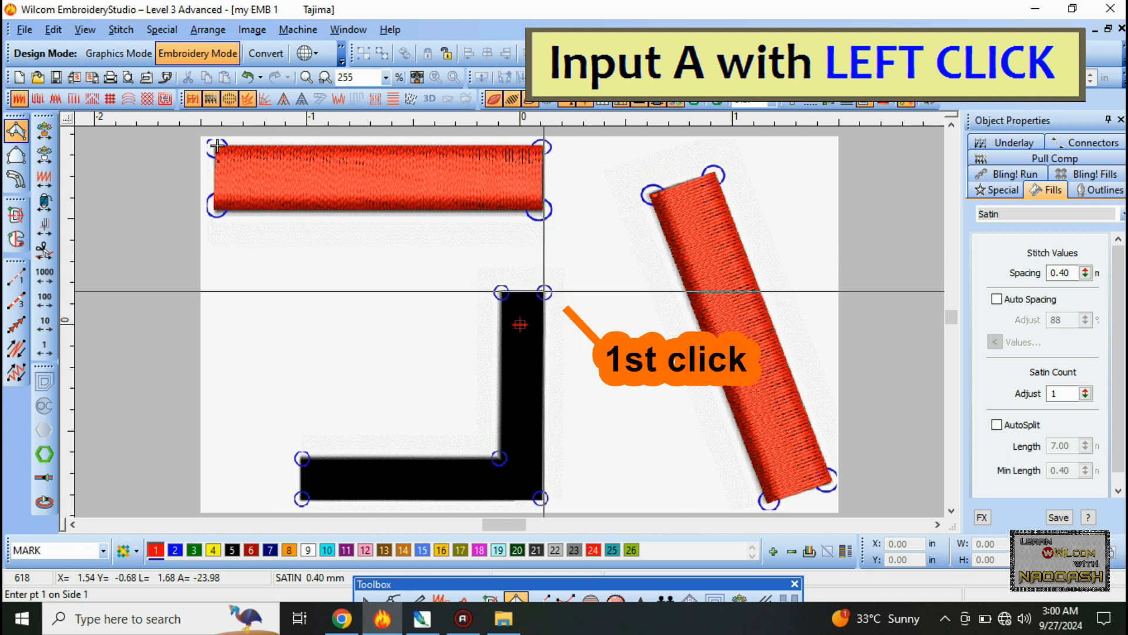
# - Digitize the L-shaped bar as one Input A satin object, with point pairs at its upper end, inner and outer corner, and far end
pyautogui.click(544, 292)
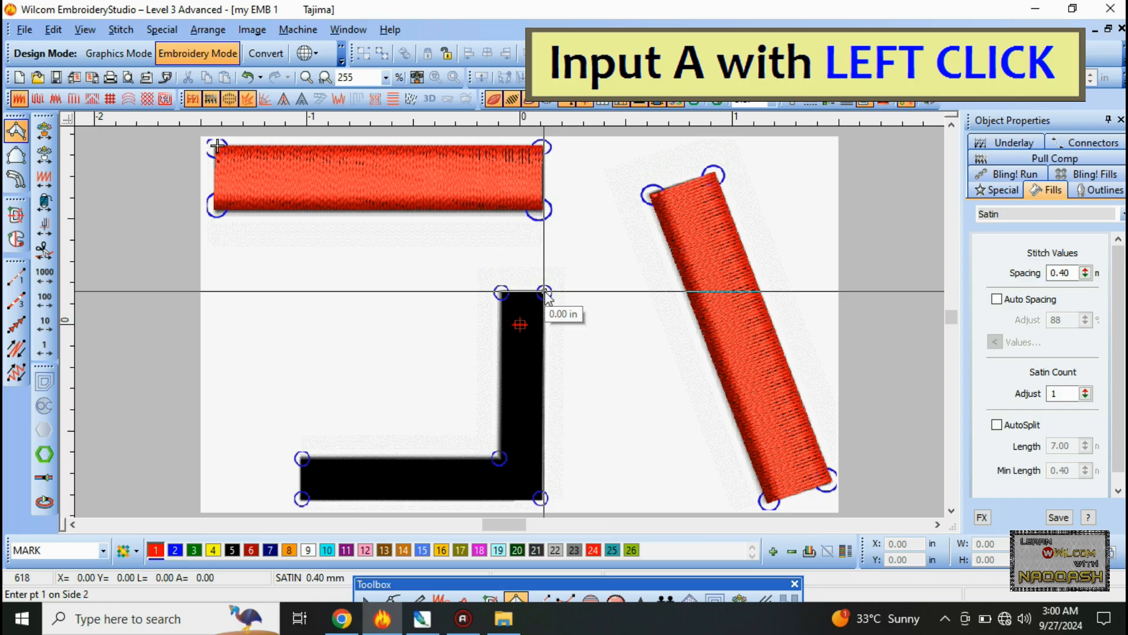
pyautogui.click(502, 289)
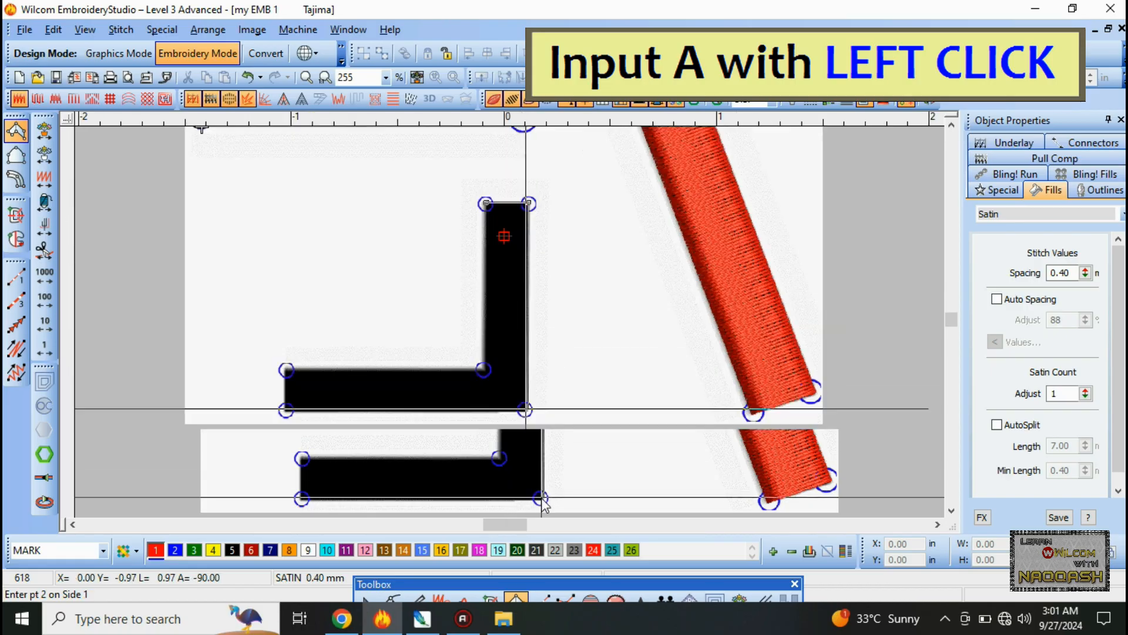
pyautogui.click(525, 411)
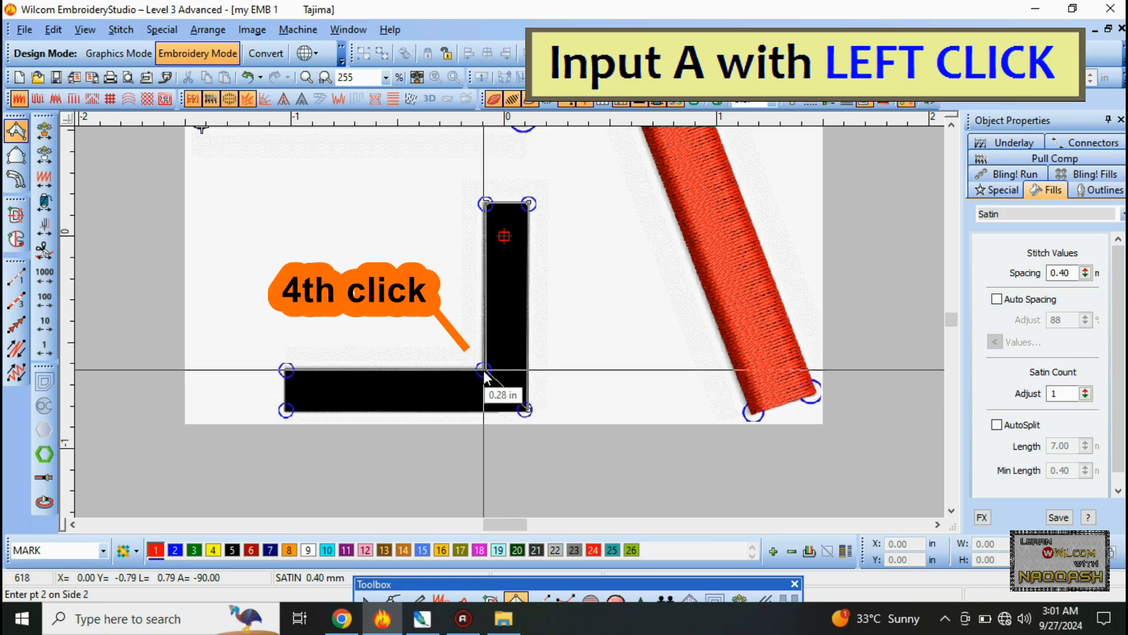
pyautogui.click(483, 372)
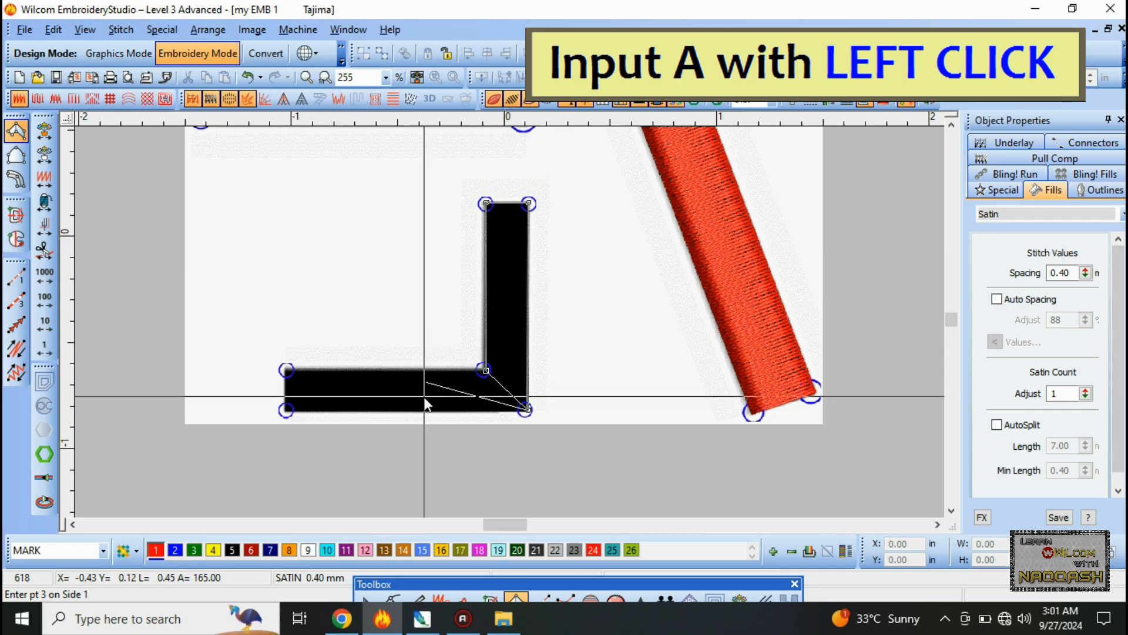
pyautogui.click(285, 422)
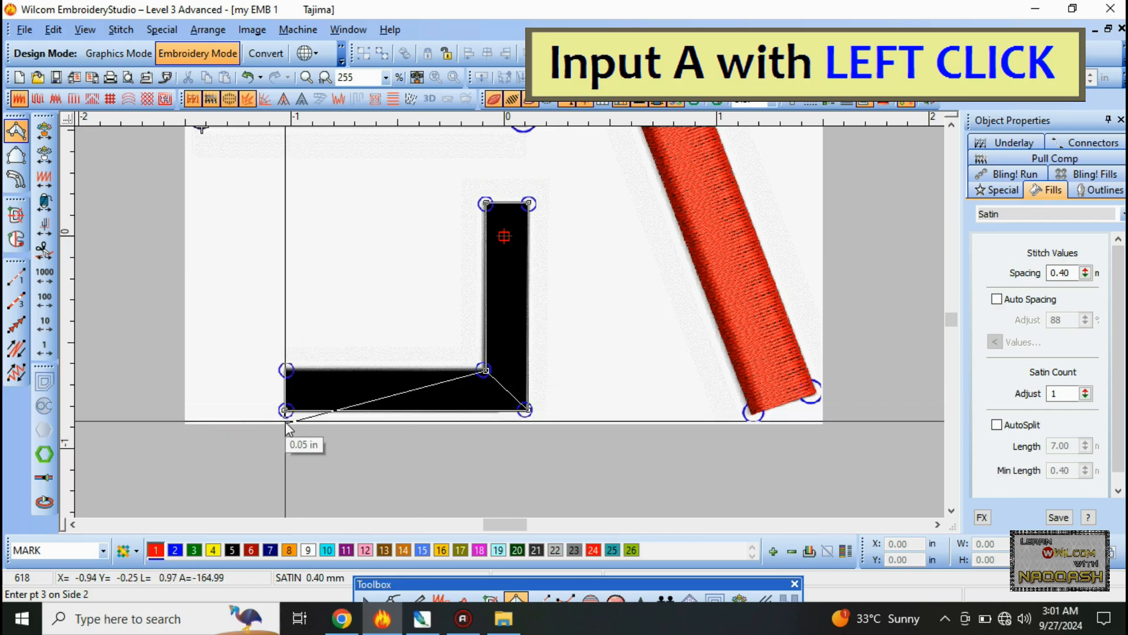
pyautogui.click(286, 373)
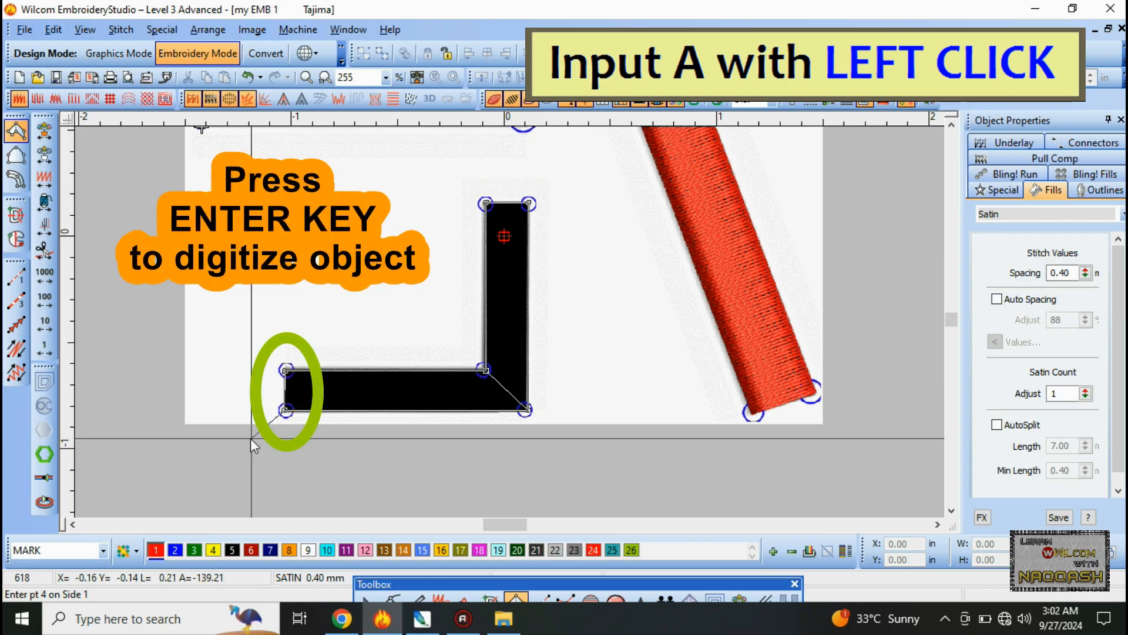
pyautogui.press('Return')
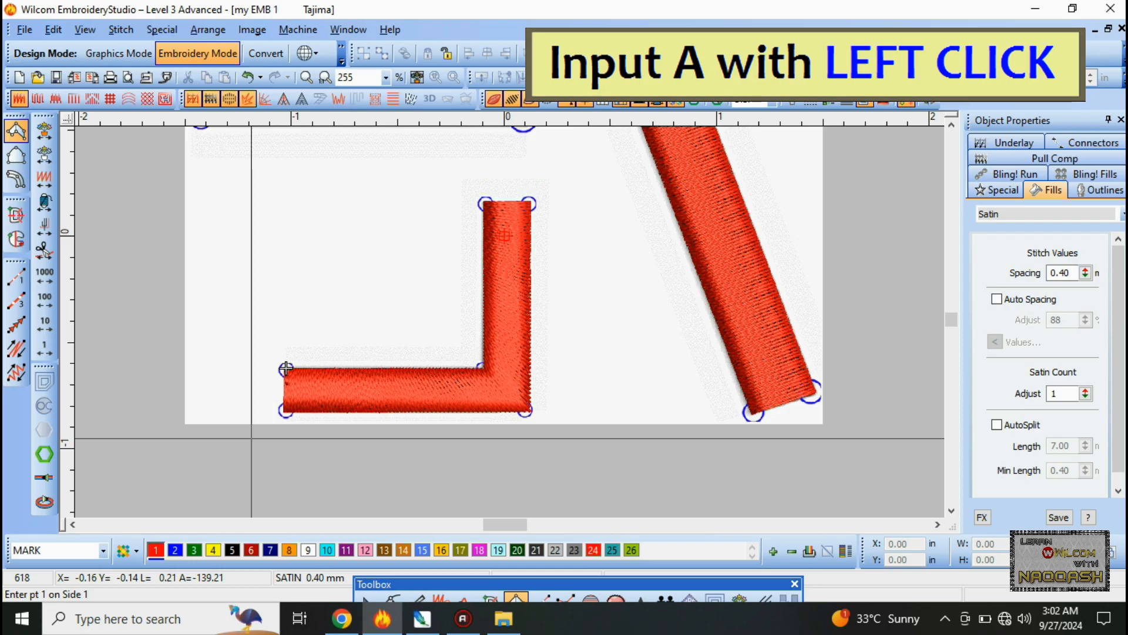
pyautogui.hotkey('shift', 'z')
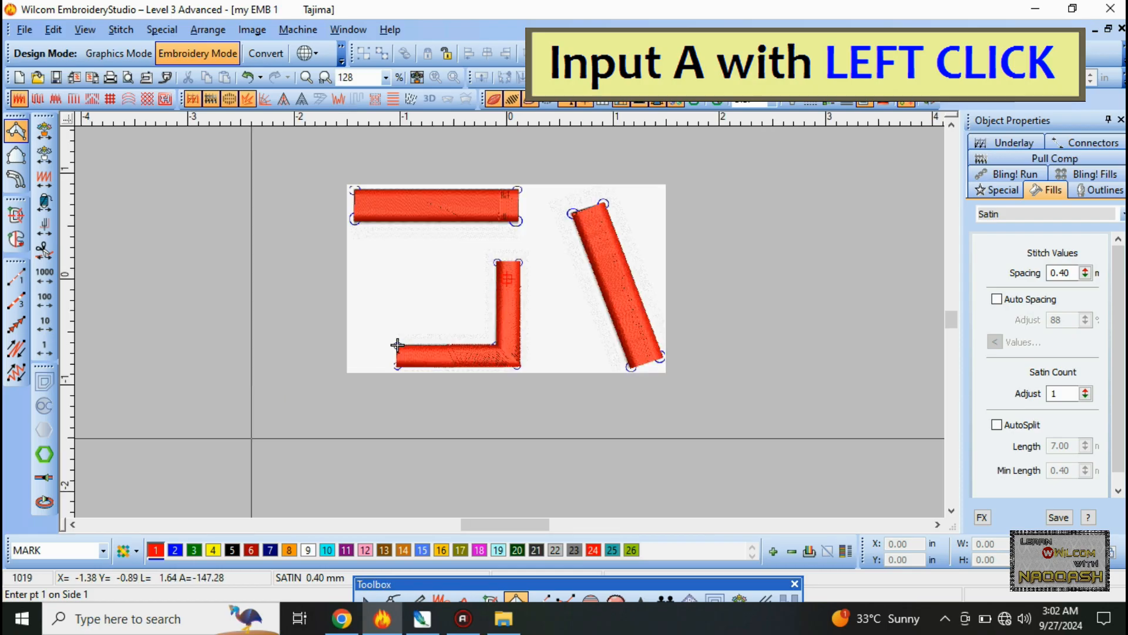
pyautogui.press('1')
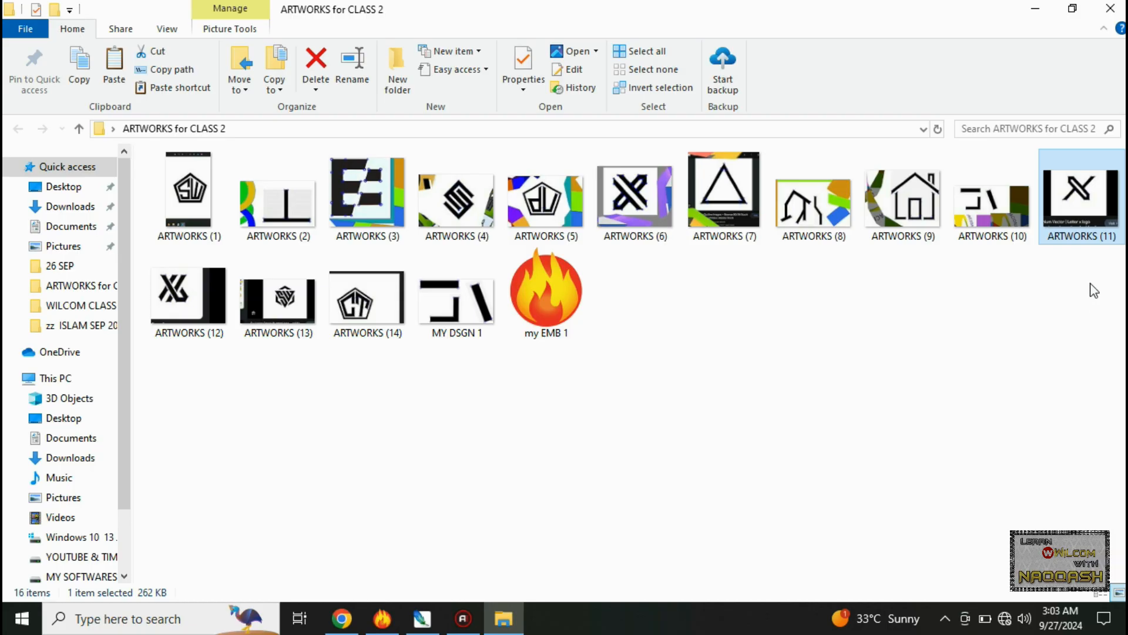
# - Open ARTWORKS (11) from File Explorer in Photoshop and crop the image tightly around the X logo
pyautogui.moveTo(1091, 211); pyautogui.dragTo(460, 423)
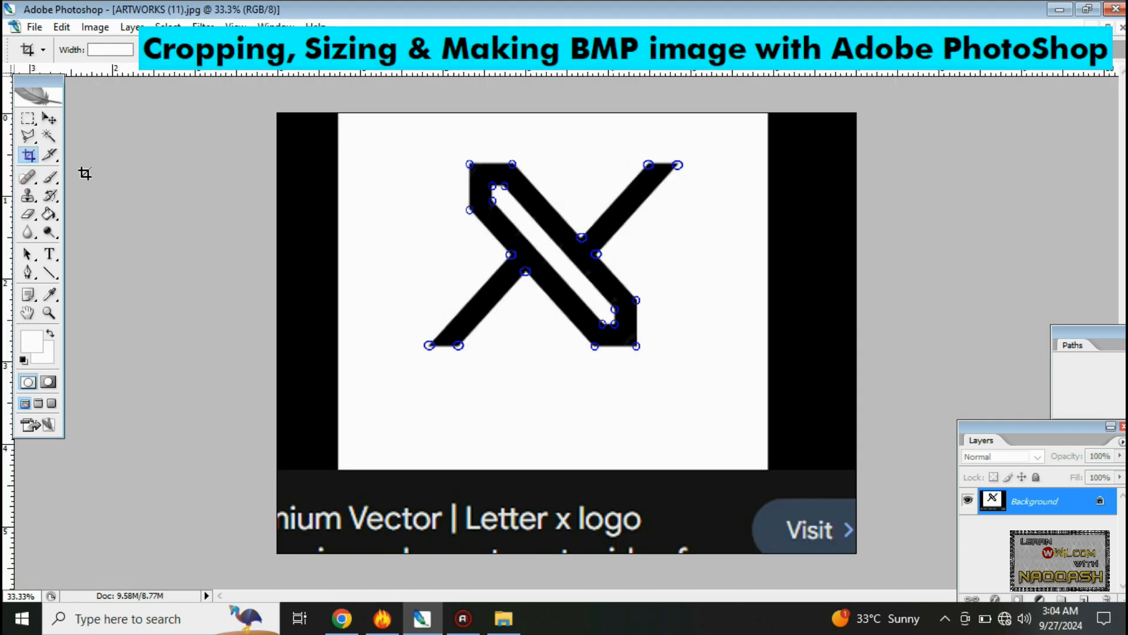
pyautogui.moveTo(369, 127)
pyautogui.mouseDown()
pyautogui.moveTo(496, 181)
pyautogui.moveTo(679, 293)
pyautogui.moveTo(734, 379)
pyautogui.mouseUp()
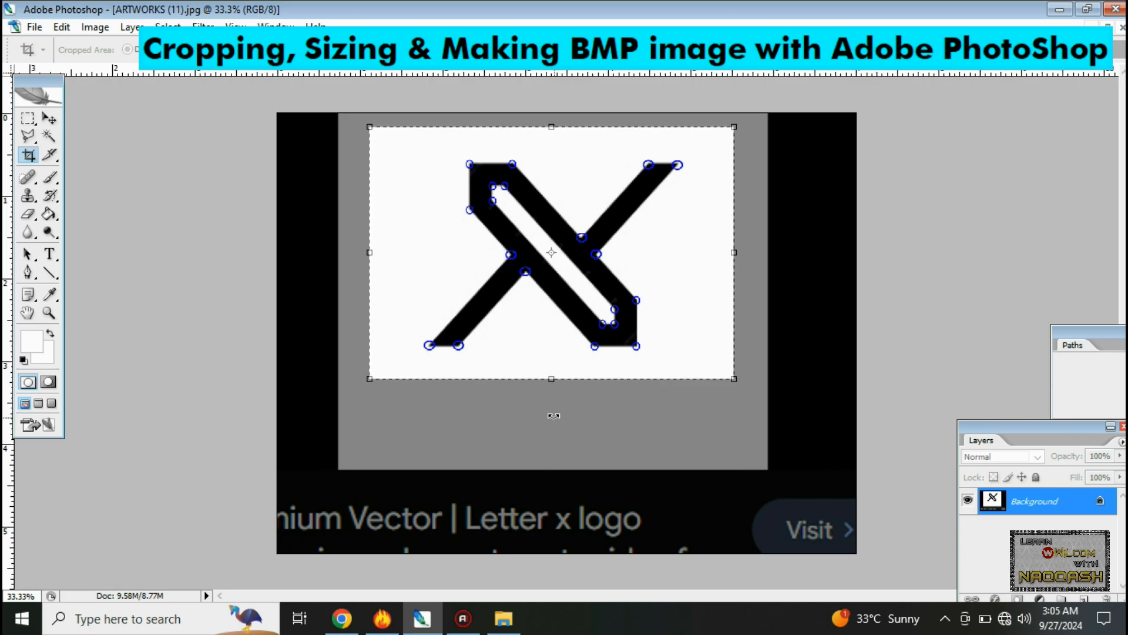
pyautogui.moveTo(551, 379); pyautogui.dragTo(567, 353)
pyautogui.moveTo(537, 126); pyautogui.dragTo(538, 157)
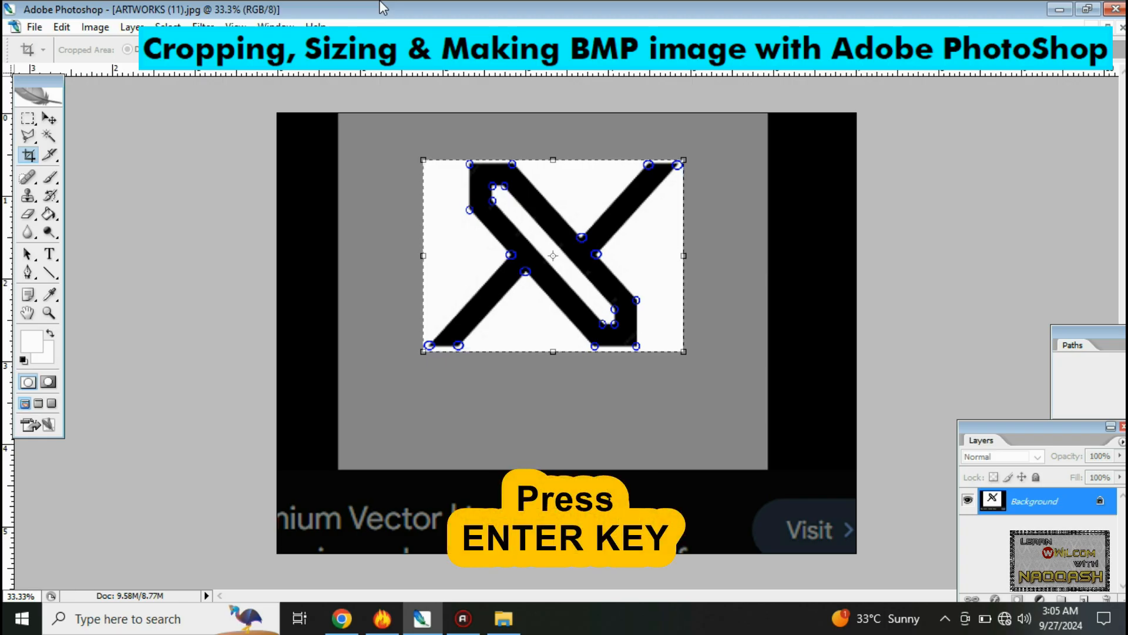
pyautogui.press('Return')
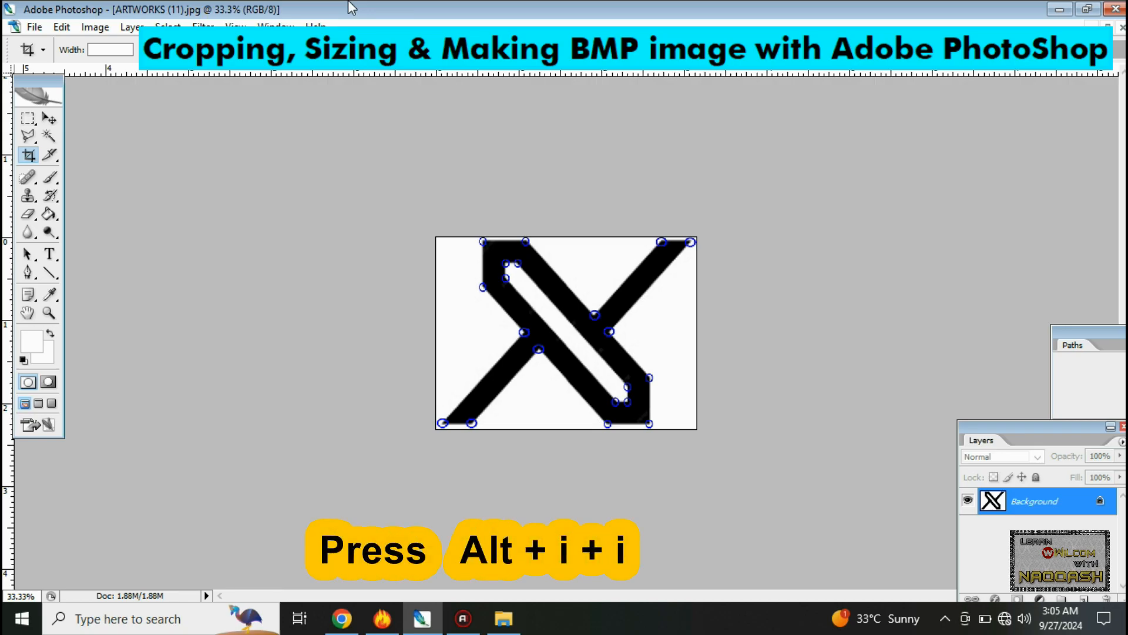
# - Resize the cropped X logo image to a document width of 3 inches at a resolution of 300 pixels/inch
pyautogui.hotkey('alt', 'i')
pyautogui.press('i')
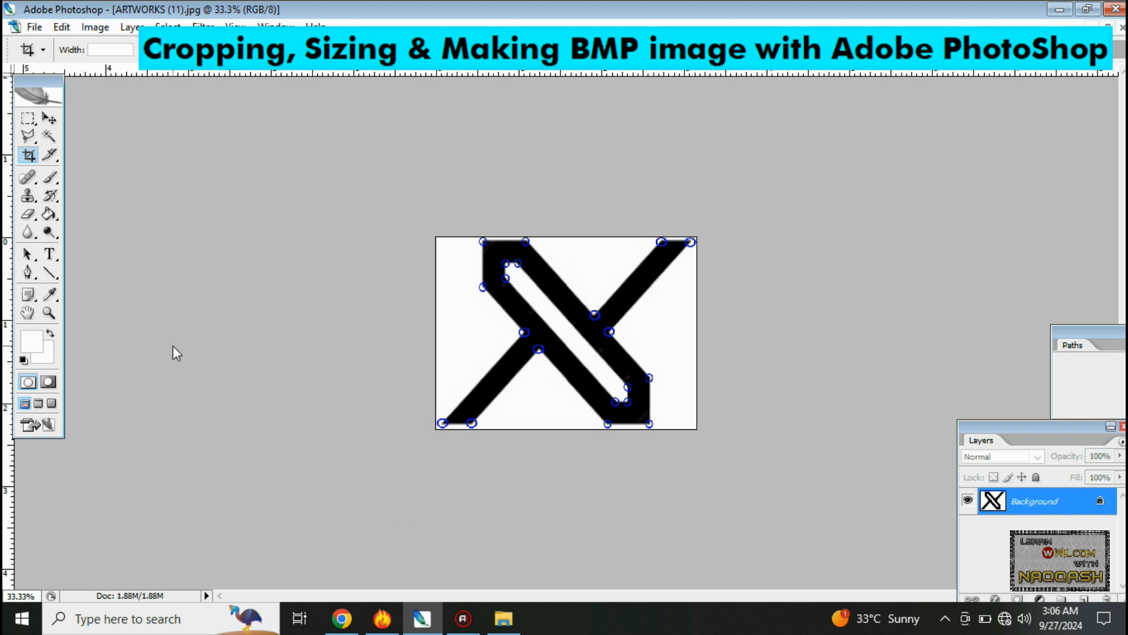
pyautogui.click(142, 350)
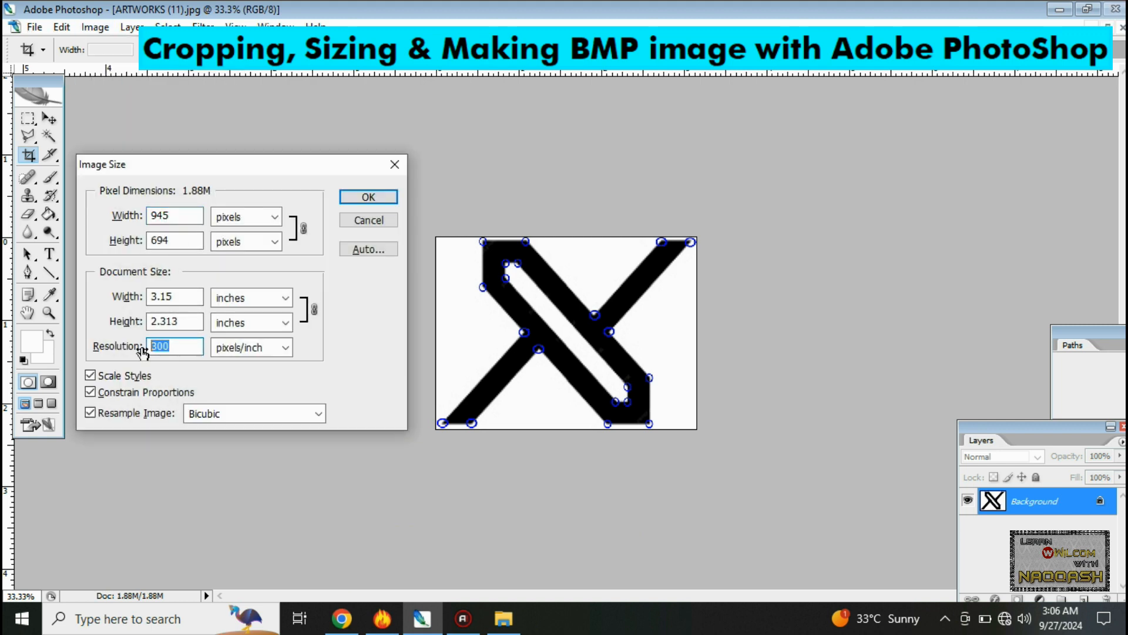
pyautogui.write('200')
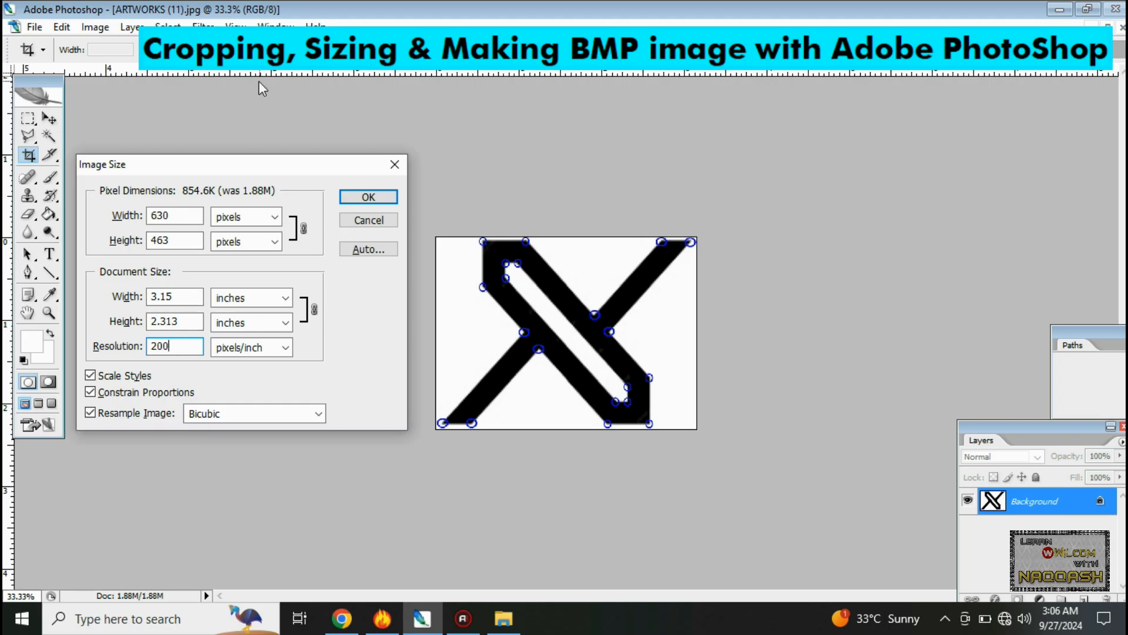
pyautogui.doubleClick(194, 297)
pyautogui.write('5')
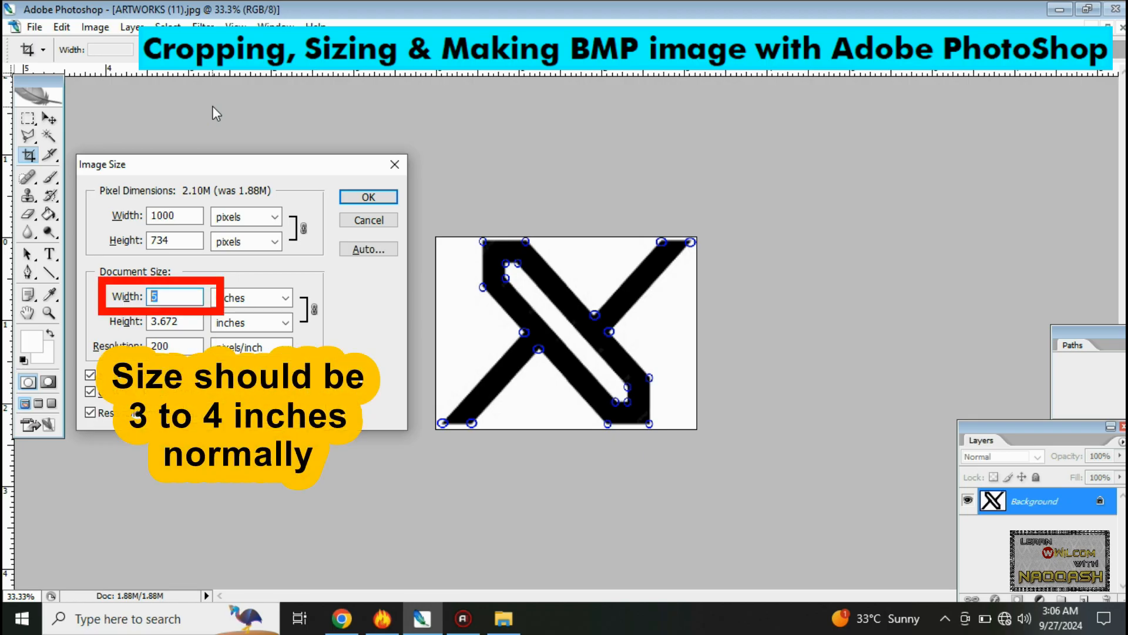
pyautogui.write('3')
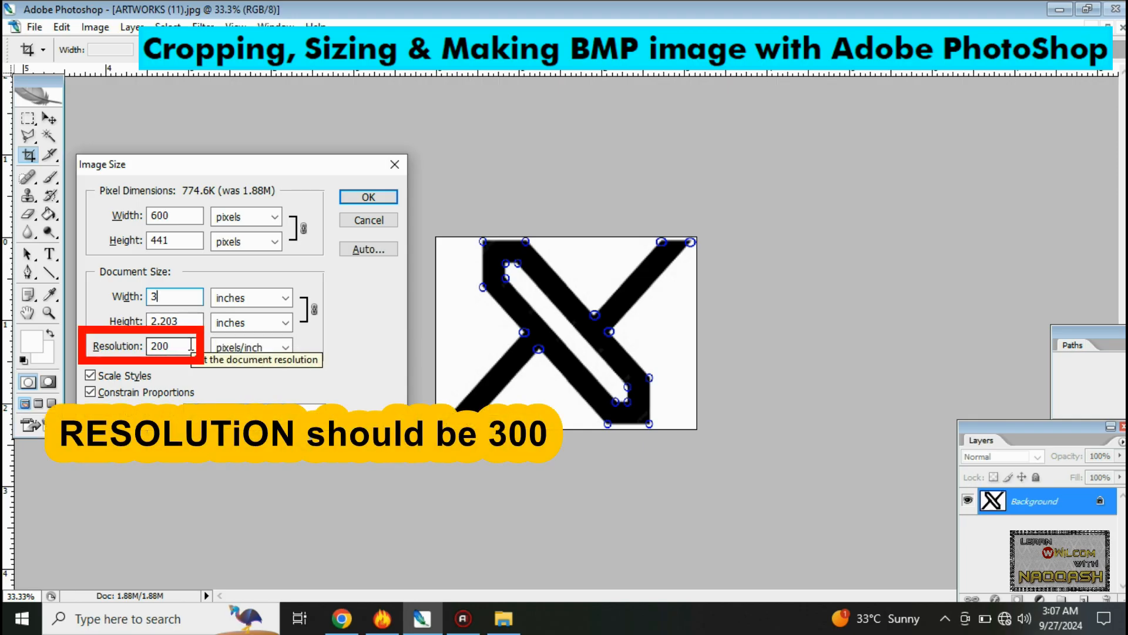
pyautogui.click(105, 351)
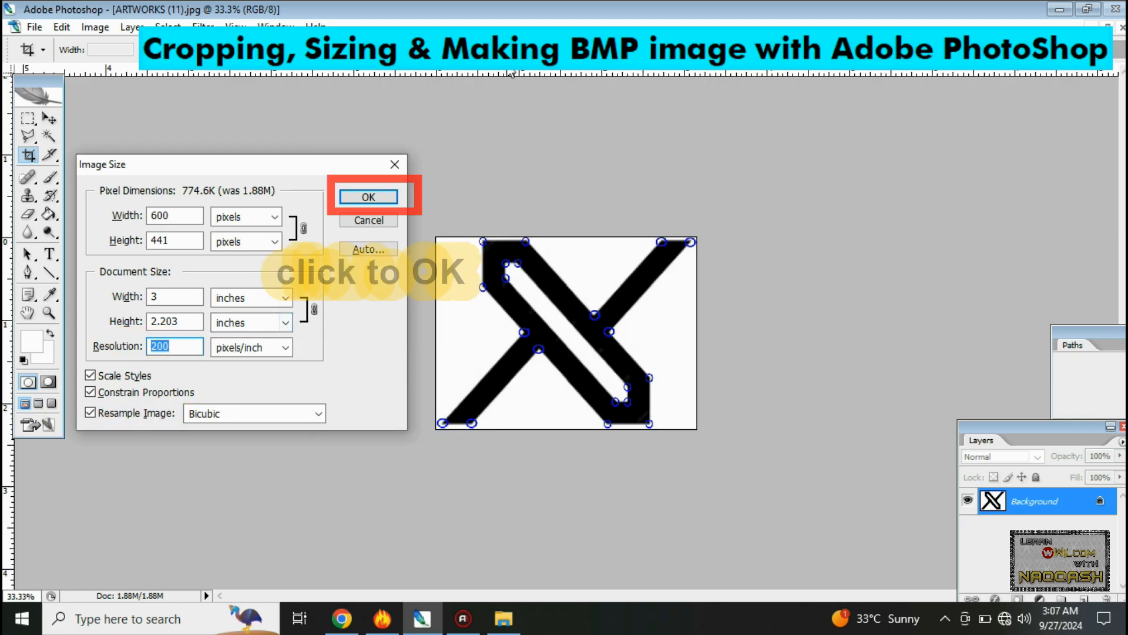
pyautogui.write('300')
pyautogui.press('Return')
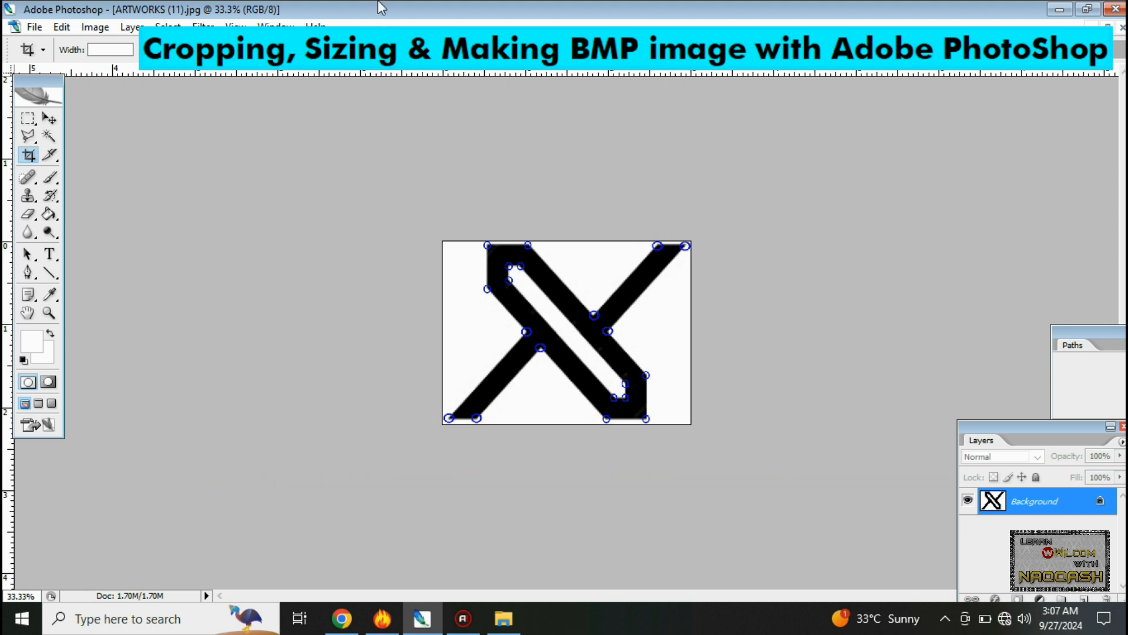
# - Save the resized X logo as a BMP file named MY ORDER 1 in the ARTWORKS for CLASS 2 folder
pyautogui.click(35, 27)
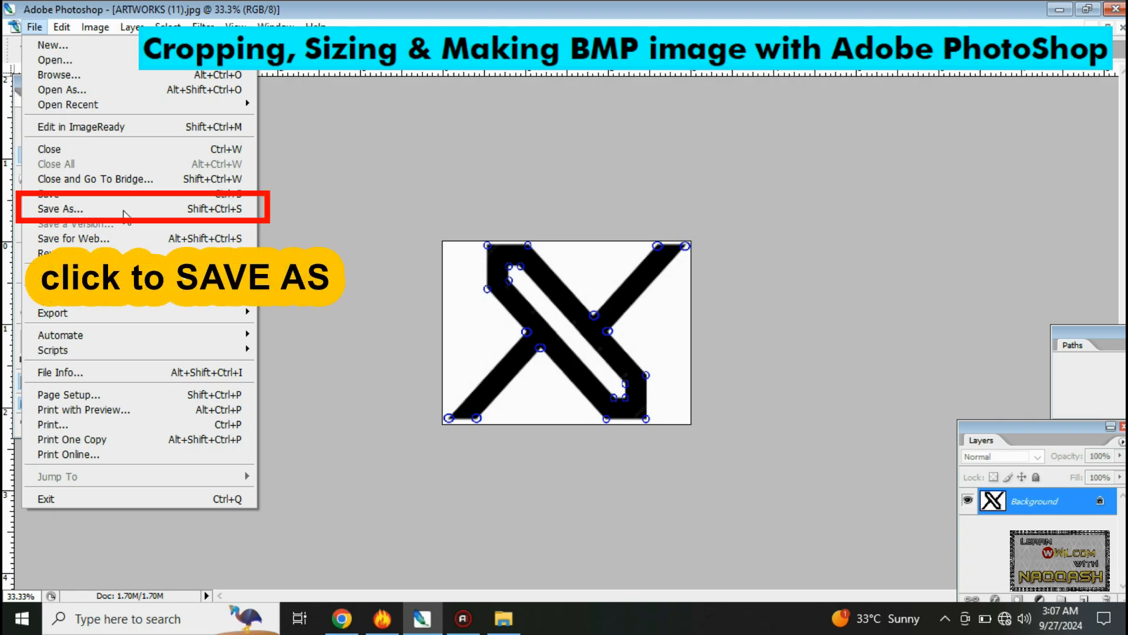
pyautogui.click(149, 210)
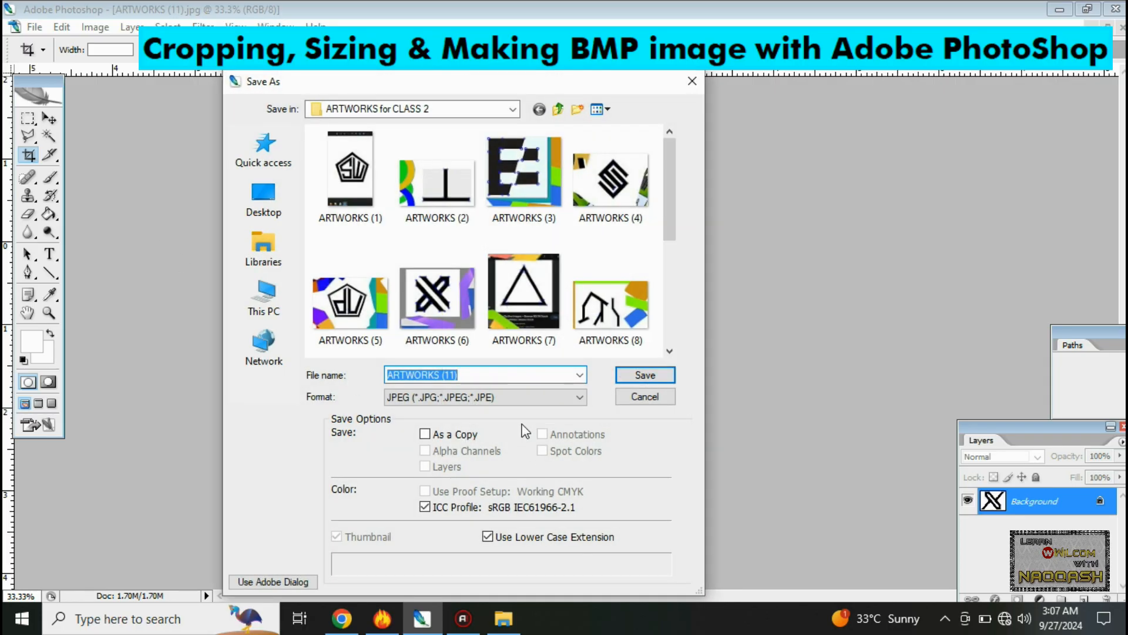
pyautogui.click(536, 398)
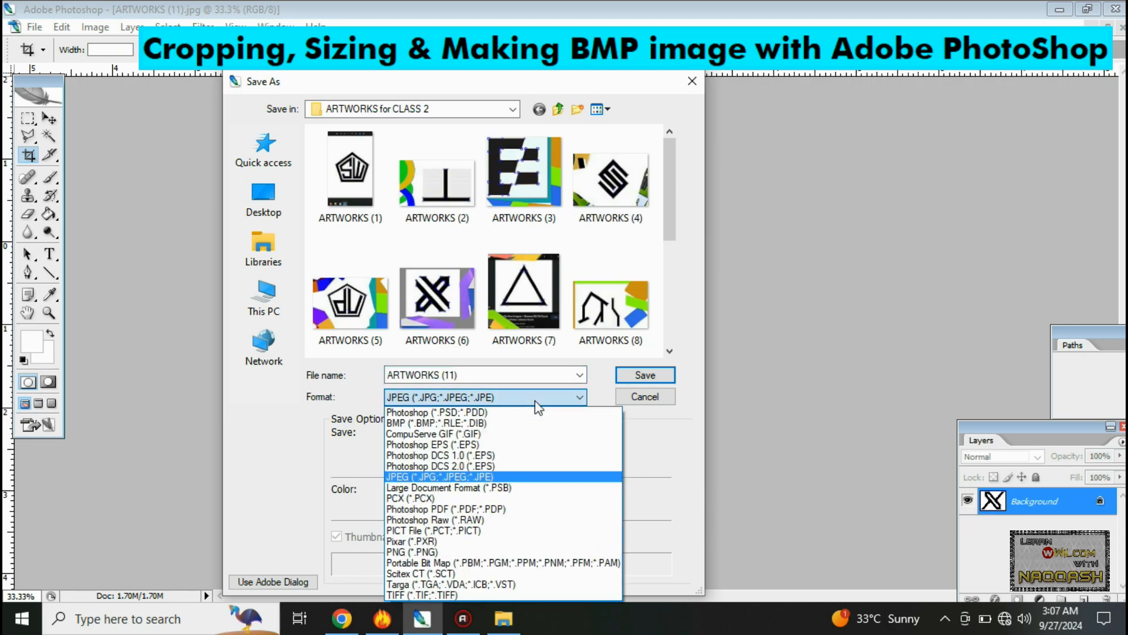
pyautogui.click(500, 423)
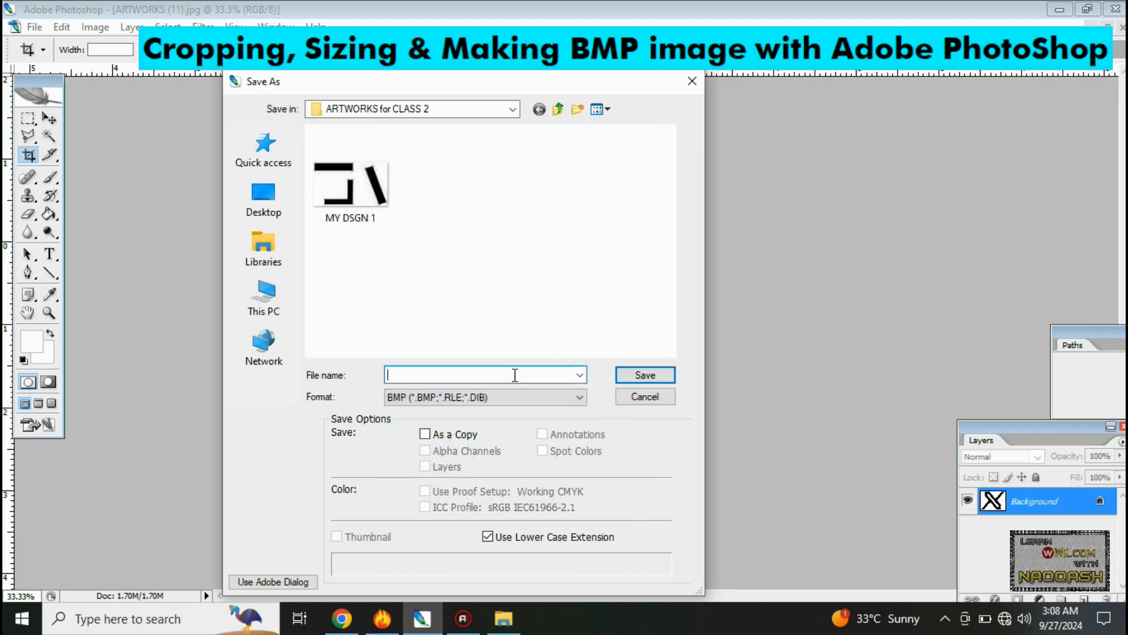
pyautogui.write('MY ')
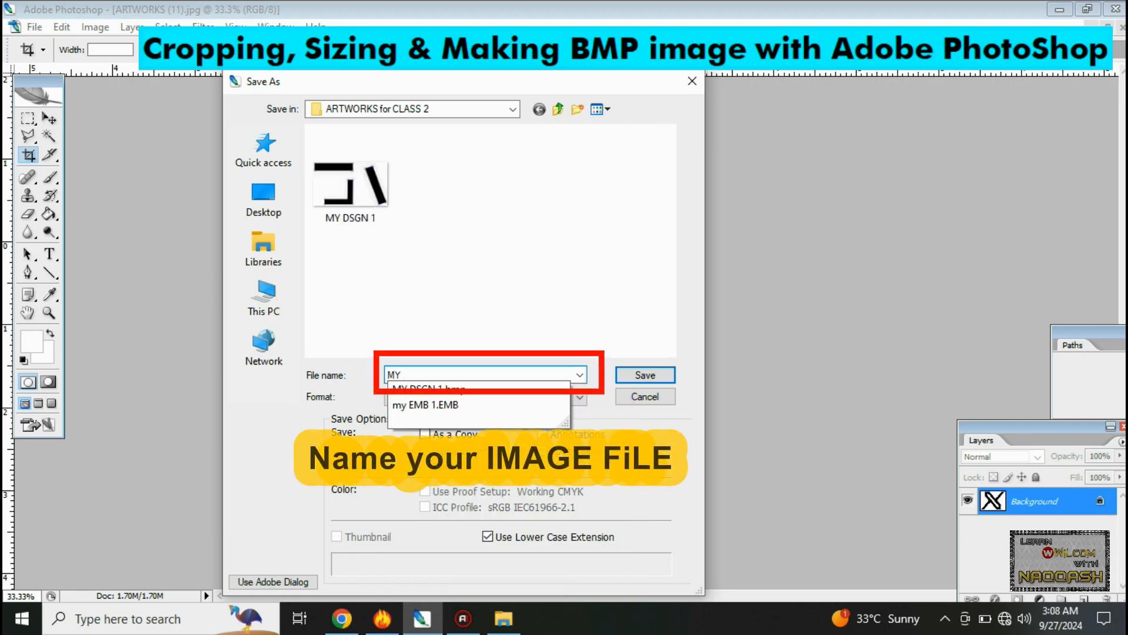
pyautogui.write('ORDER 1')
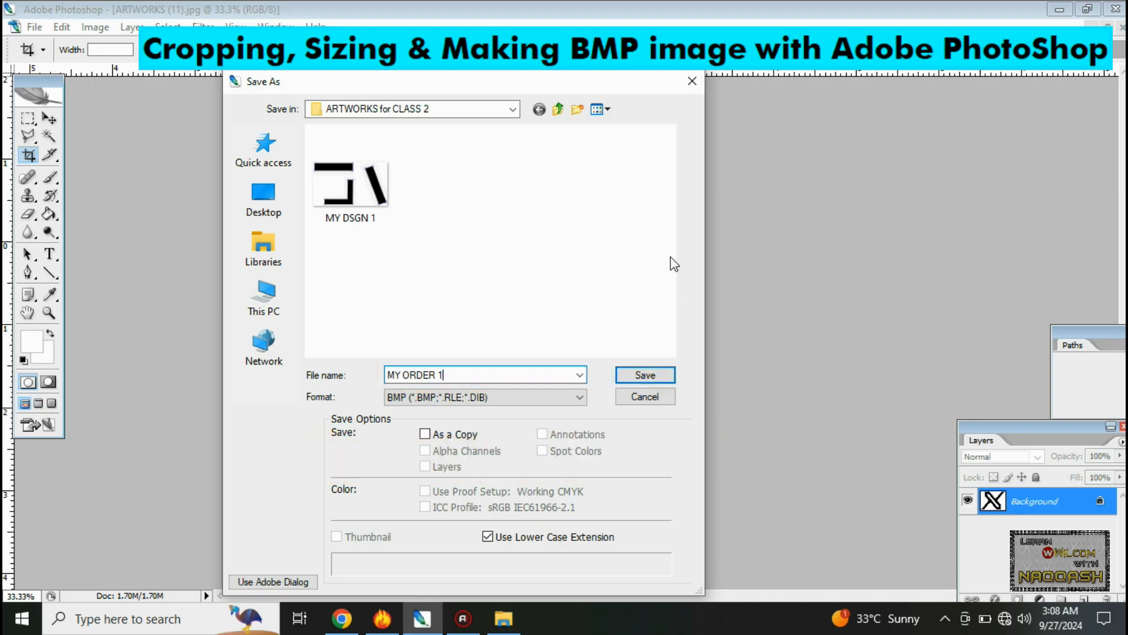
pyautogui.click(651, 379)
pyautogui.press('Return')
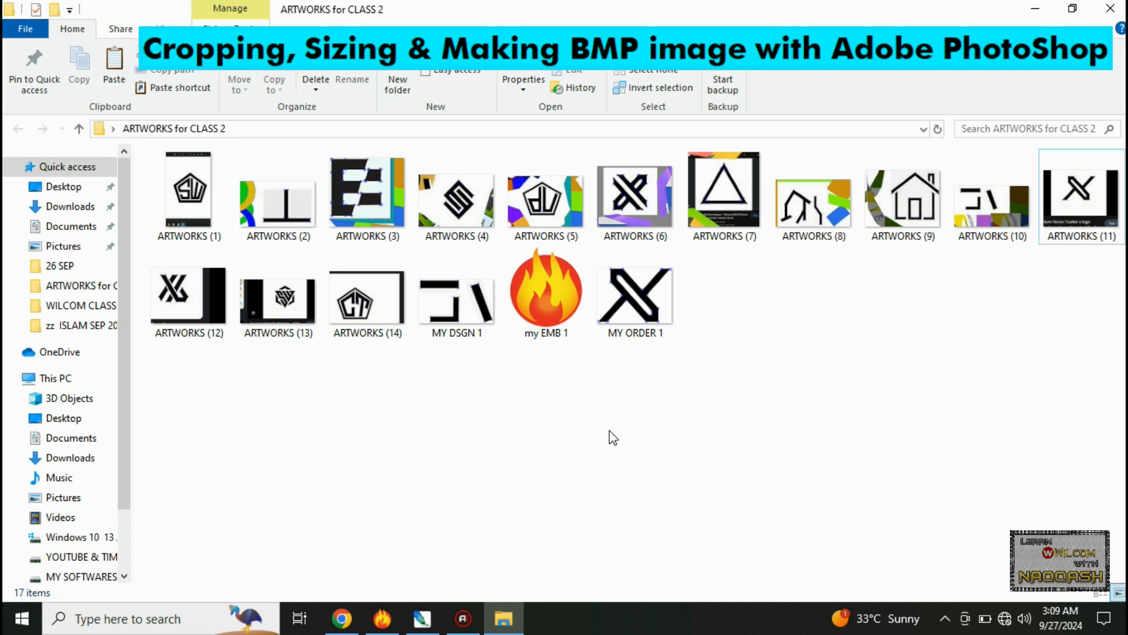
# - Switch to Wilcom EmbroideryStudio, insert the MY ORDER 1 bitmap into the empty design and lock the image
pyautogui.click(383, 617)
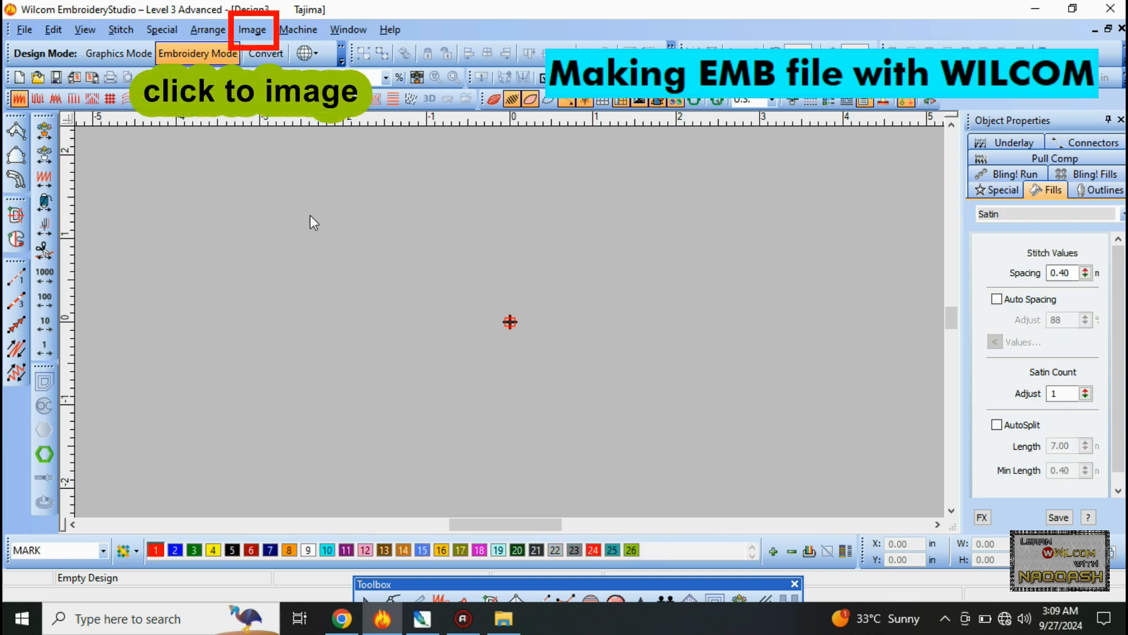
pyautogui.click(251, 32)
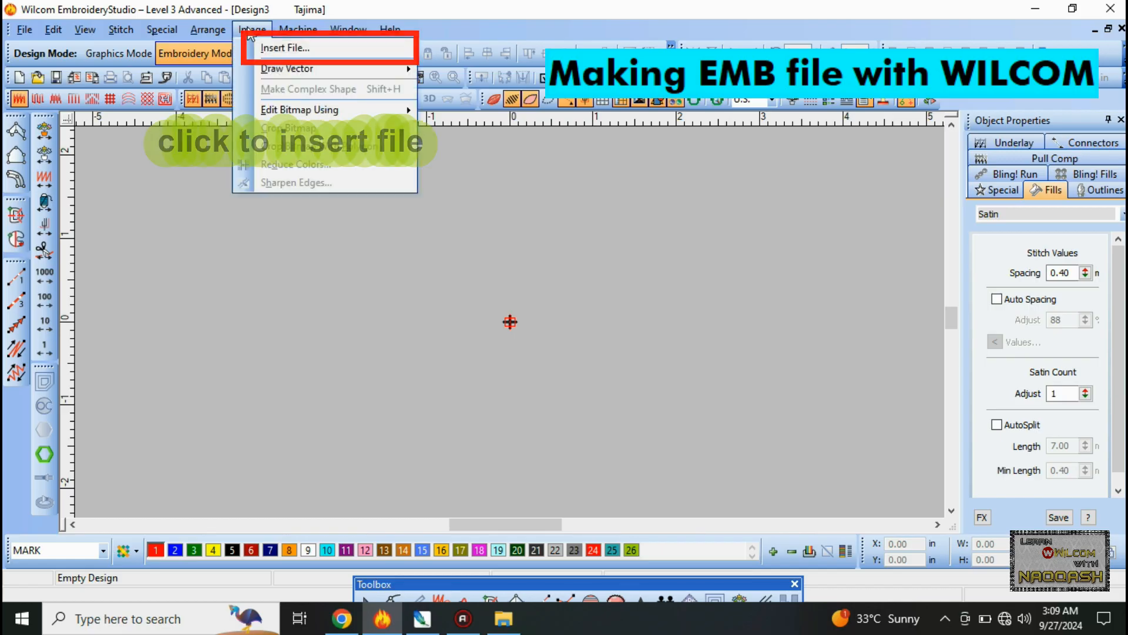
pyautogui.click(282, 49)
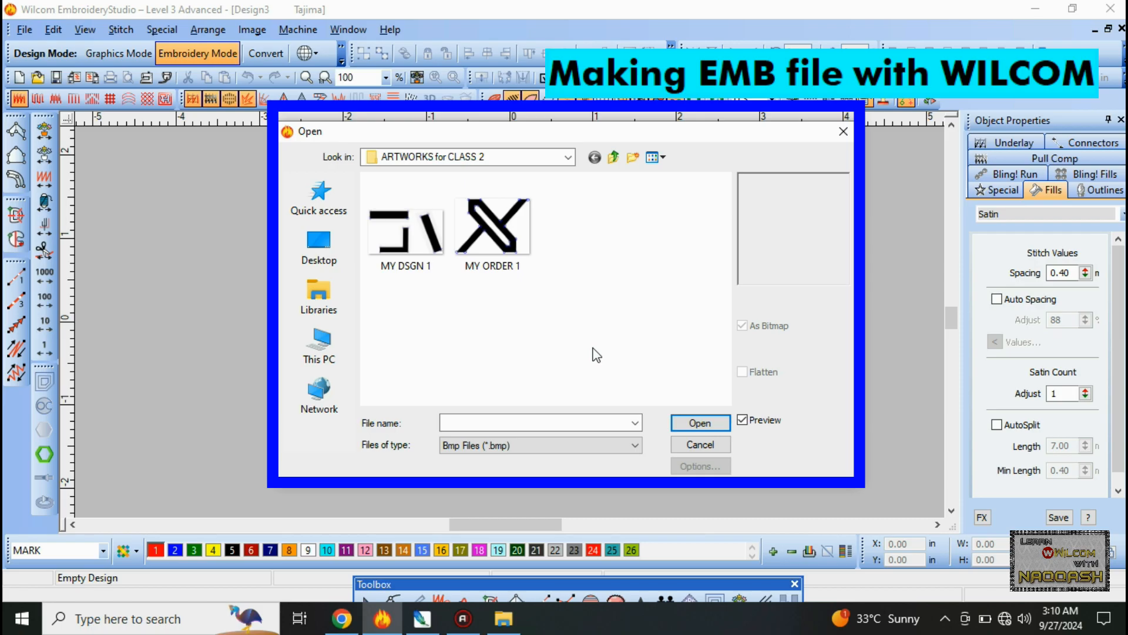
pyautogui.click(493, 235)
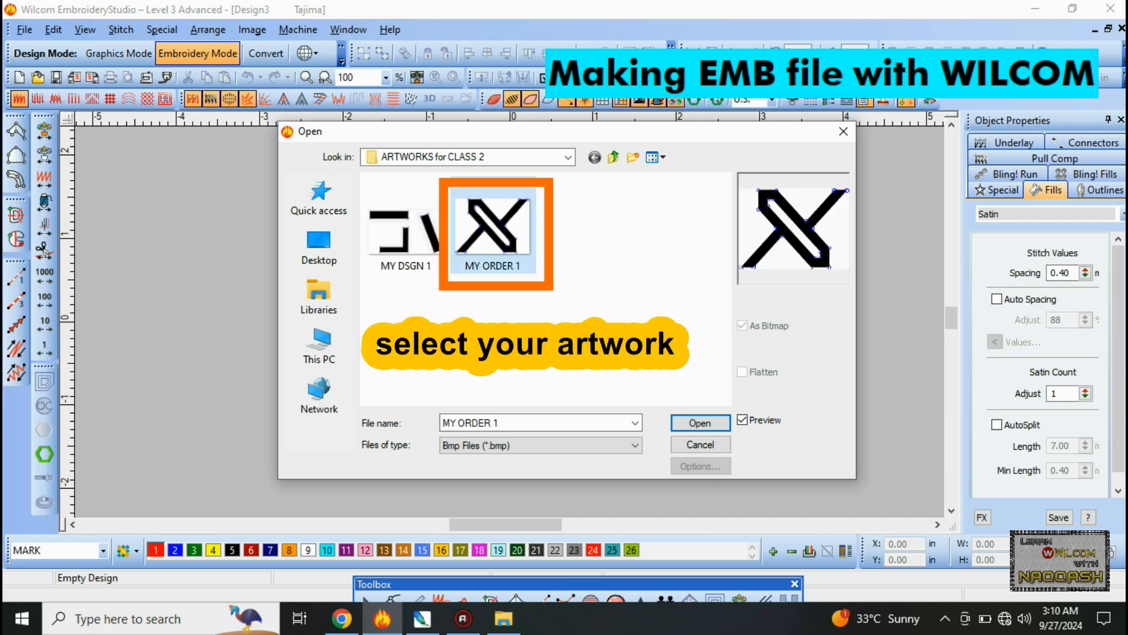
pyautogui.click(710, 426)
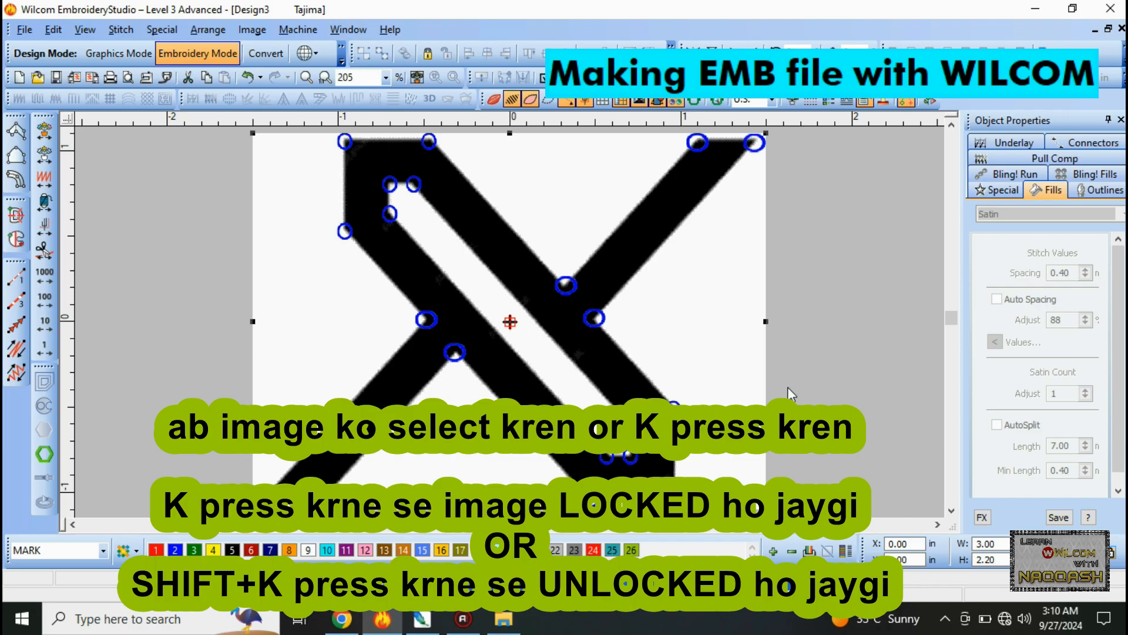
pyautogui.press('k')
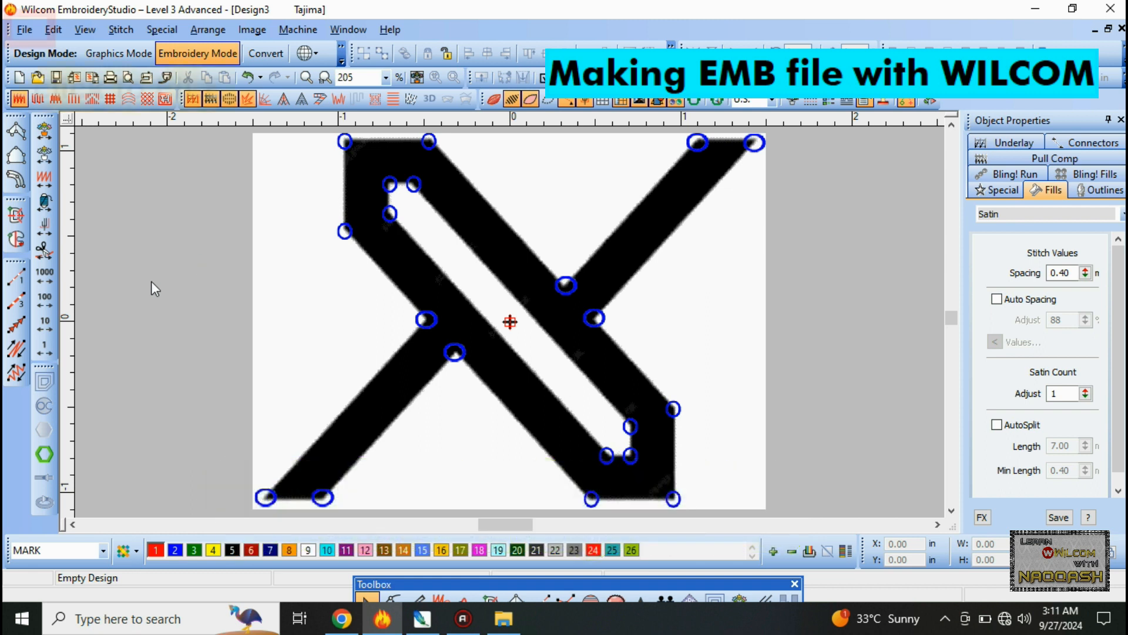
# - Save the design as an EMB file named MY EMB 2 in ARTWORKS for CLASS 2 and check the folder
pyautogui.click(24, 29)
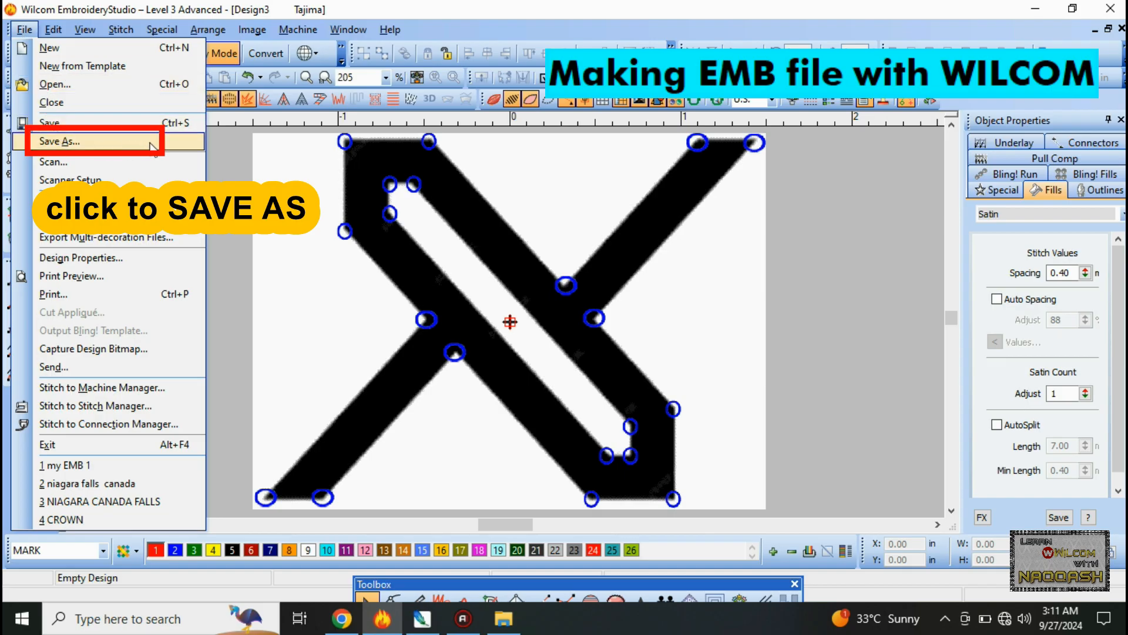
pyautogui.click(124, 146)
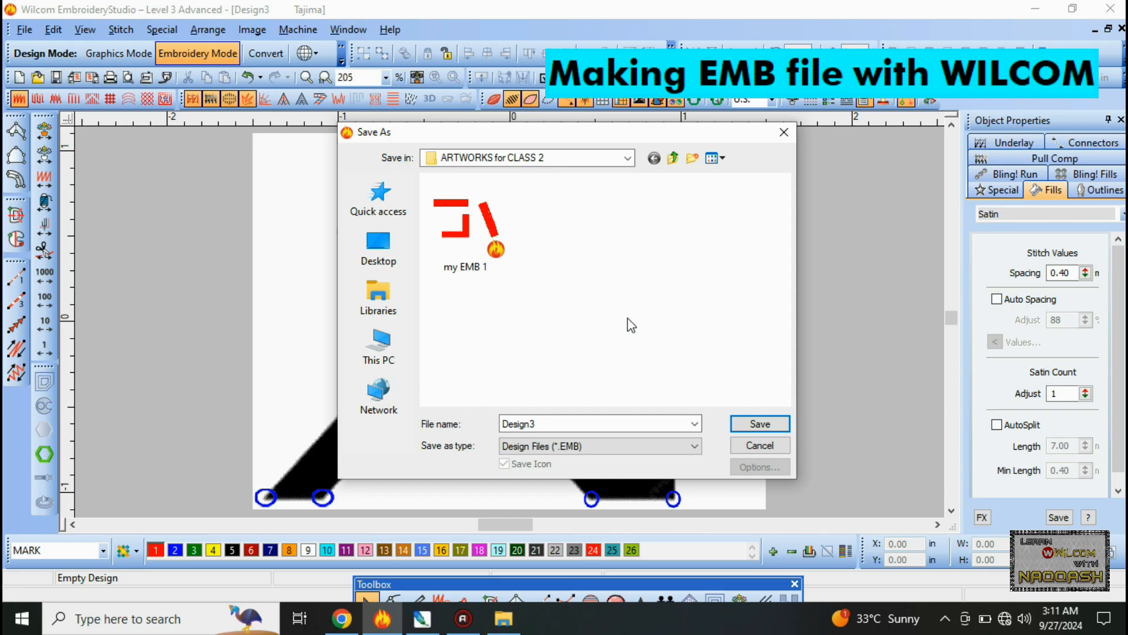
pyautogui.doubleClick(580, 424)
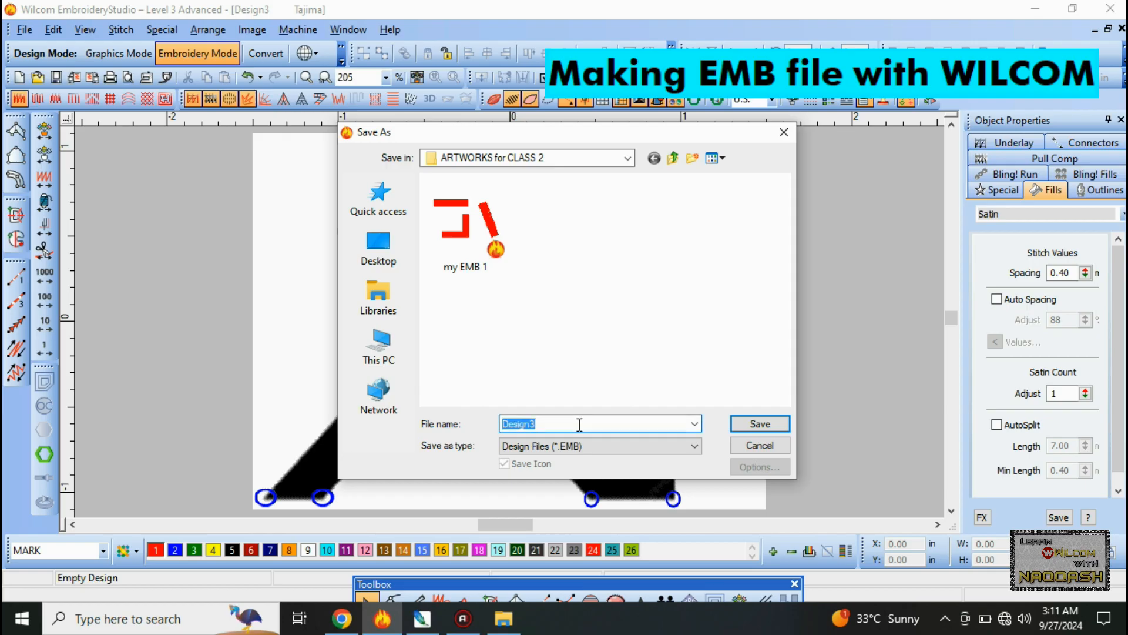
pyautogui.write('MY EMB ')
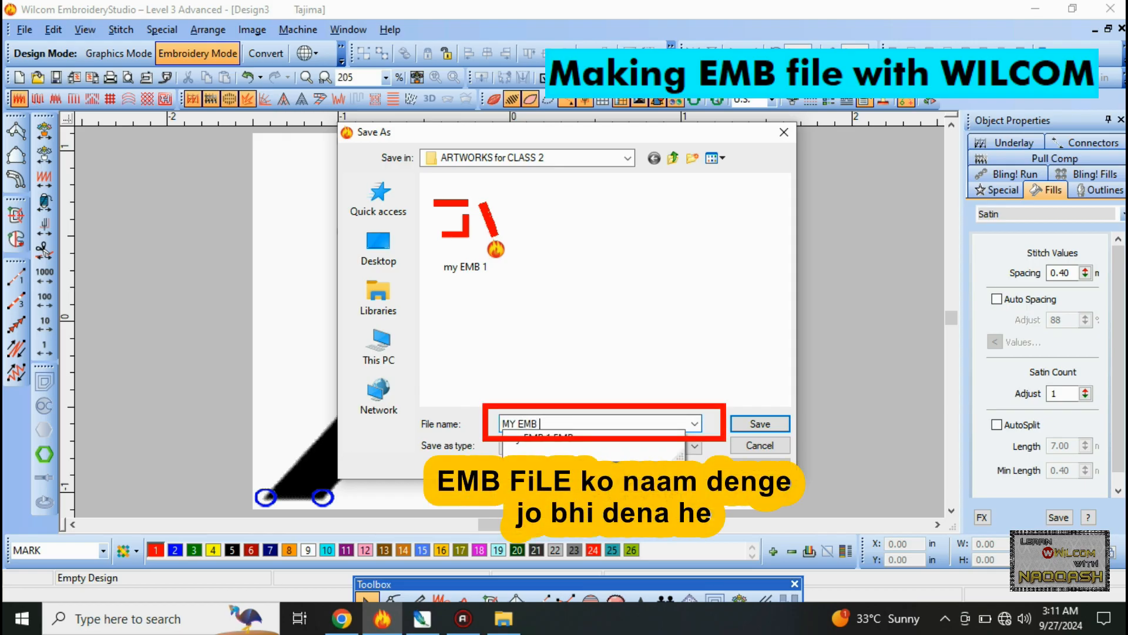
pyautogui.write('2')
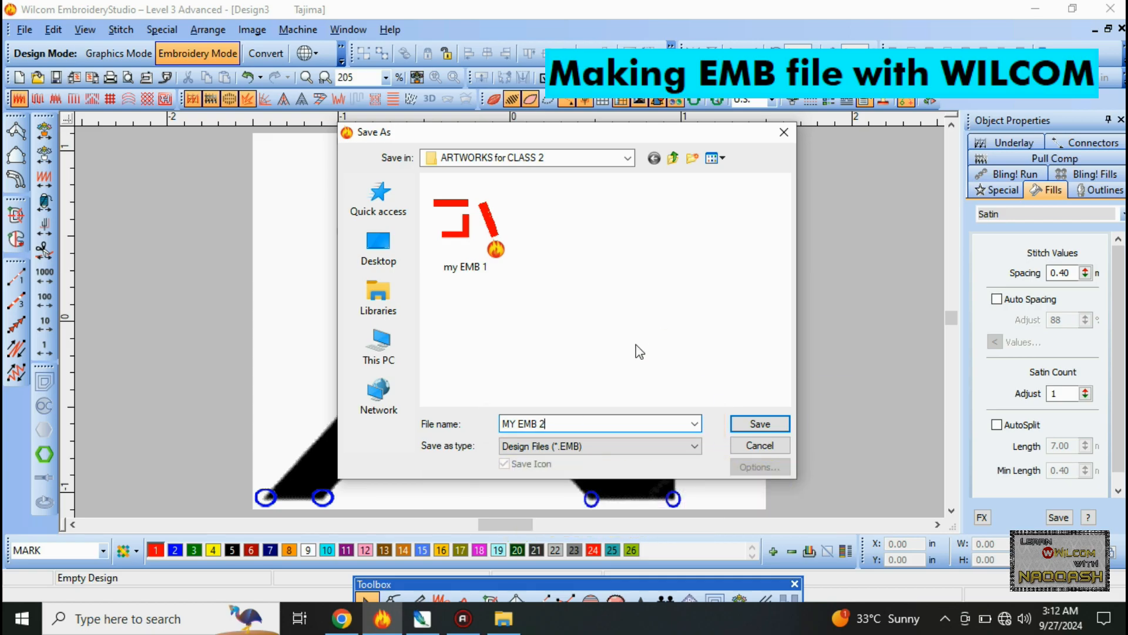
pyautogui.click(762, 425)
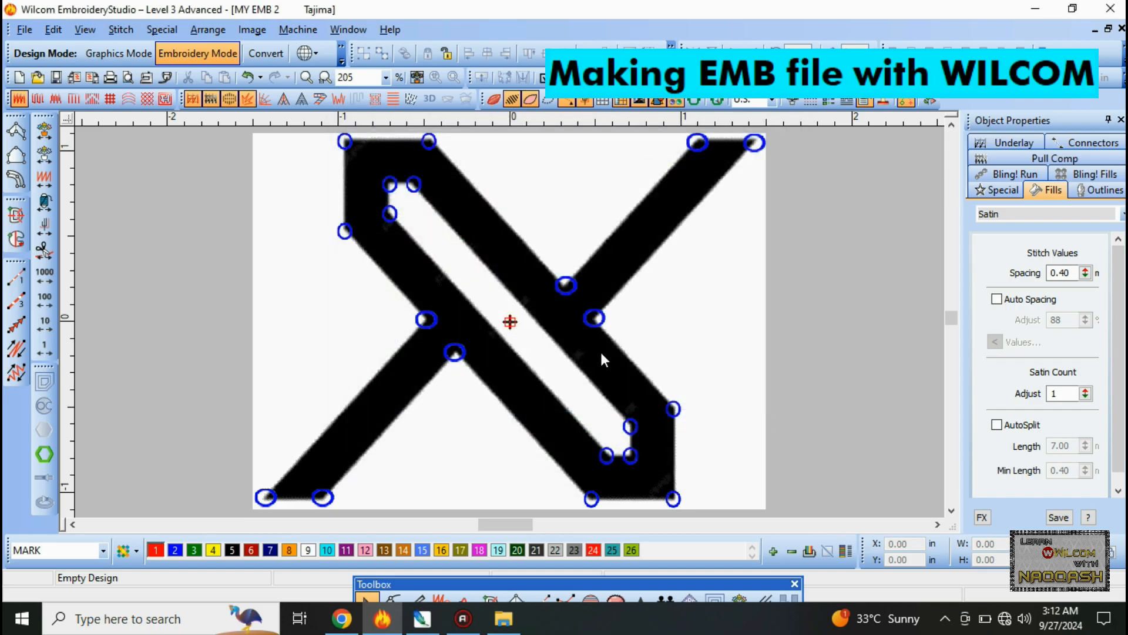
pyautogui.click(503, 618)
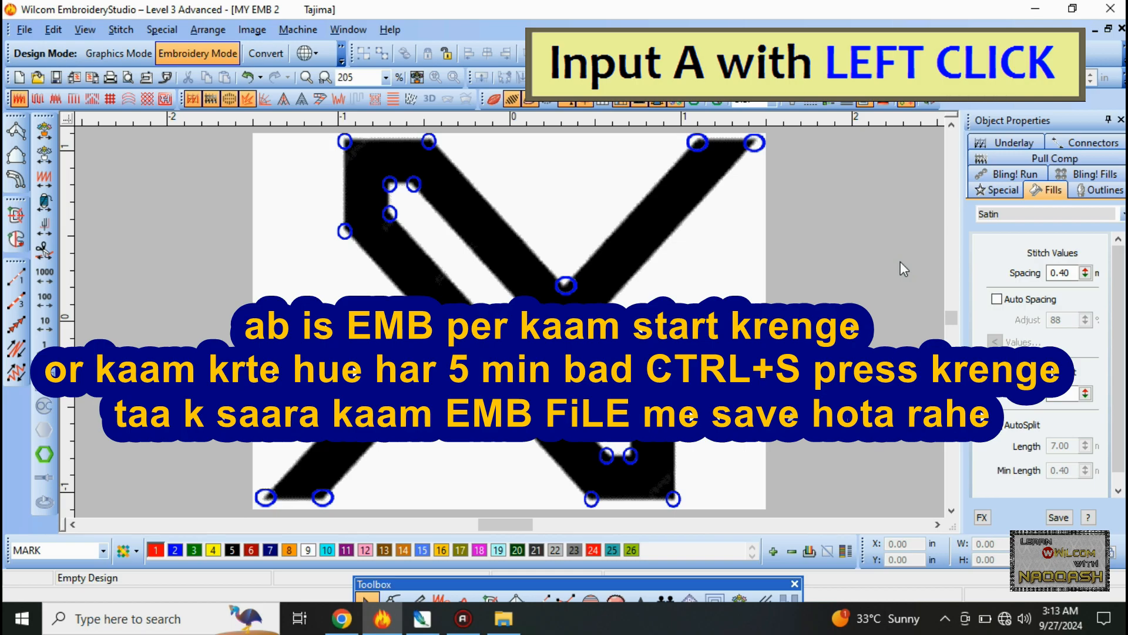
# - Digitize the X's upper-right arm as an Input A satin object, with point pairs at its outer end and at the junction
pyautogui.click(17, 136)
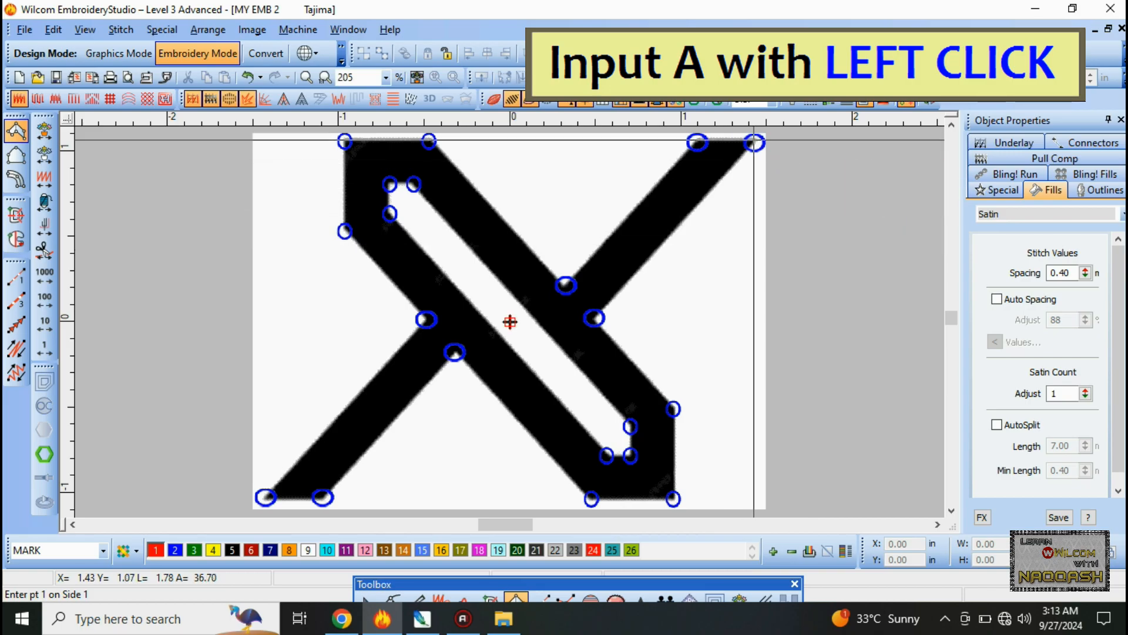
pyautogui.click(755, 141)
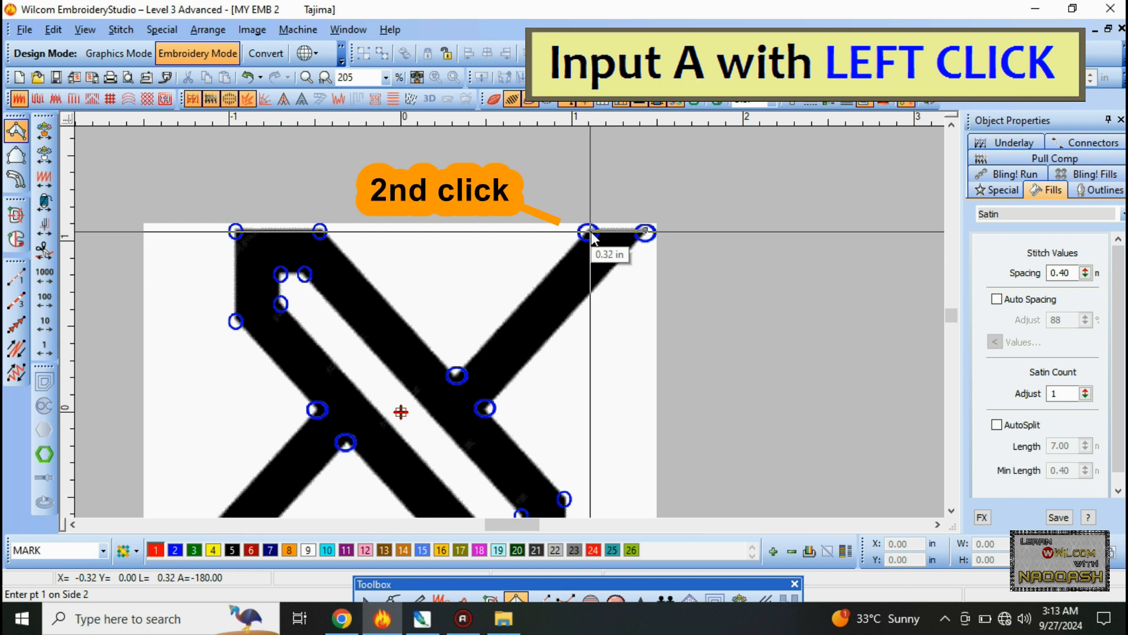
pyautogui.click(591, 232)
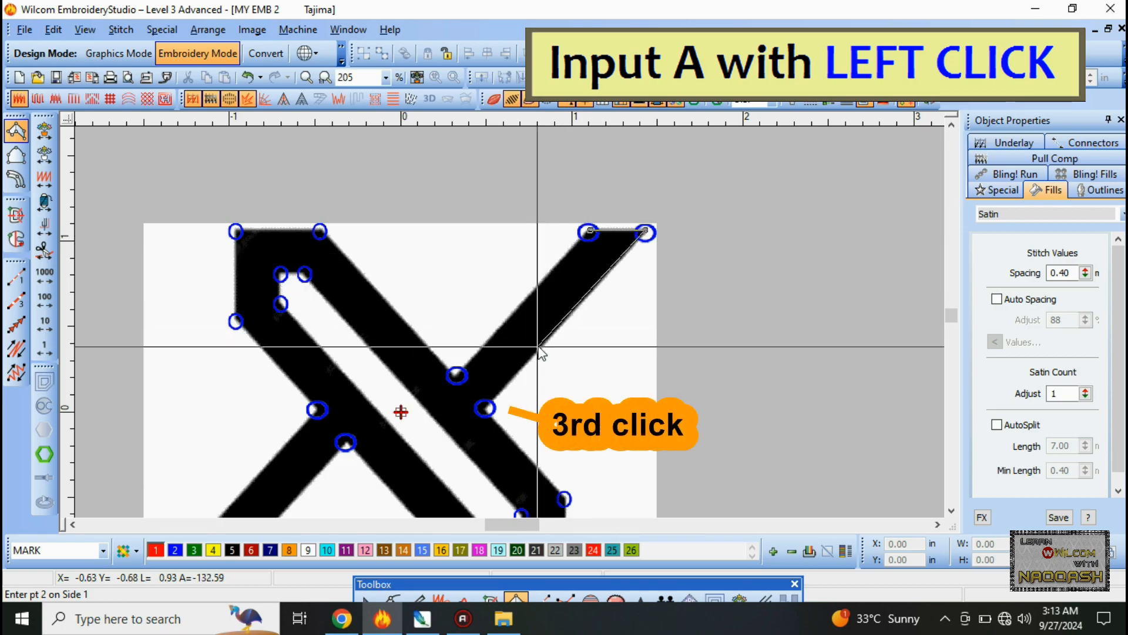
pyautogui.click(482, 410)
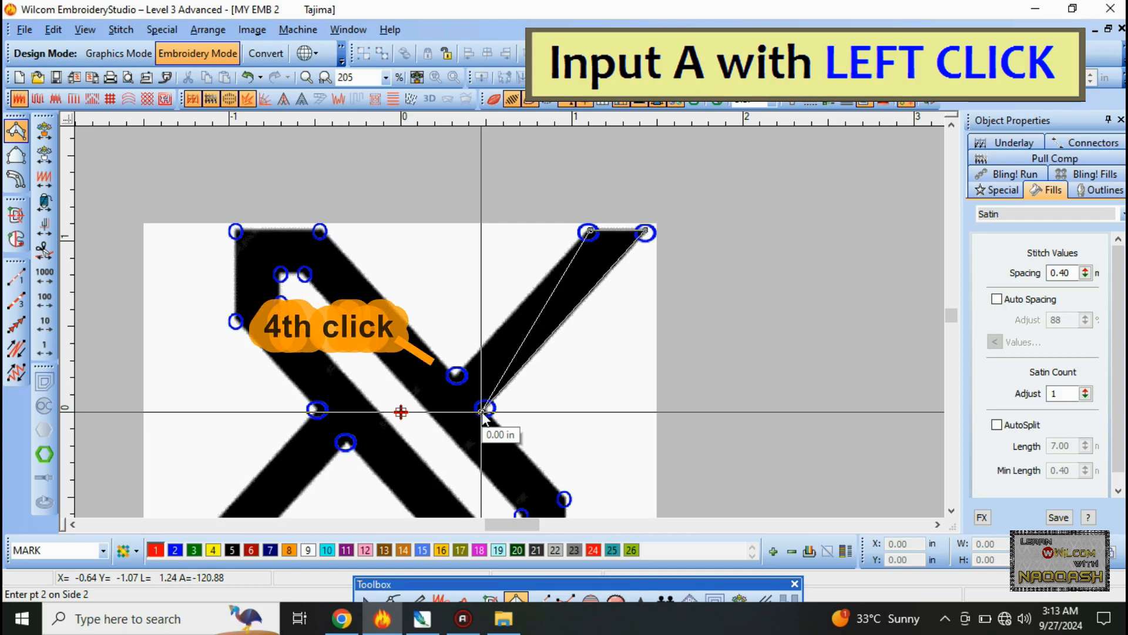
pyautogui.click(456, 376)
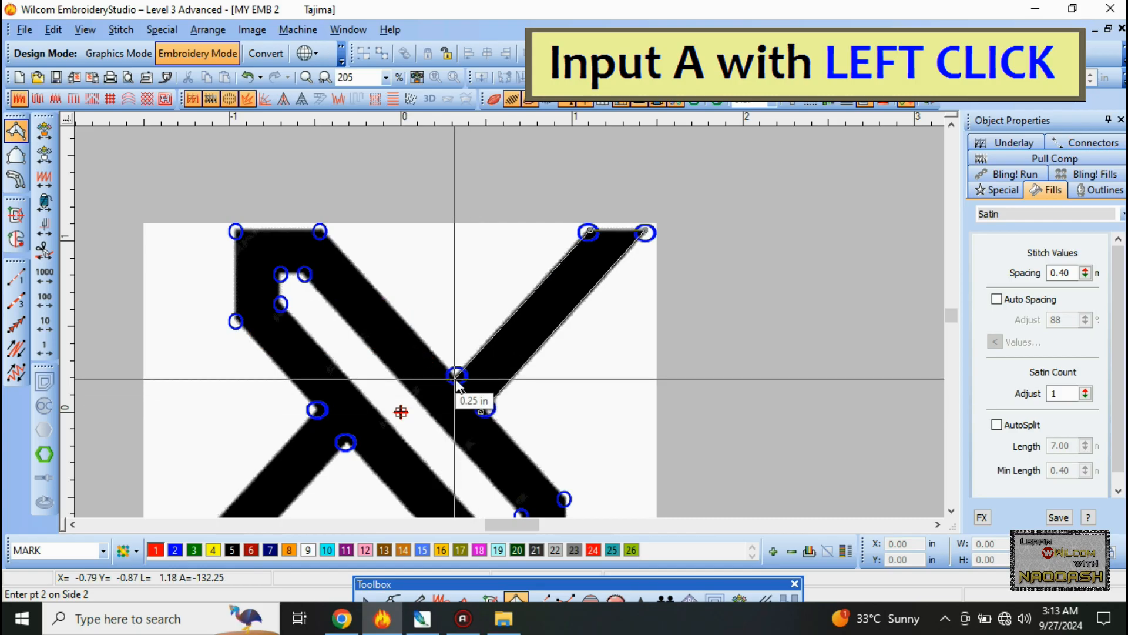
pyautogui.click(456, 379)
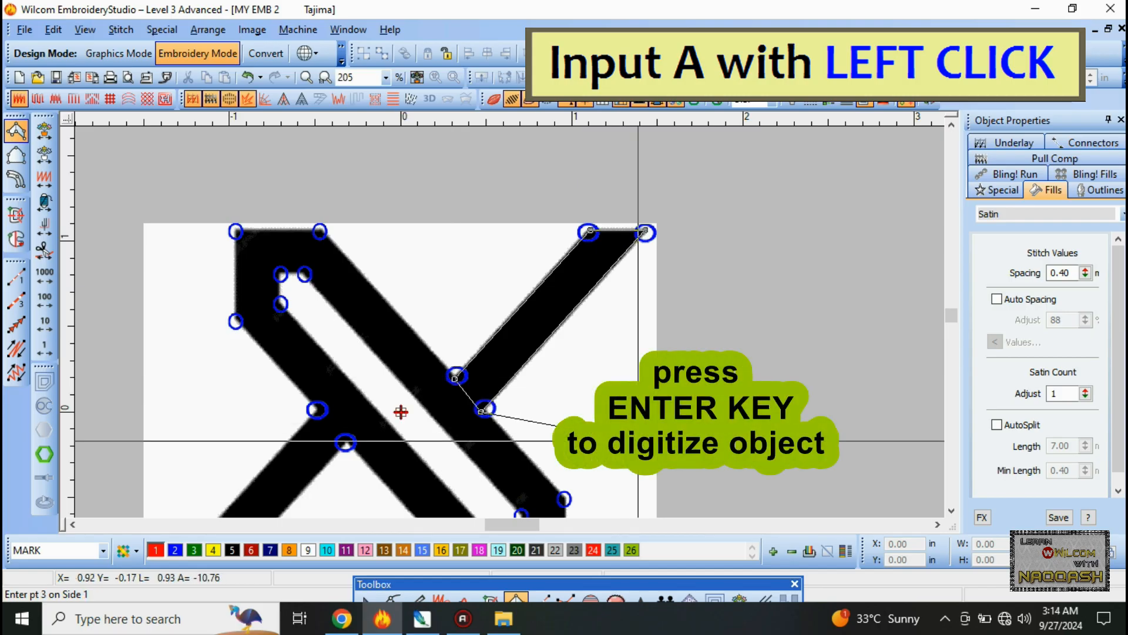
pyautogui.press('Return')
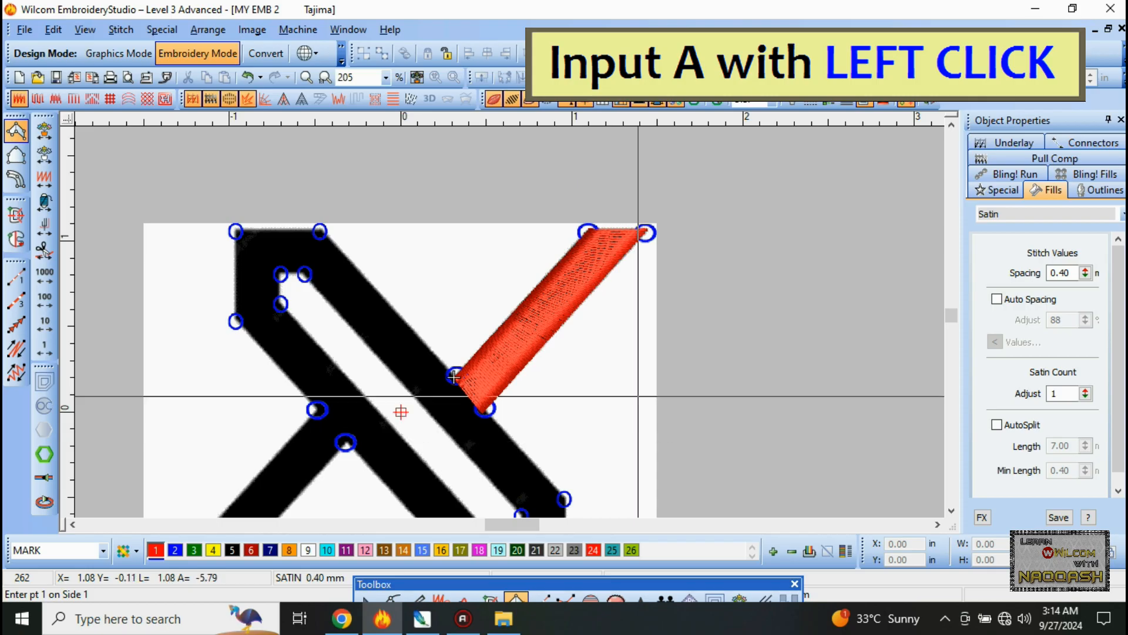
# - Start the X's hollow diagonal bar as Input A satin, placing inner-outer point pairs from its upper end down the right-hand band and around the lower-right corner
pyautogui.scroll(-2, 455, 376)
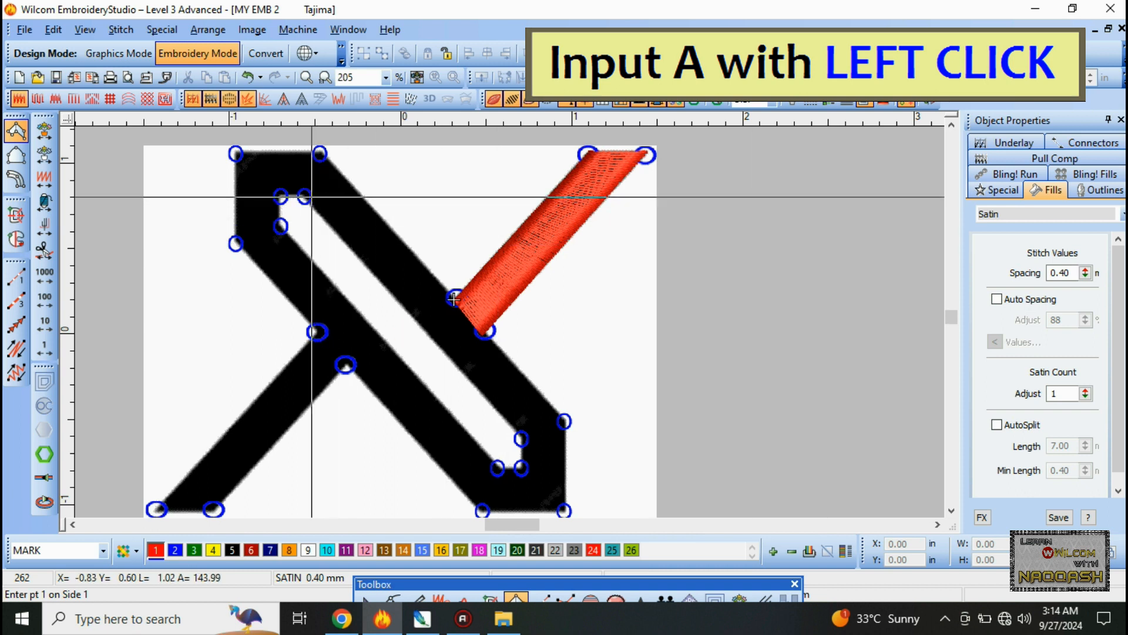
pyautogui.click(305, 196)
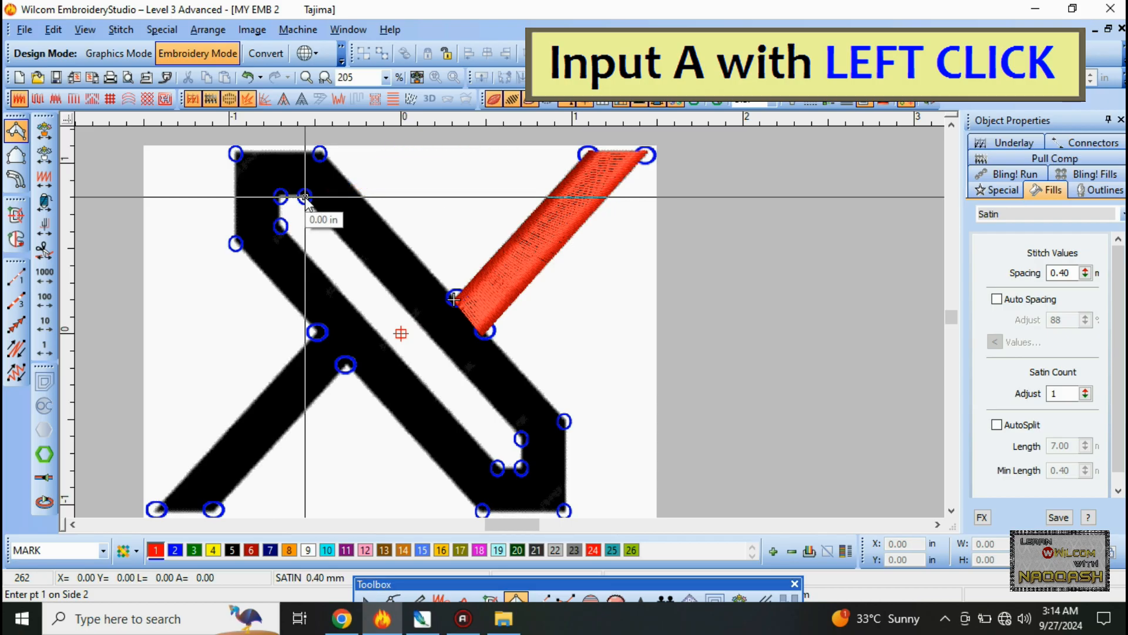
pyautogui.click(321, 155)
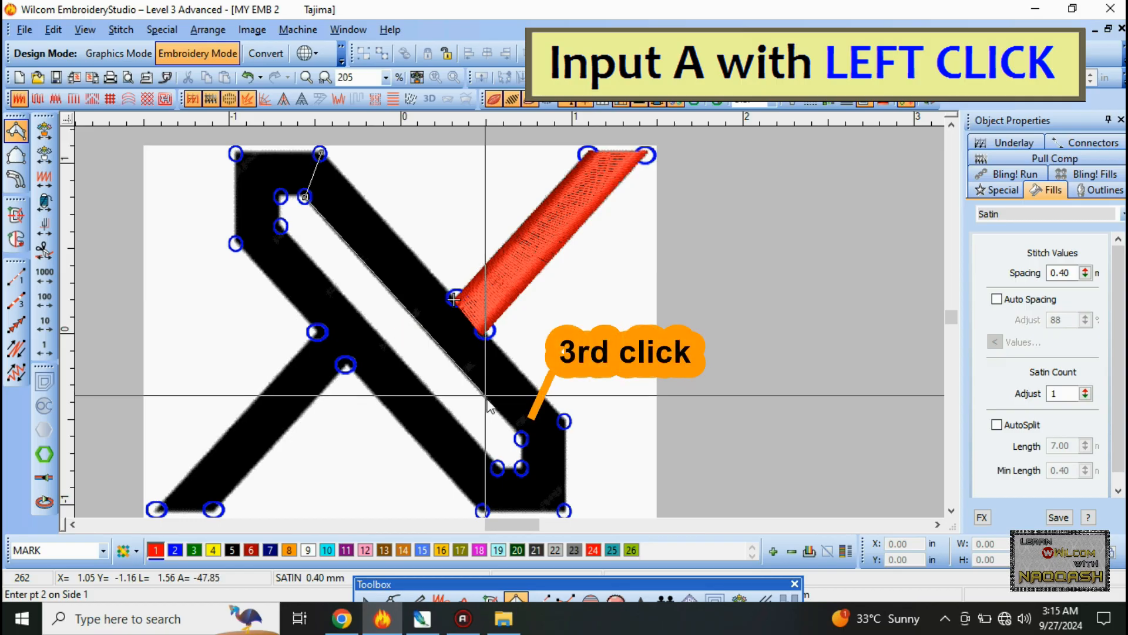
pyautogui.click(524, 439)
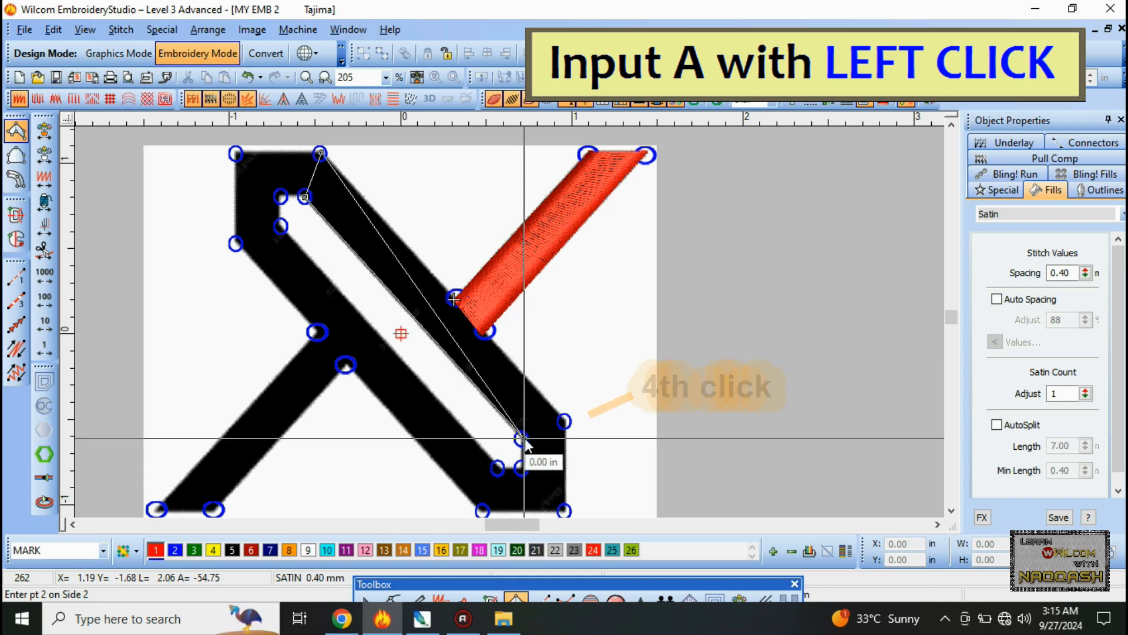
pyautogui.click(566, 422)
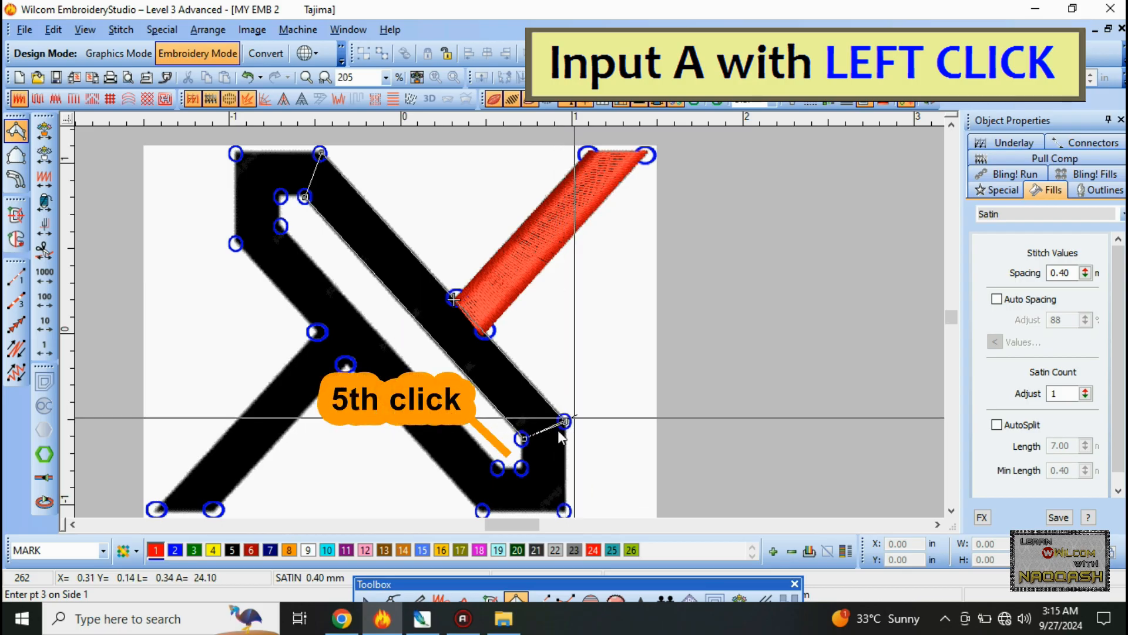
pyautogui.click(522, 469)
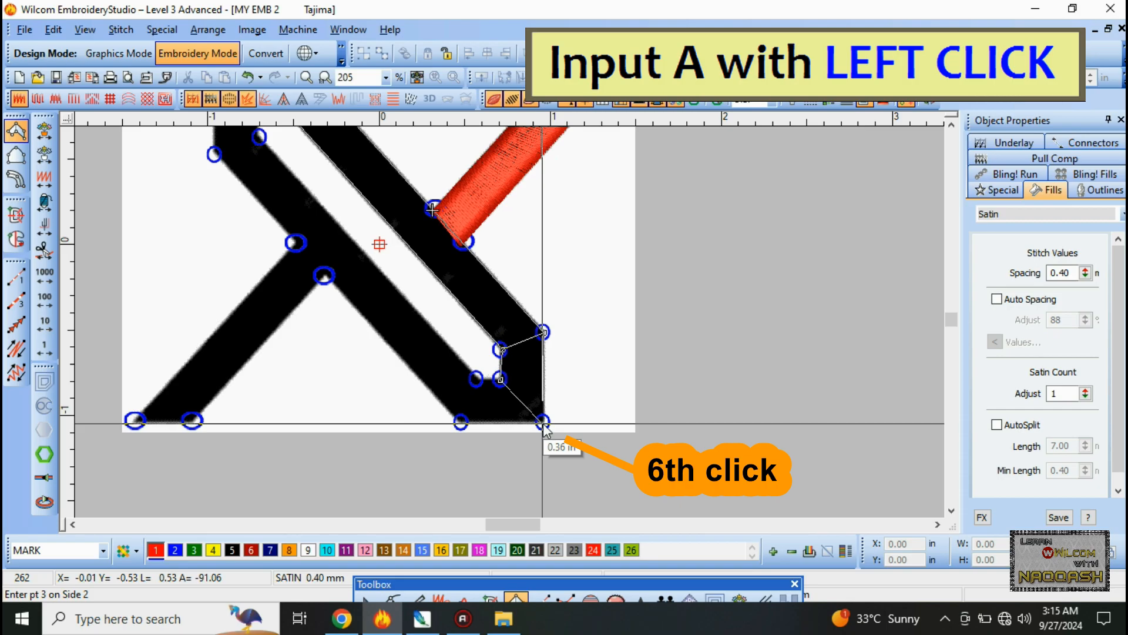
pyautogui.click(543, 423)
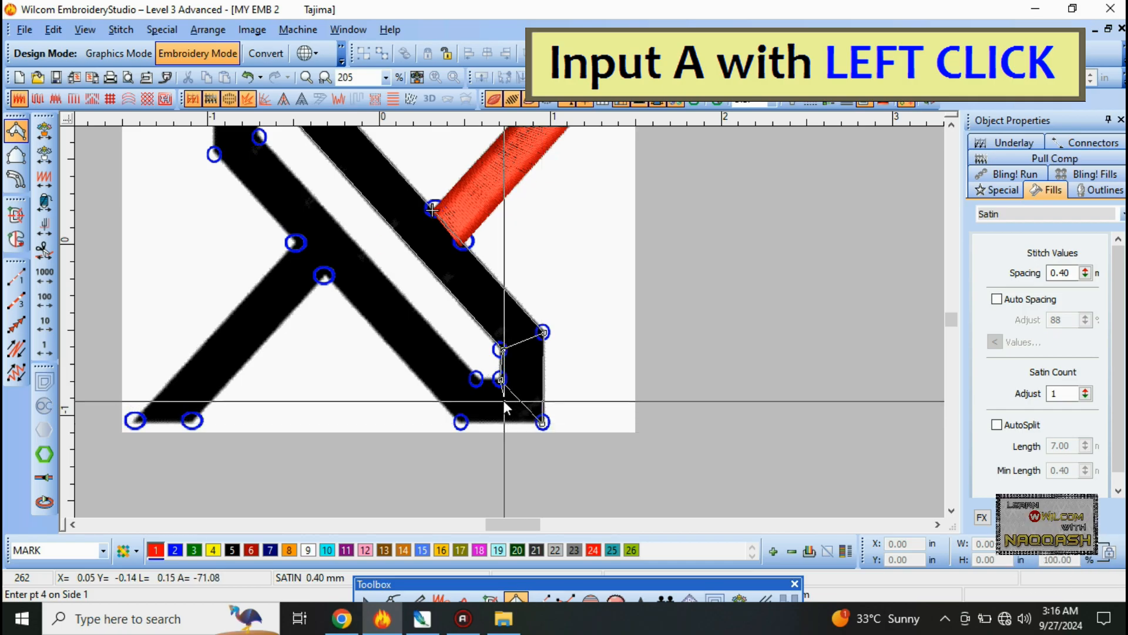
pyautogui.click(477, 379)
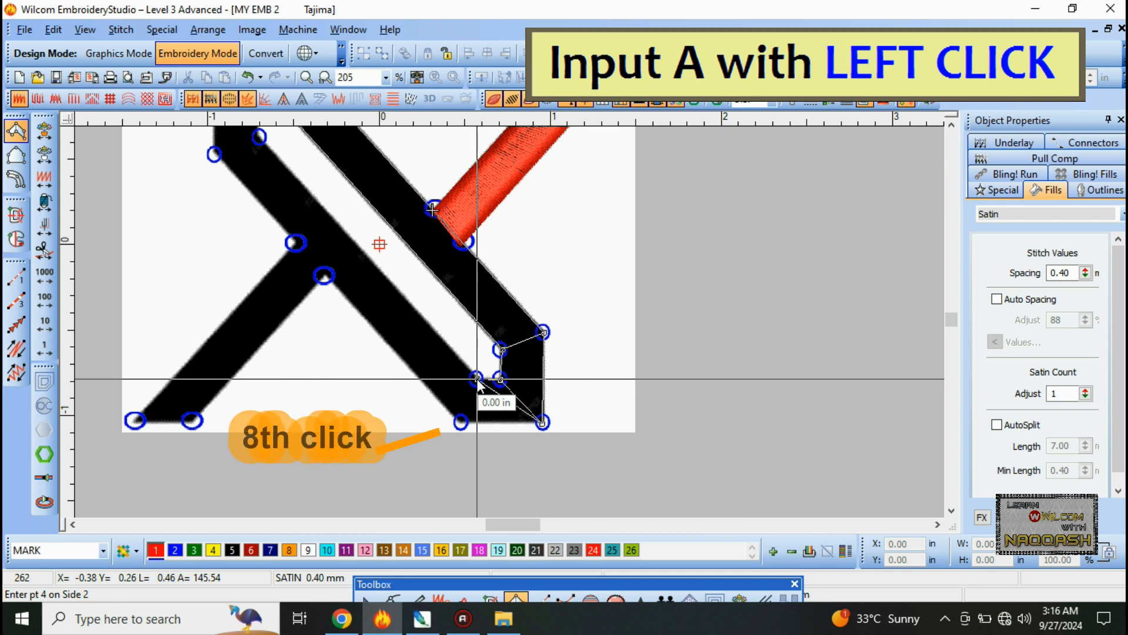
pyautogui.click(461, 422)
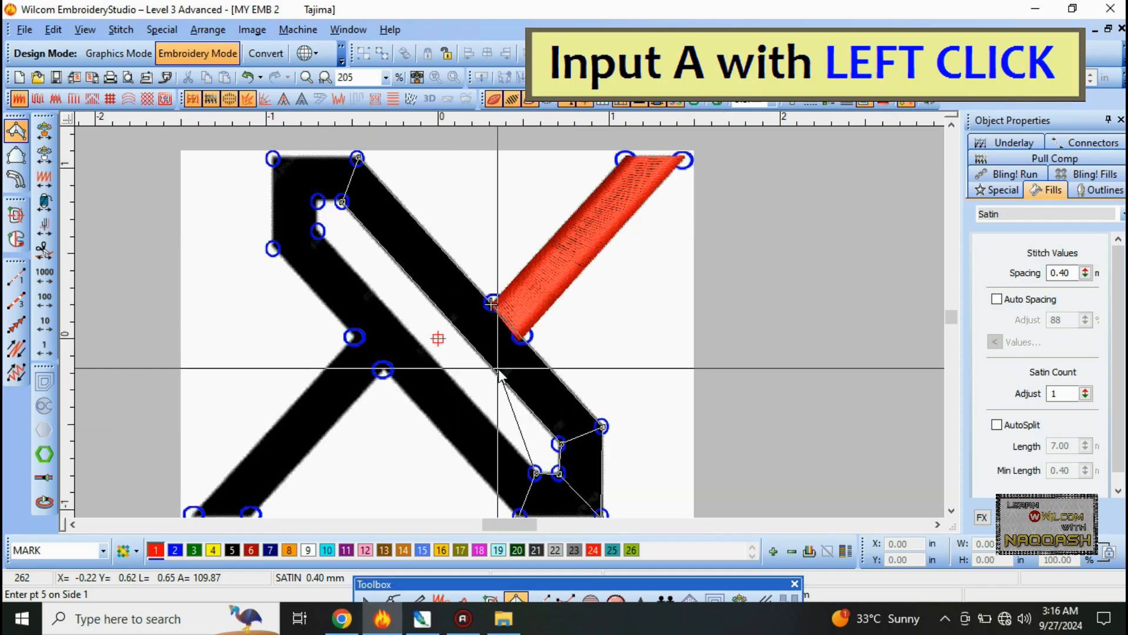
# - Continue the inner-outer point pairs up the left-hand band and around the upper-left corner to the starting pair, and complete the satin object
pyautogui.click(318, 231)
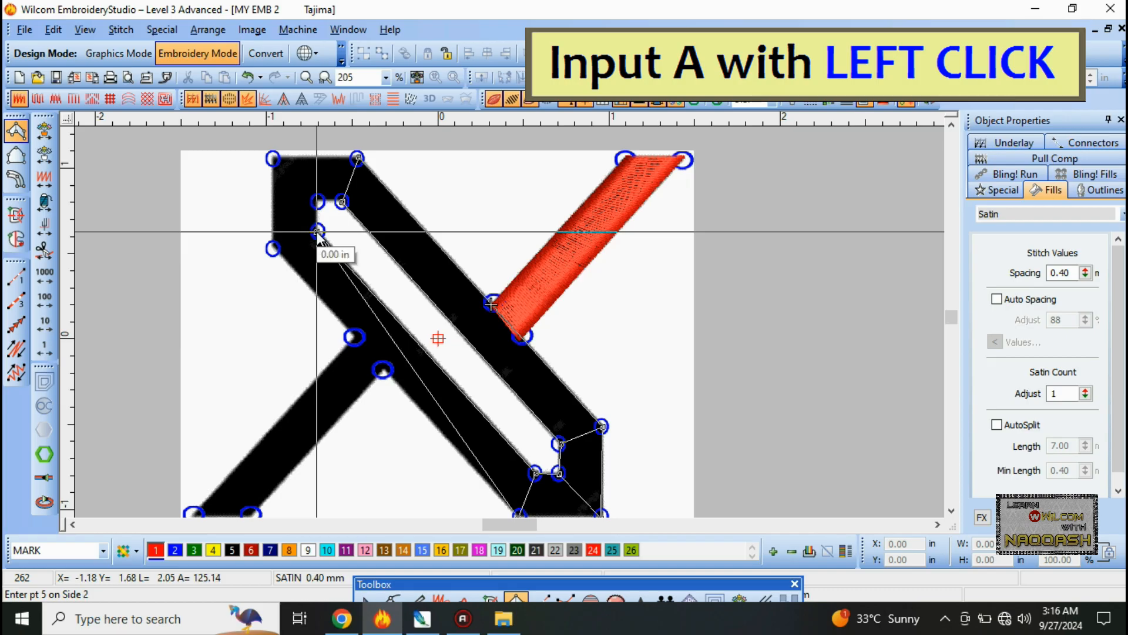
pyautogui.click(273, 248)
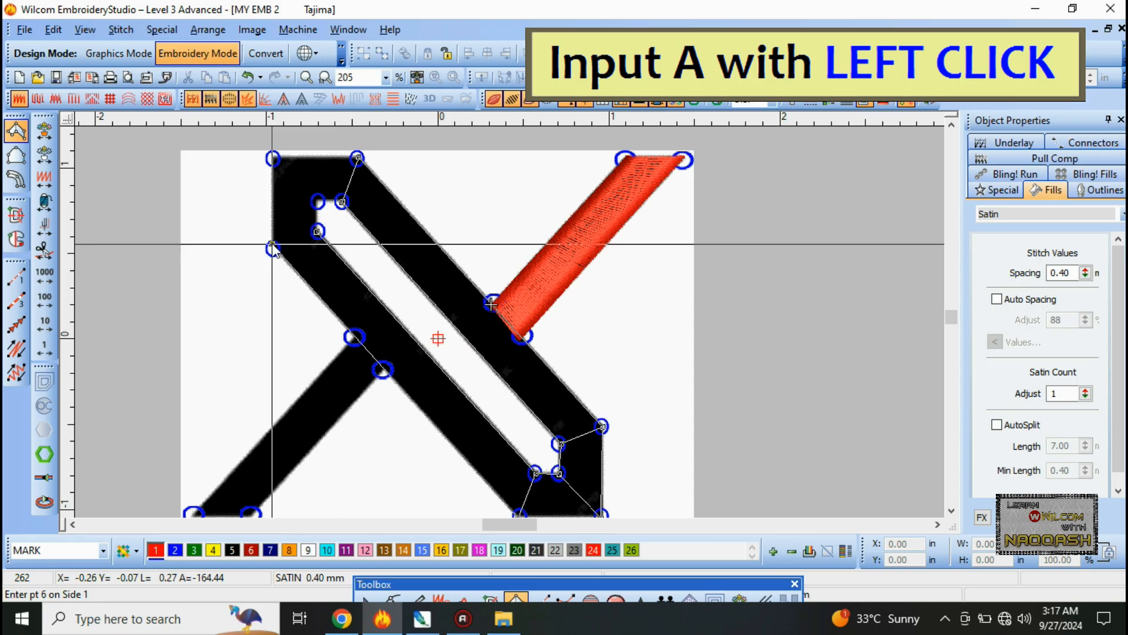
pyautogui.click(318, 201)
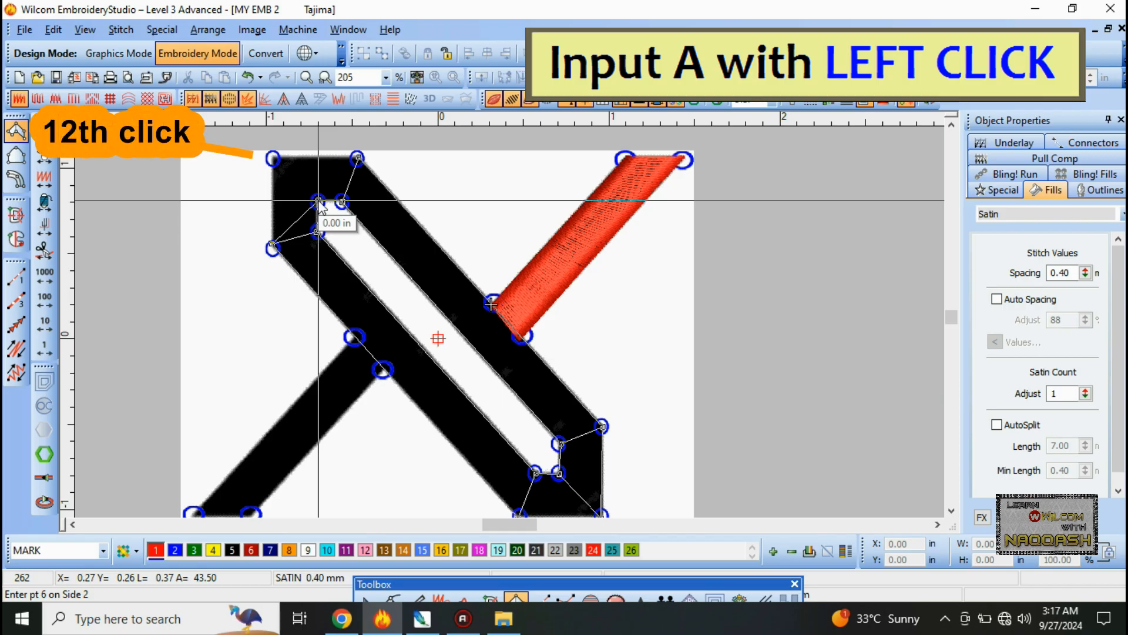
pyautogui.click(274, 161)
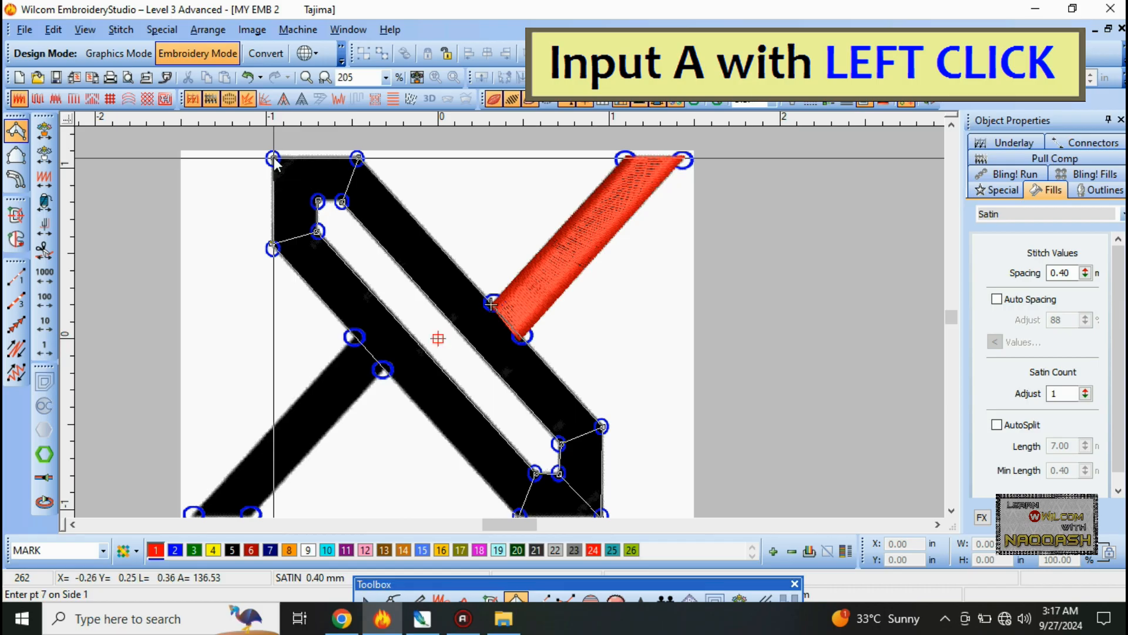
pyautogui.click(342, 203)
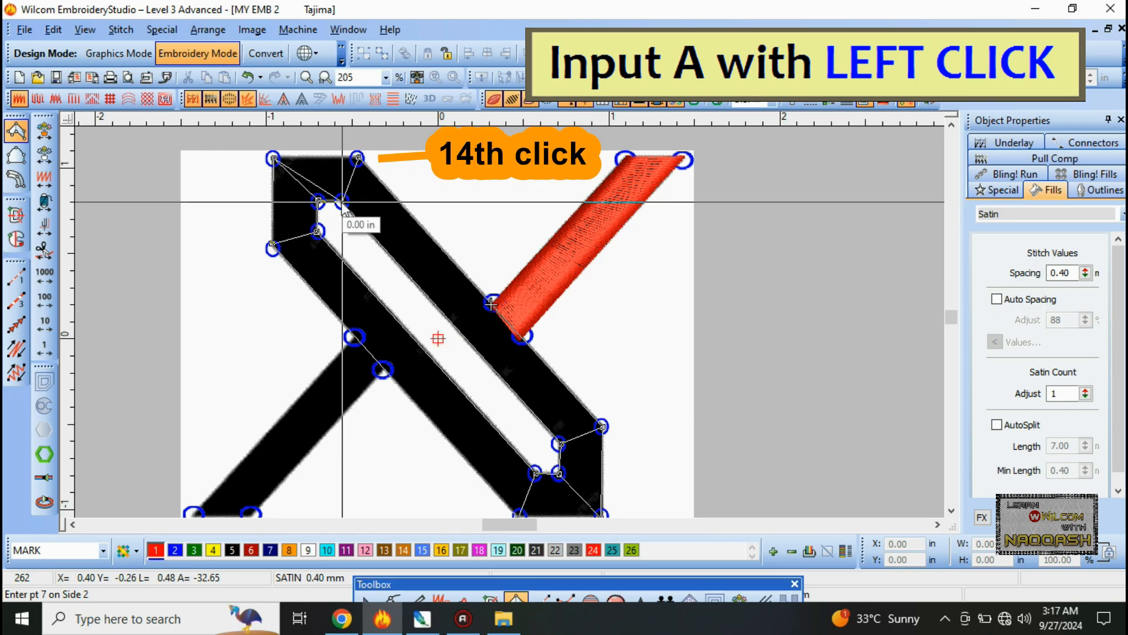
pyautogui.click(358, 157)
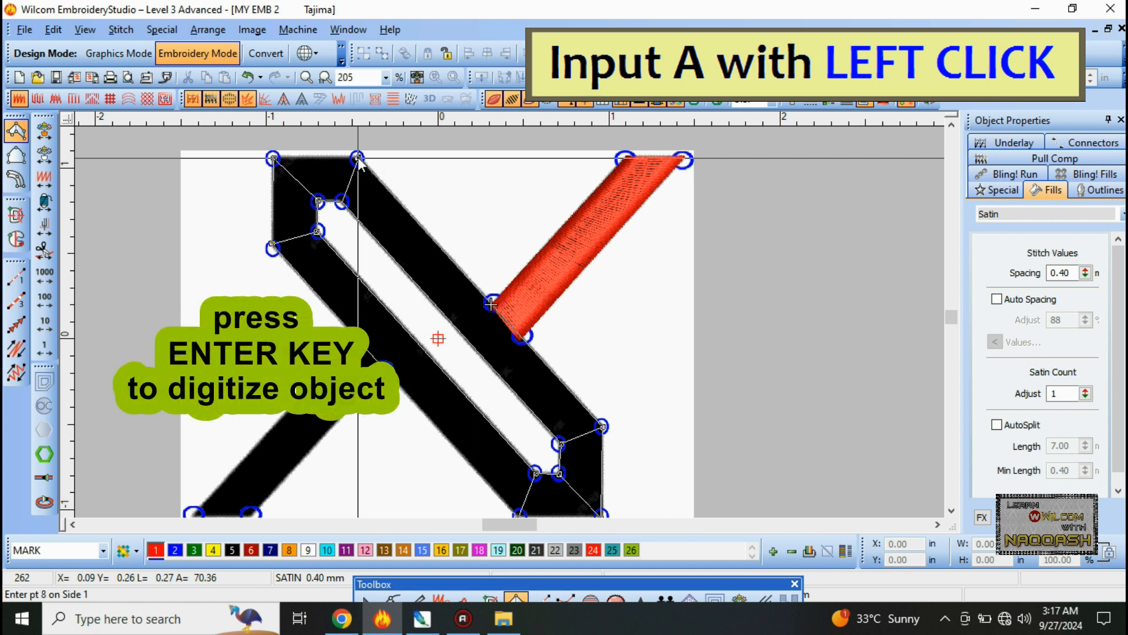
pyautogui.press('Return')
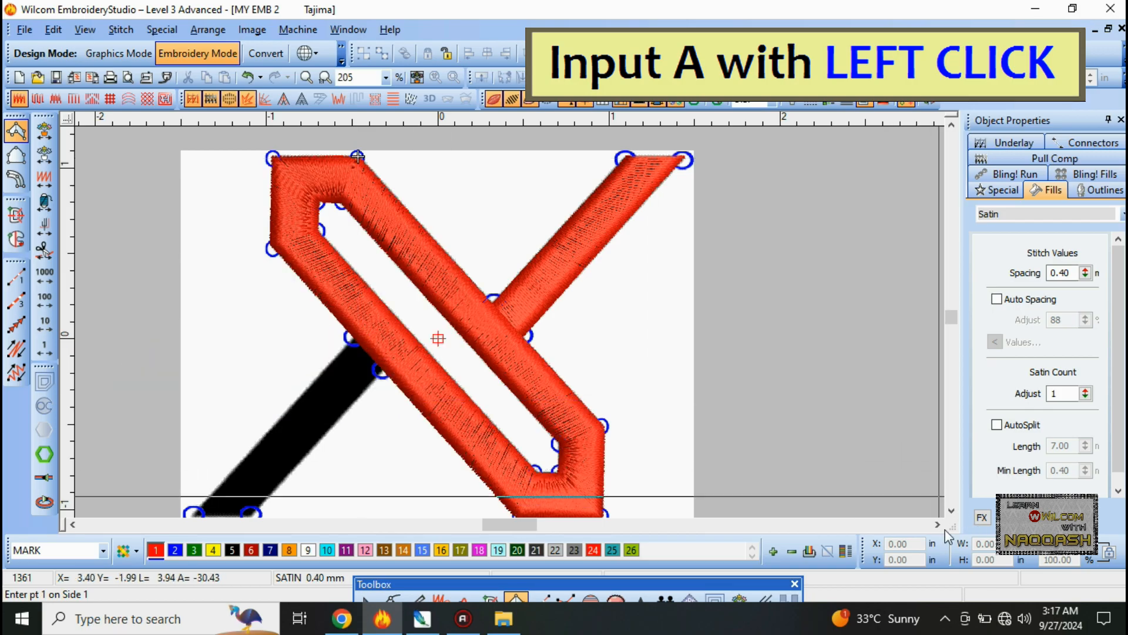
# - Digitize the X's lower-left arm as an Input A satin object, with point pairs at the junction and at its outer end
pyautogui.click(952, 511)
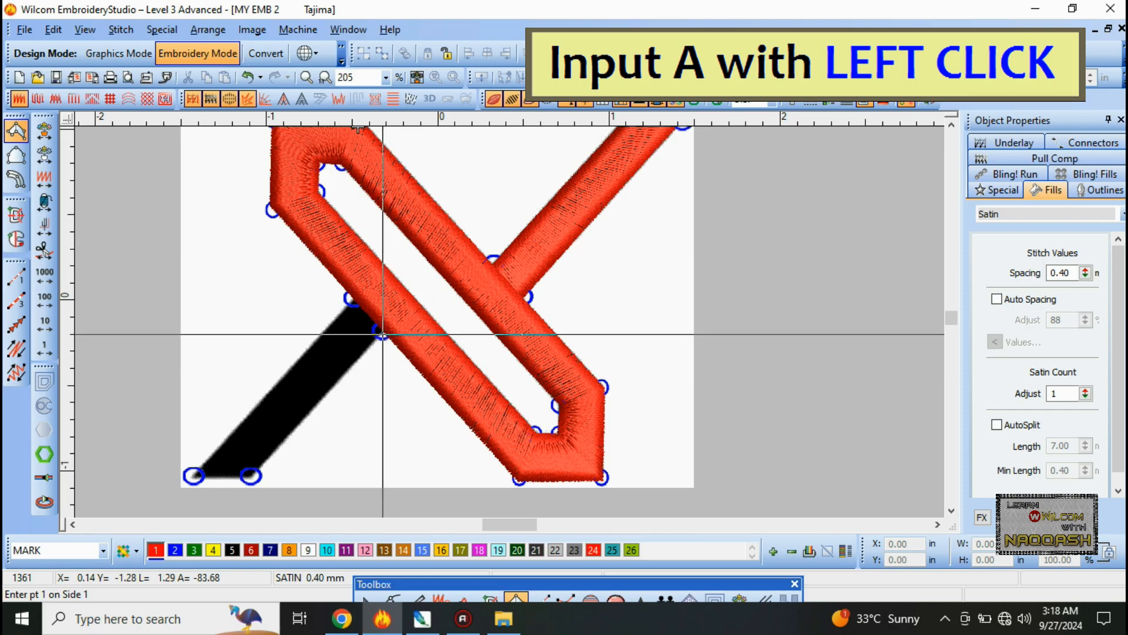
pyautogui.click(382, 332)
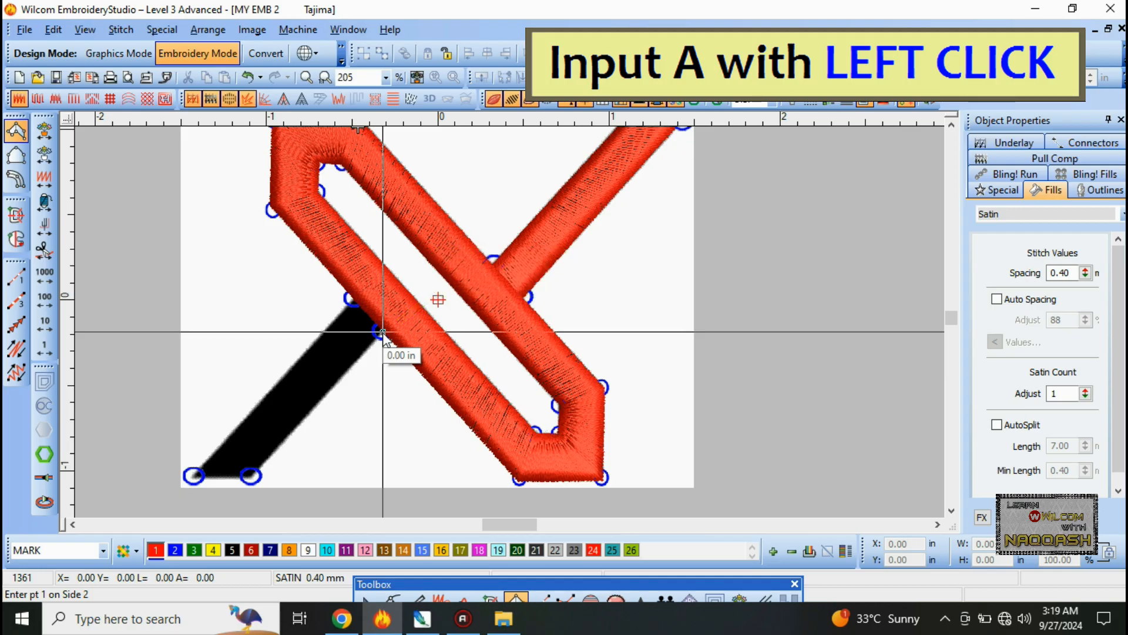
pyautogui.click(354, 301)
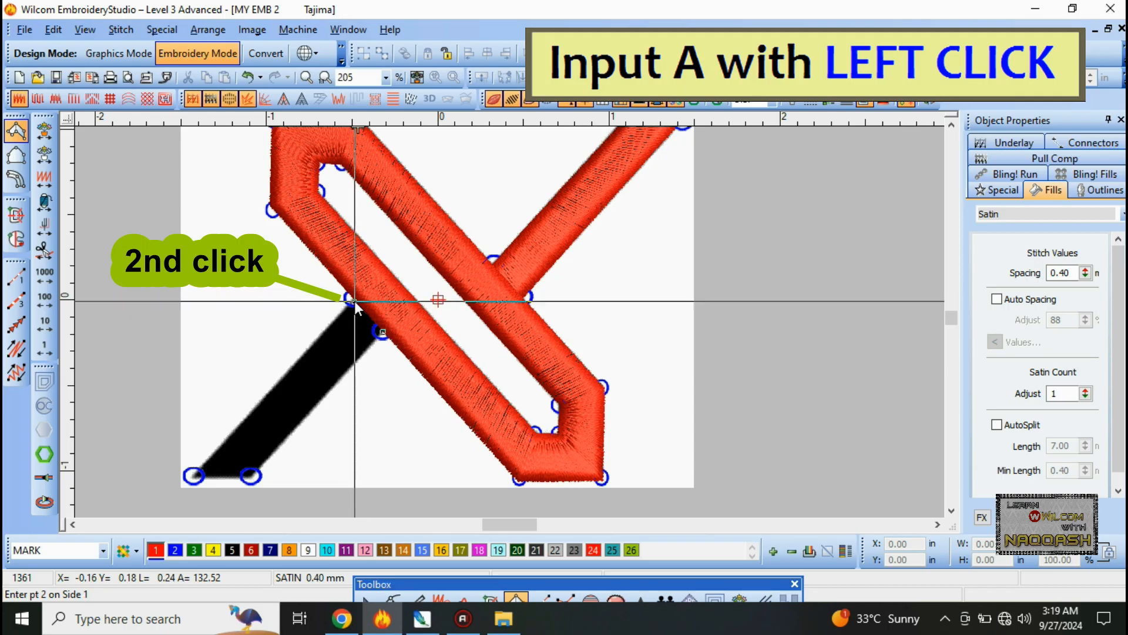
pyautogui.click(250, 476)
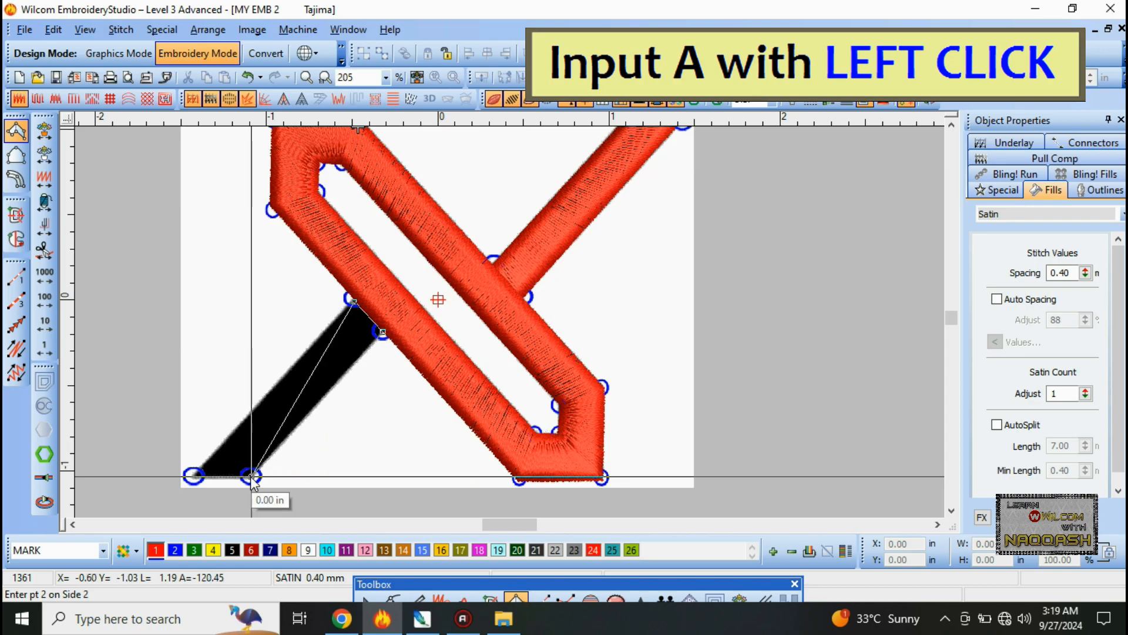
pyautogui.click(195, 477)
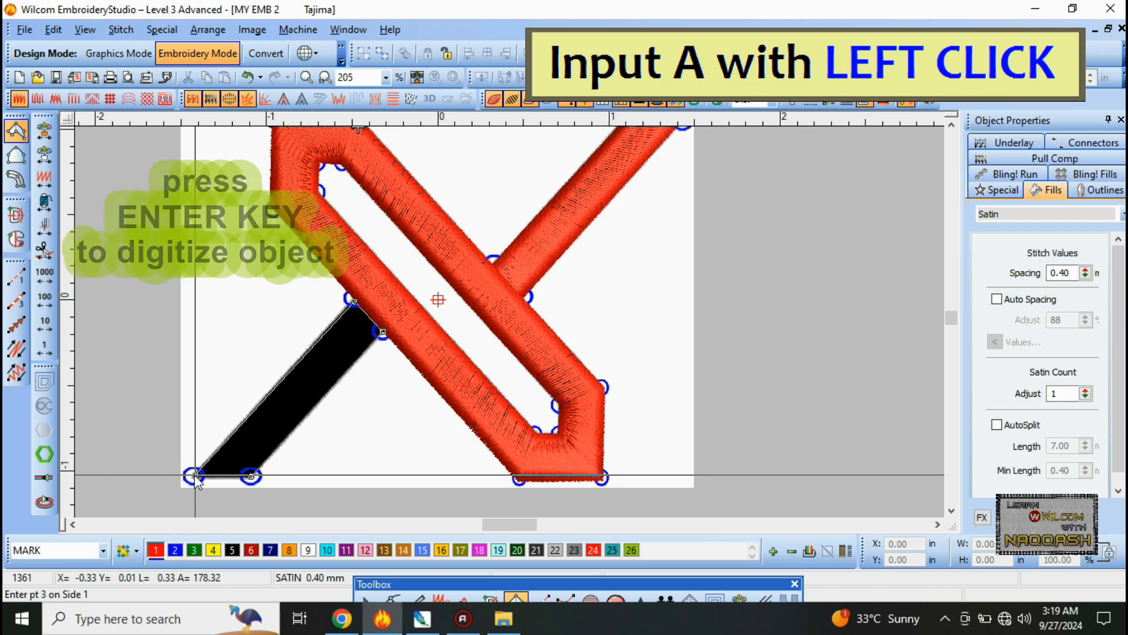
pyautogui.press('Return')
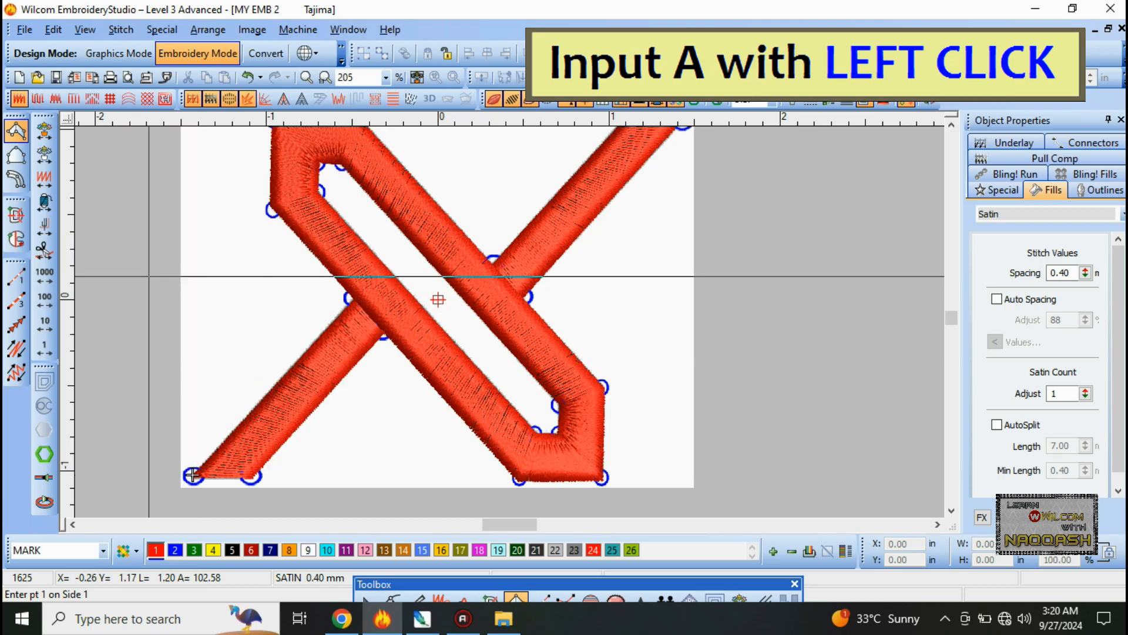
# - Save the MY EMB 2 design with the fully digitized X
pyautogui.click(147, 276)
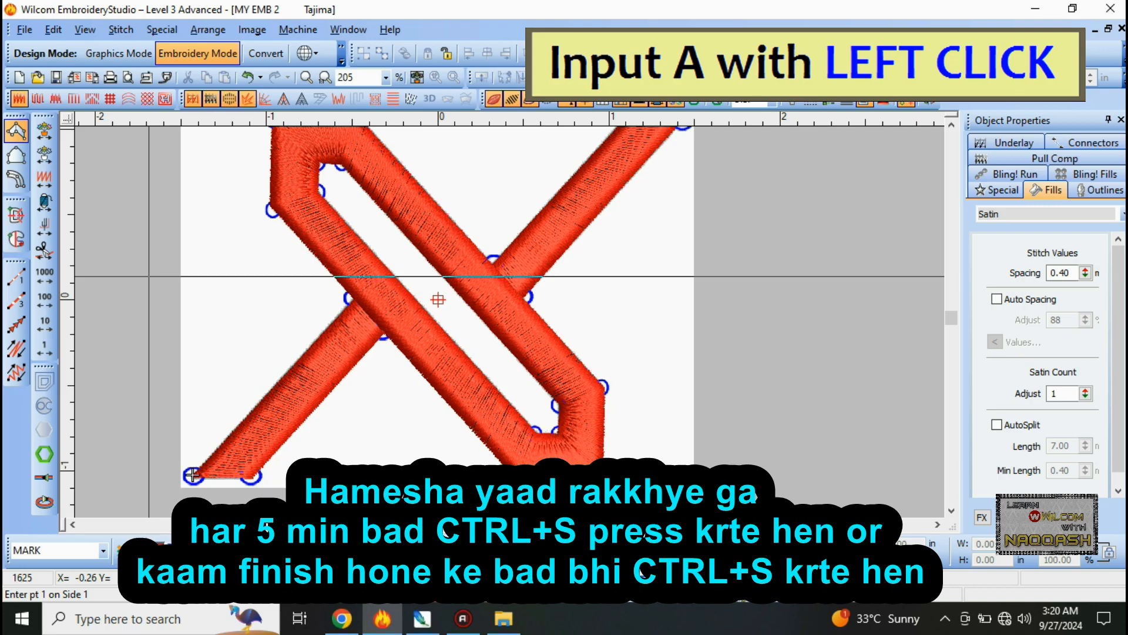
pyautogui.hotkey('shift', 'z')
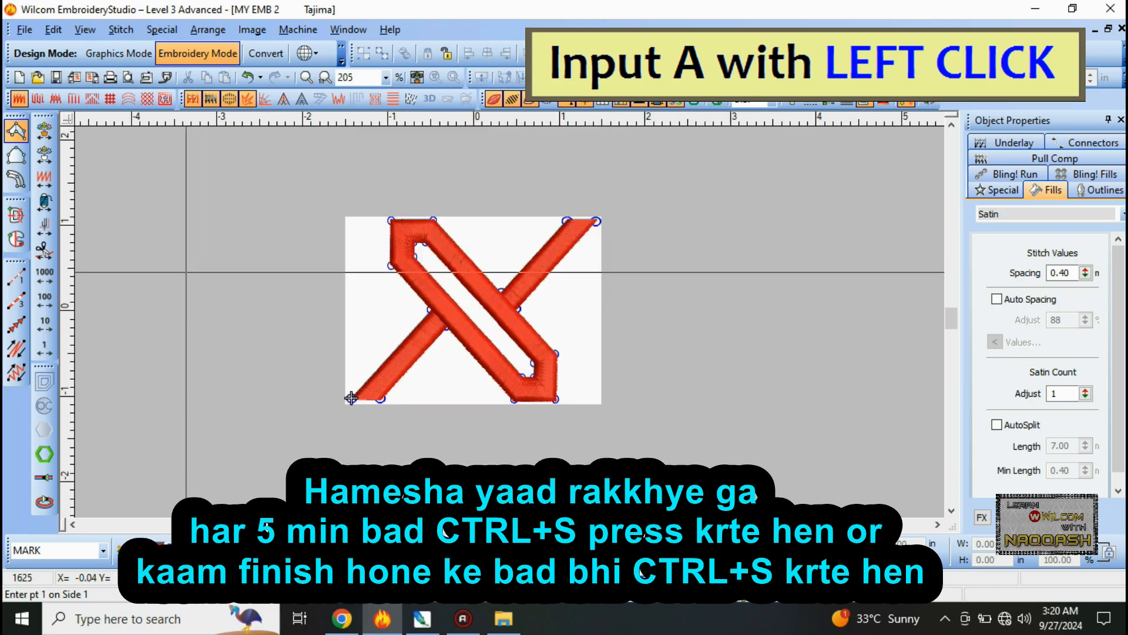
pyautogui.hotkey('ctrl', 's')
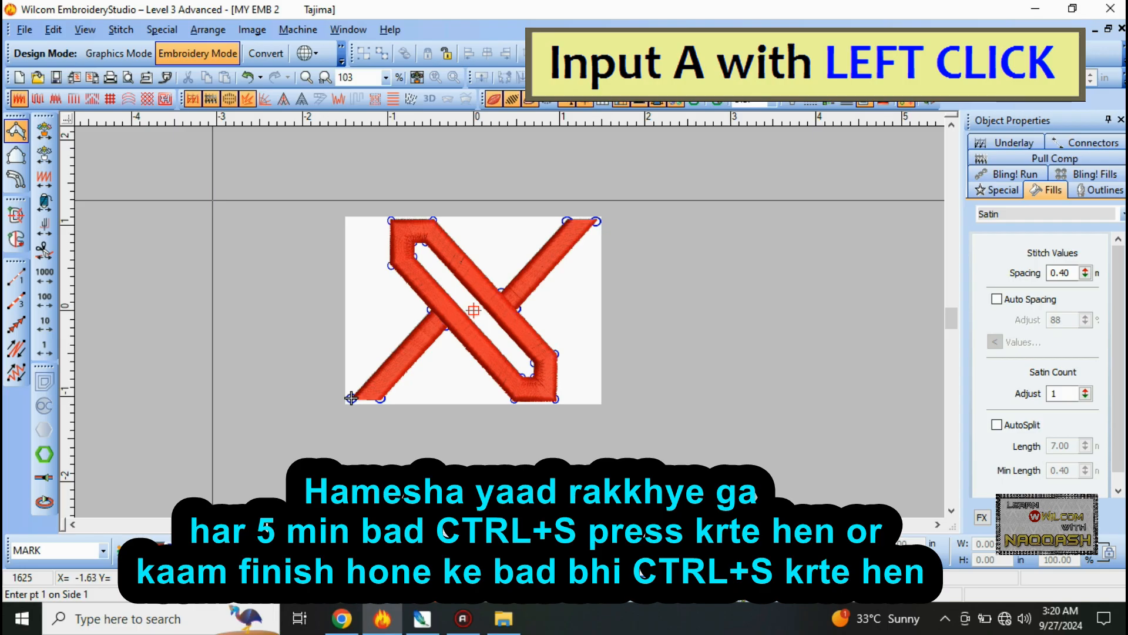